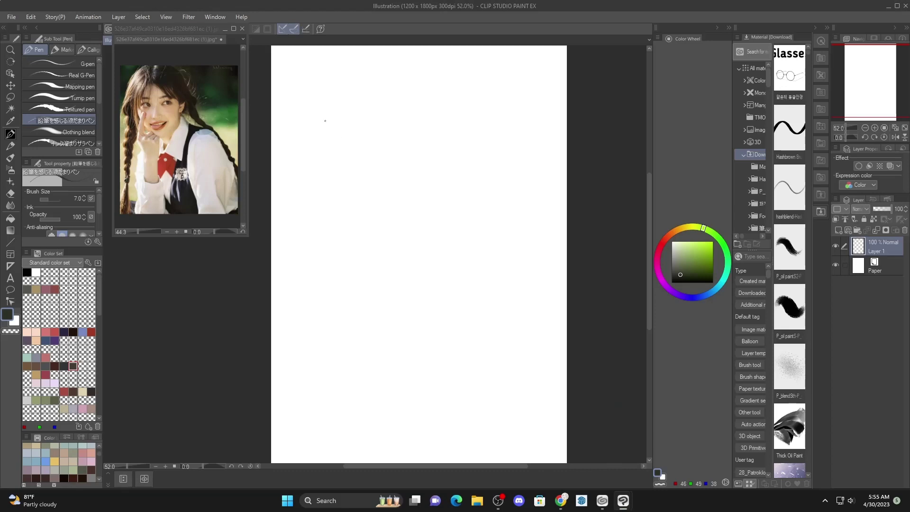
Set the pencil brush size to 10 and sketch a light circle with a tilted vertical centre line for the head.
drag(397, 163, 426, 189)
key(ctrl+z)
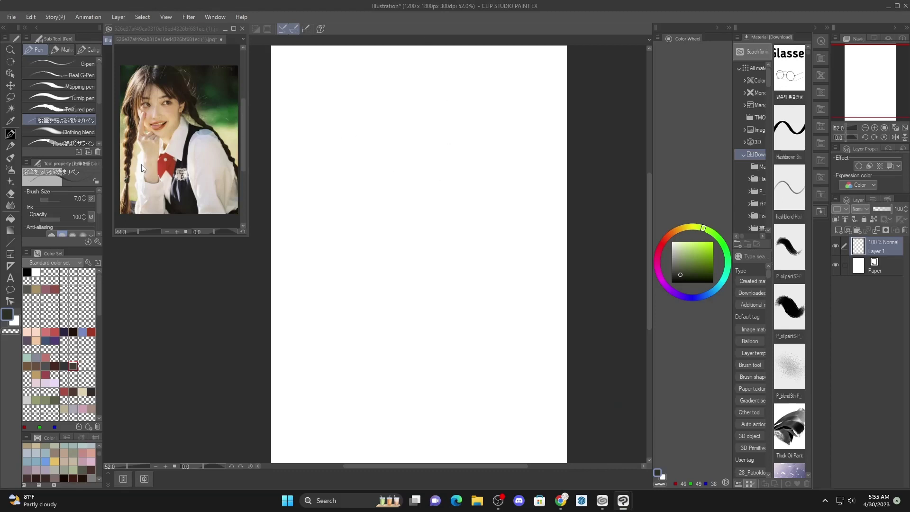
click(49, 201)
mouse_move(444, 126)
mouse_down()
mouse_move(446, 141)
mouse_move(456, 138)
mouse_move(441, 128)
mouse_up()
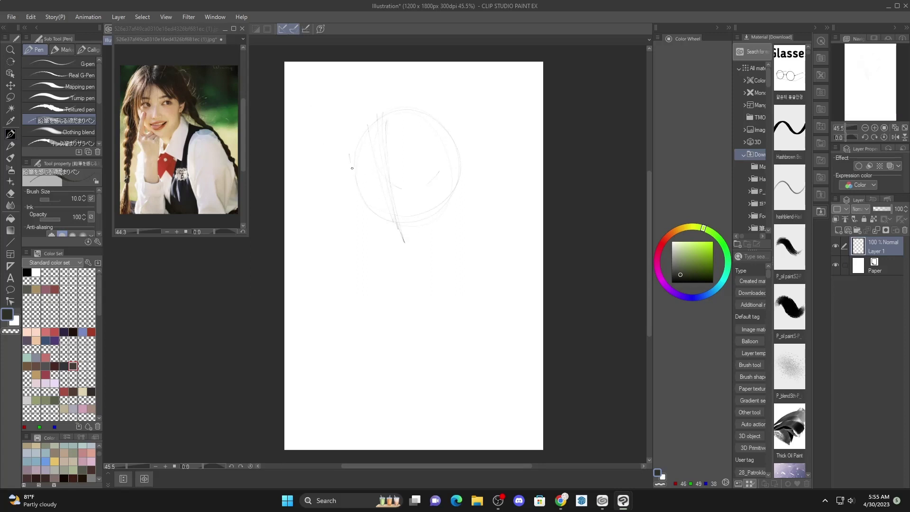
Sketch the tapering jaw and chin below the circle, the cranium outline above it, and curved guide lines across the face.
drag(354, 140, 363, 187)
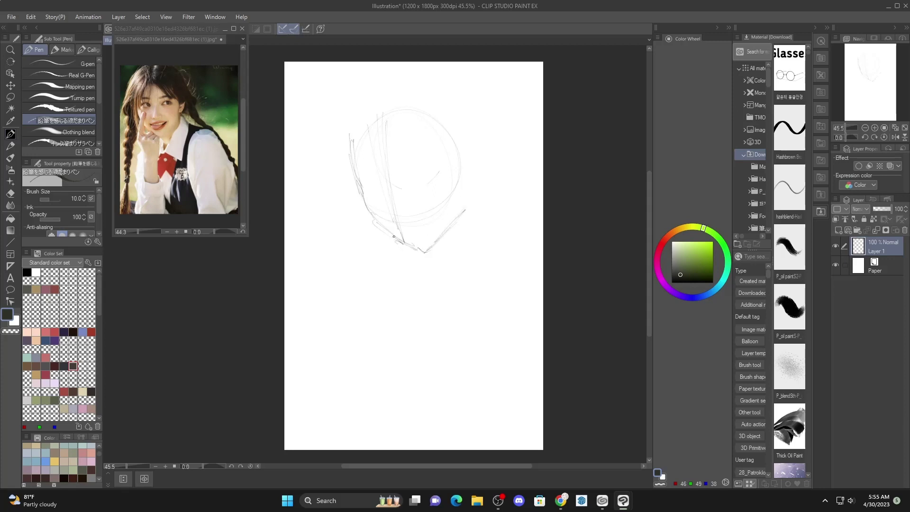
drag(424, 255, 466, 199)
drag(469, 166, 461, 211)
mouse_move(387, 70)
mouse_down()
mouse_move(467, 110)
mouse_move(470, 181)
mouse_up()
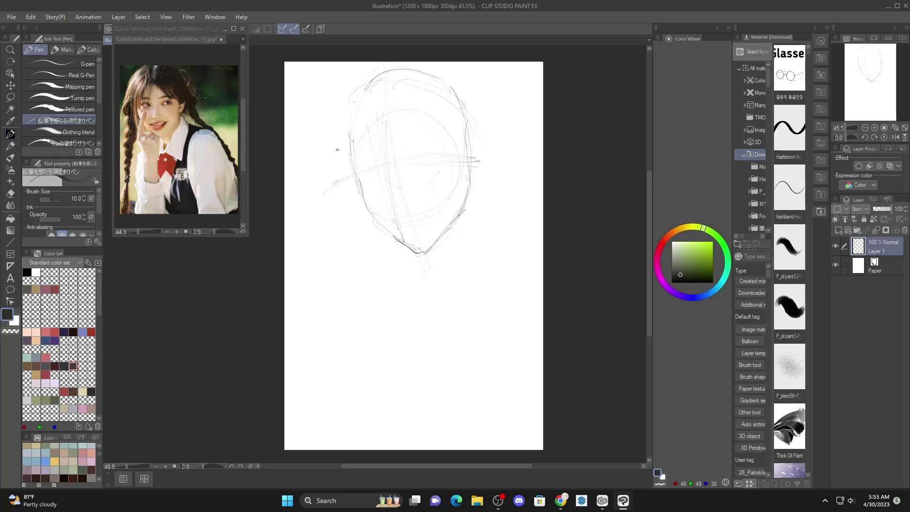
Sketch the nose's side and nostril along the centre line and mark the inner end of the left eyebrow.
scroll(434, 185, up, 2)
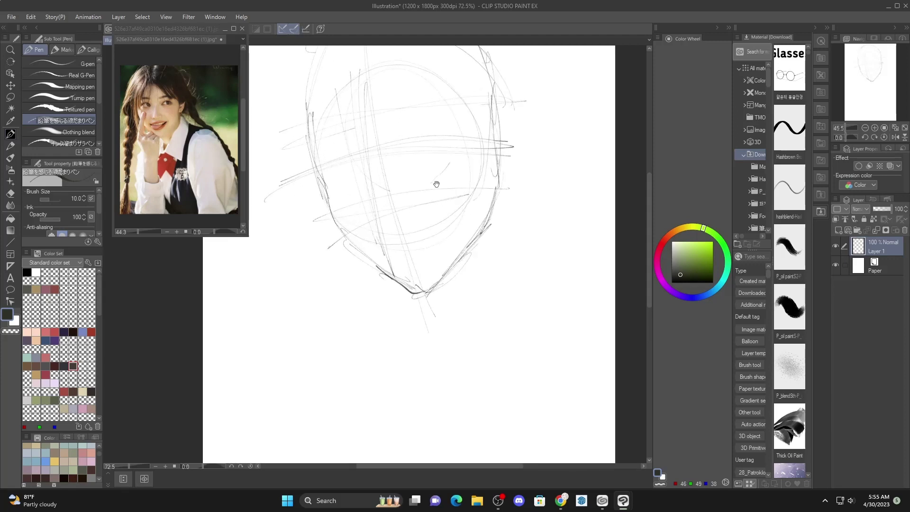
mouse_move(377, 166)
mouse_down()
mouse_move(372, 200)
mouse_move(398, 204)
mouse_move(383, 212)
mouse_move(373, 203)
mouse_move(392, 207)
mouse_up()
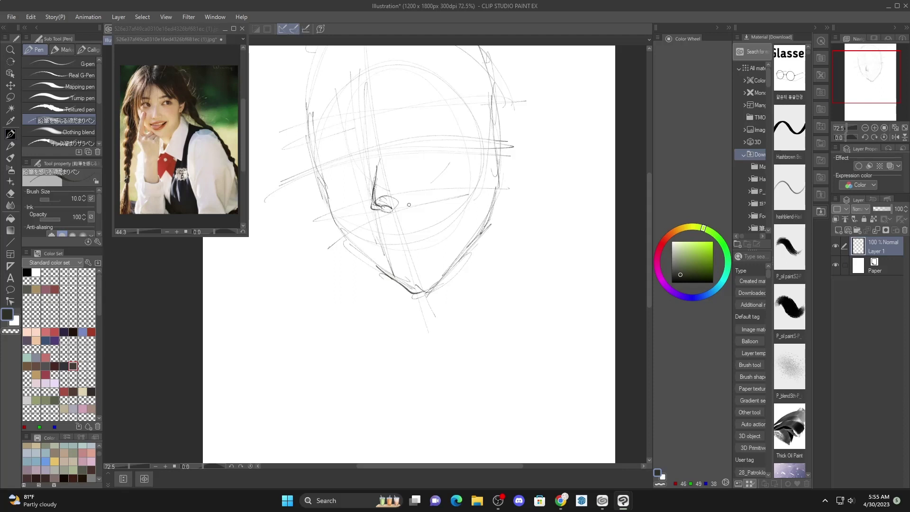
key(ctrl+z)
drag(355, 125, 370, 160)
Sketch both ears at the sides of the head and strengthen the left cheek line towards the chin.
scroll(370, 160, left, 3)
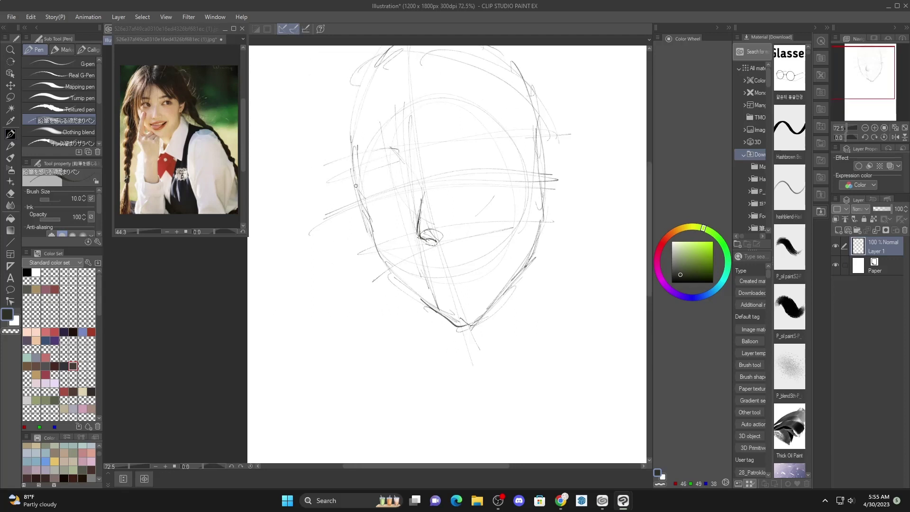
mouse_move(356, 186)
mouse_down()
mouse_move(346, 204)
mouse_move(371, 235)
mouse_up()
drag(348, 177, 352, 226)
mouse_move(538, 157)
mouse_down()
mouse_move(561, 181)
mouse_move(544, 202)
mouse_move(563, 147)
mouse_move(564, 181)
mouse_move(551, 199)
mouse_up()
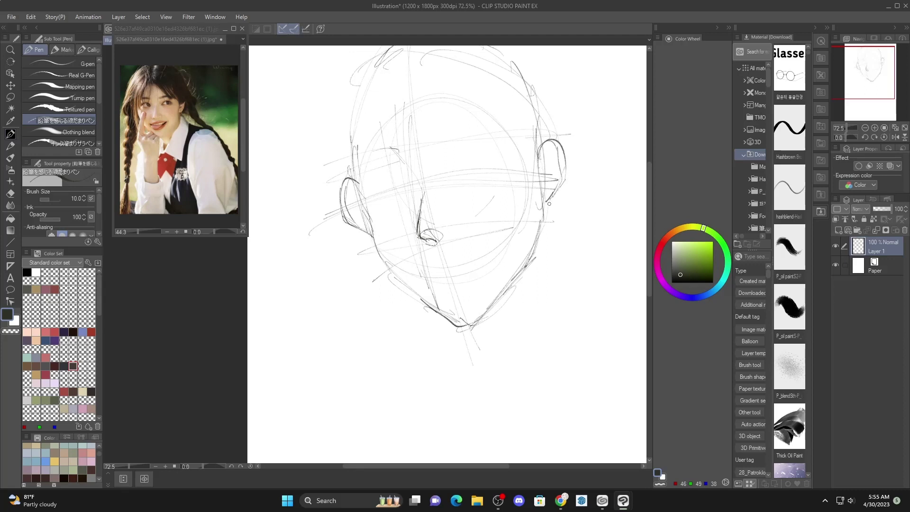
mouse_move(358, 182)
mouse_down()
mouse_move(347, 225)
mouse_move(376, 242)
mouse_move(416, 293)
mouse_up()
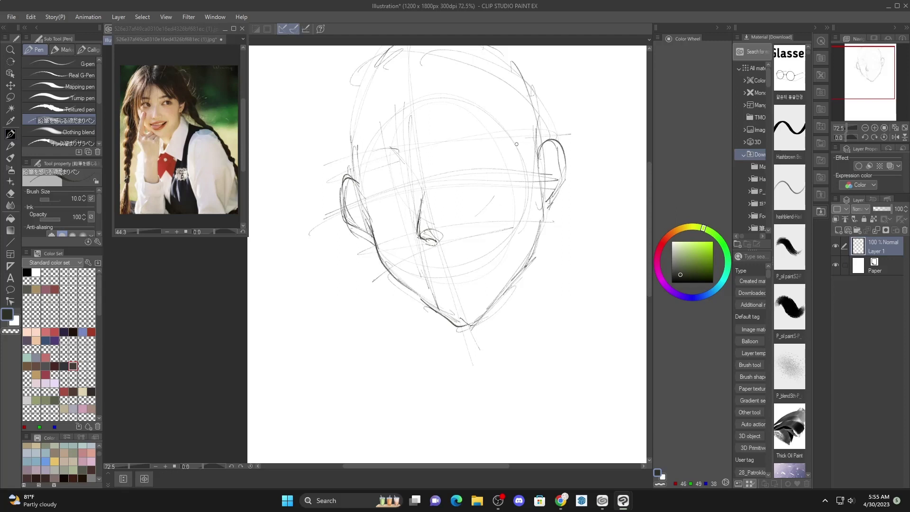
Sketch a smiling mouth under the nose with curved lip lines, darkened corners and a short lower-lip line.
scroll(465, 251, up, 2)
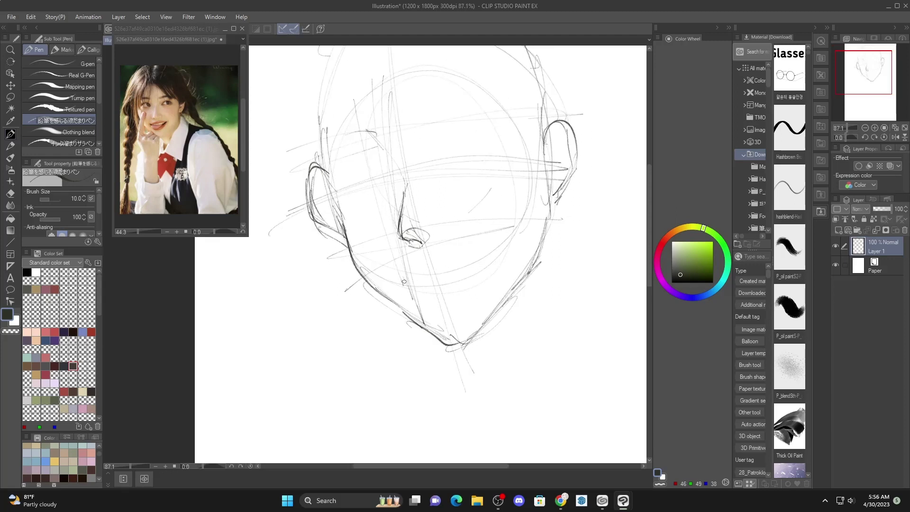
drag(405, 274, 479, 260)
drag(413, 263, 454, 252)
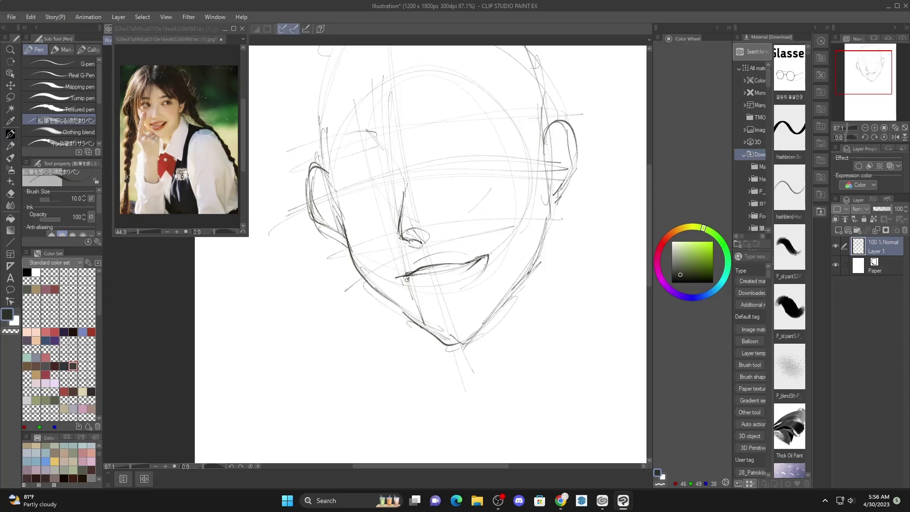
mouse_move(407, 280)
mouse_down()
mouse_move(413, 290)
mouse_move(474, 267)
mouse_move(423, 294)
mouse_up()
key(ctrl+z)
drag(428, 304, 459, 293)
mouse_move(411, 274)
mouse_down()
mouse_move(393, 275)
mouse_move(415, 279)
mouse_move(408, 274)
mouse_up()
Sketch the two arched eyebrows along the upper guide line, doubling the strokes to give them thickness.
scroll(403, 283, up, 5)
scroll(408, 273, down, 5)
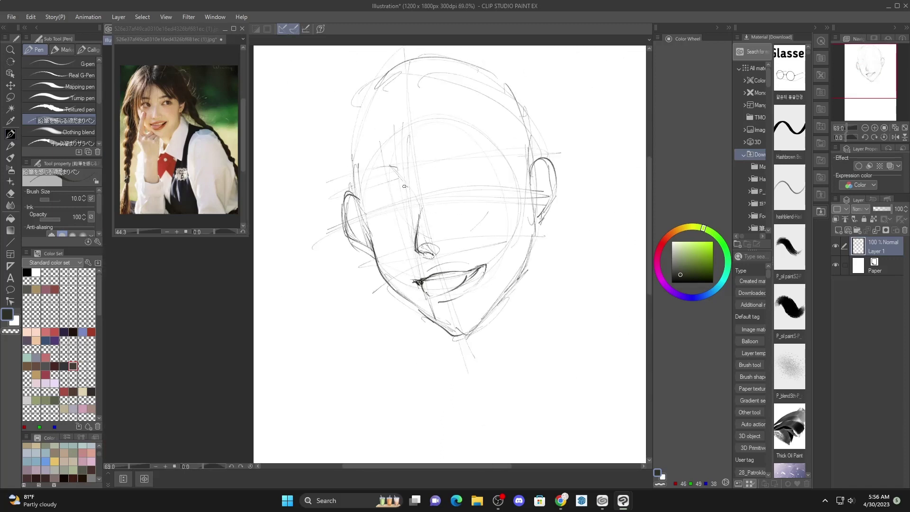
mouse_move(405, 186)
mouse_down()
mouse_move(360, 197)
mouse_move(353, 176)
mouse_move(332, 184)
mouse_move(399, 181)
mouse_up()
scroll(420, 171, up, 3)
key(ctrl+z)
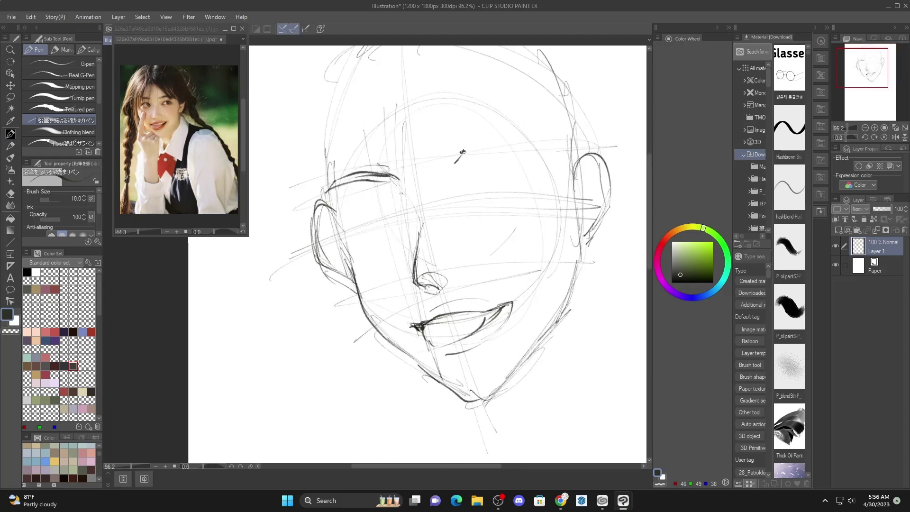
mouse_move(463, 151)
mouse_down()
mouse_move(525, 138)
mouse_move(540, 147)
mouse_up()
drag(468, 152, 526, 138)
drag(458, 169, 537, 141)
Draw the nose bridge from the left eyebrow down to the tip and reinforce the left cheek contour.
mouse_move(396, 172)
mouse_down()
mouse_move(370, 177)
mouse_move(412, 199)
mouse_move(422, 219)
mouse_move(410, 215)
mouse_move(402, 186)
mouse_move(422, 229)
mouse_move(413, 210)
mouse_move(410, 270)
mouse_move(436, 289)
mouse_up()
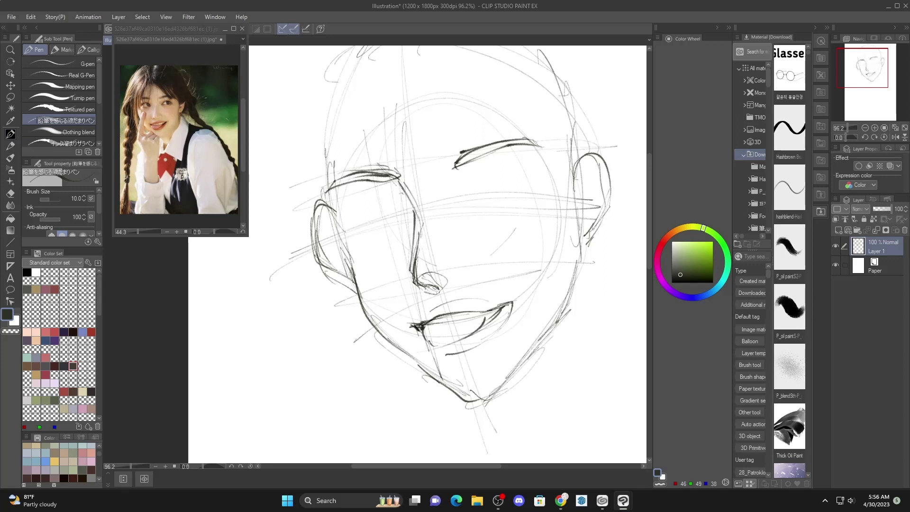
mouse_move(423, 222)
mouse_down()
mouse_move(422, 264)
mouse_move(437, 293)
mouse_up()
mouse_move(416, 226)
mouse_down()
mouse_move(420, 281)
mouse_move(408, 323)
mouse_up()
drag(365, 251, 373, 232)
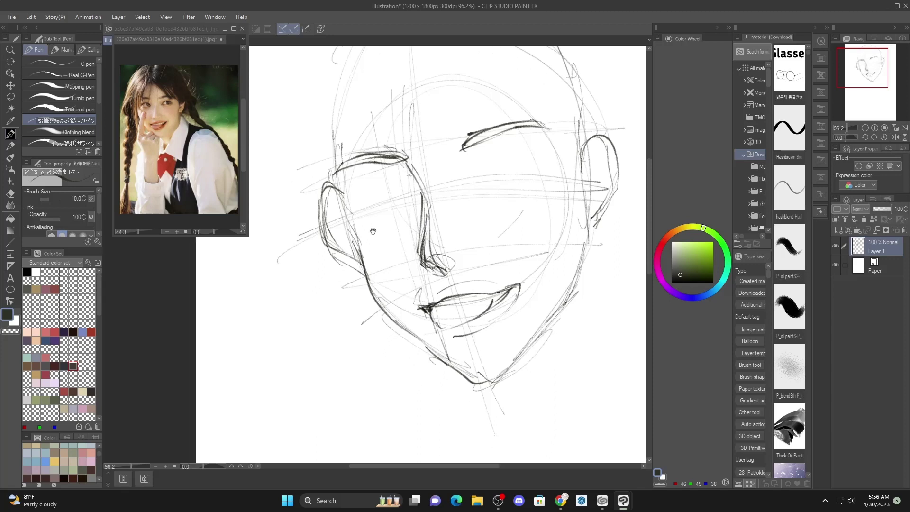
mouse_move(335, 195)
mouse_down()
mouse_move(364, 280)
mouse_move(389, 314)
mouse_up()
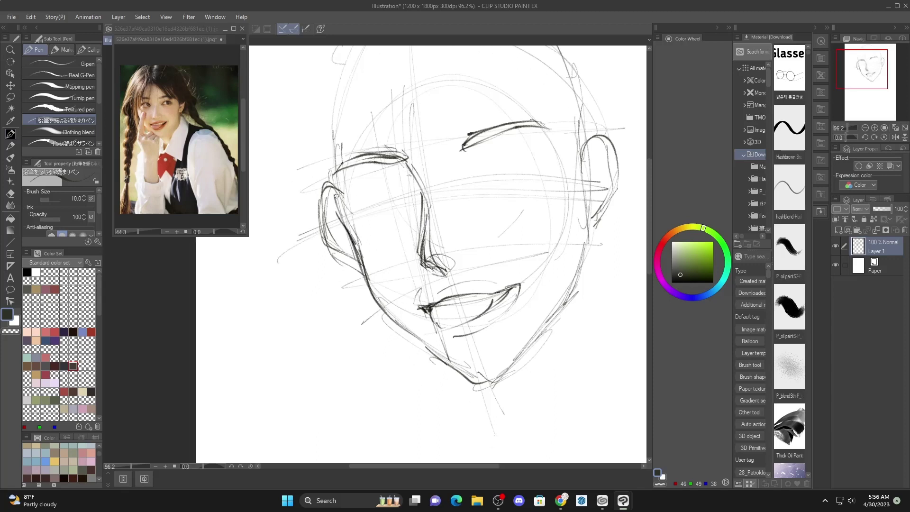
Fade the rough face sketch and its guide lines with large strokes of the Soft eraser.
key(e)
mouse_move(328, 240)
mouse_down()
mouse_move(325, 202)
mouse_move(539, 223)
mouse_move(553, 254)
mouse_up()
mouse_move(353, 297)
mouse_down()
mouse_move(420, 319)
mouse_move(504, 248)
mouse_move(419, 212)
mouse_move(407, 217)
mouse_move(409, 101)
mouse_move(366, 100)
mouse_move(601, 142)
mouse_move(513, 86)
mouse_move(540, 203)
mouse_move(403, 232)
mouse_move(308, 229)
mouse_move(446, 347)
mouse_move(566, 335)
mouse_move(546, 251)
mouse_move(527, 259)
mouse_move(494, 224)
mouse_up()
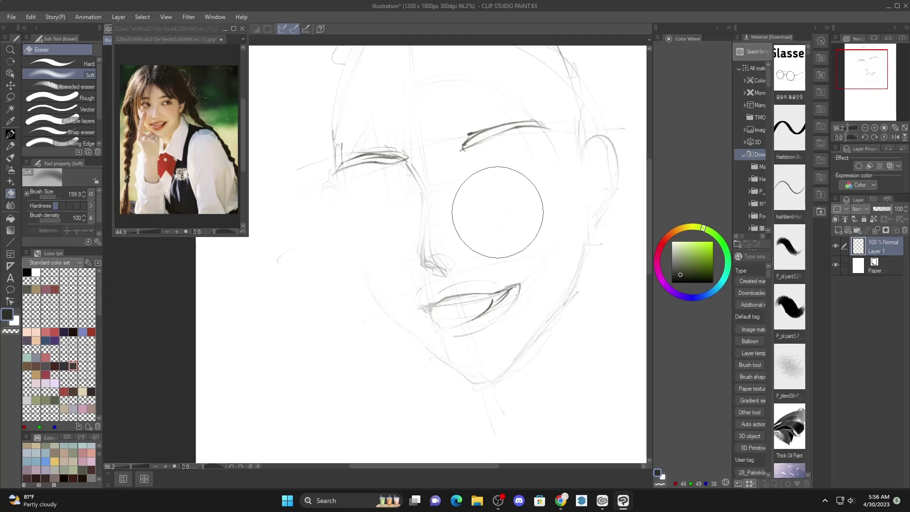
Redraw the left face contour with the pencil pen from the temple down along the cheek to the jaw, retrying until smooth.
key(p)
drag(326, 150, 340, 209)
drag(333, 194, 355, 257)
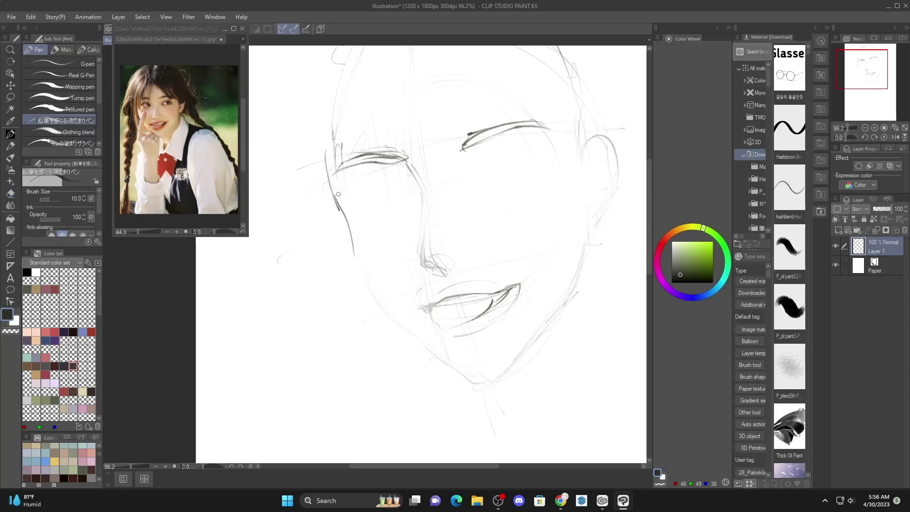
key(ctrl+z)
key(ctrl+z)
drag(324, 139, 347, 219)
mouse_move(339, 205)
mouse_down()
mouse_move(362, 288)
mouse_move(402, 317)
mouse_up()
key(ctrl+z)
drag(333, 203, 342, 219)
mouse_move(337, 206)
mouse_down()
mouse_move(366, 283)
mouse_move(410, 331)
mouse_up()
drag(379, 309, 427, 350)
key(ctrl+z)
mouse_move(354, 246)
mouse_down()
mouse_move(376, 307)
mouse_move(420, 347)
mouse_up()
key(ctrl+z)
mouse_move(337, 209)
mouse_down()
mouse_move(355, 243)
mouse_move(463, 365)
mouse_up()
key(ctrl+z)
drag(344, 223, 424, 342)
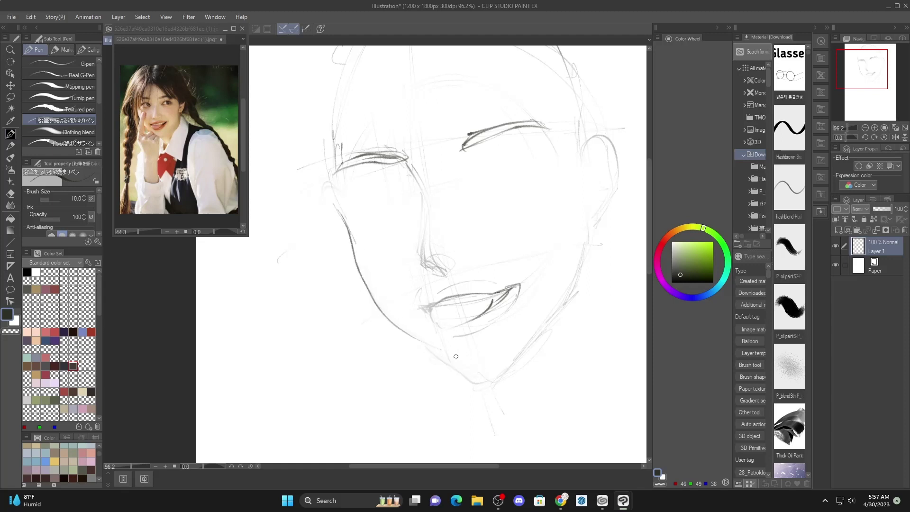
Redraw the jawline as one smooth curve from the left cheek around the pointed chin and up the right side.
key(ctrl+z)
mouse_move(338, 208)
mouse_down()
mouse_move(354, 241)
mouse_move(478, 374)
mouse_move(535, 346)
mouse_up()
key(ctrl+z)
drag(441, 357, 545, 341)
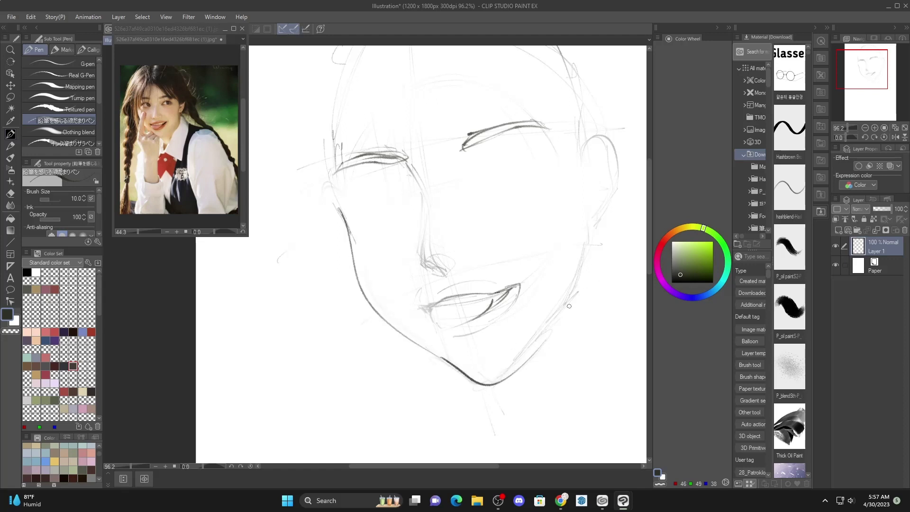
drag(525, 302, 498, 318)
key(ctrl+z)
mouse_move(404, 371)
mouse_down()
mouse_move(427, 387)
mouse_move(504, 363)
mouse_up()
Redraw the right side of the face and both ear outlines, adding inner fold lines to the right ear.
mouse_move(562, 111)
mouse_down()
mouse_move(551, 308)
mouse_move(570, 205)
mouse_up()
key(ctrl+z)
key(ctrl+z)
mouse_move(561, 155)
mouse_down()
mouse_move(576, 134)
mouse_move(598, 202)
mouse_move(573, 231)
mouse_up()
mouse_move(305, 196)
mouse_down()
mouse_move(290, 216)
mouse_move(322, 279)
mouse_up()
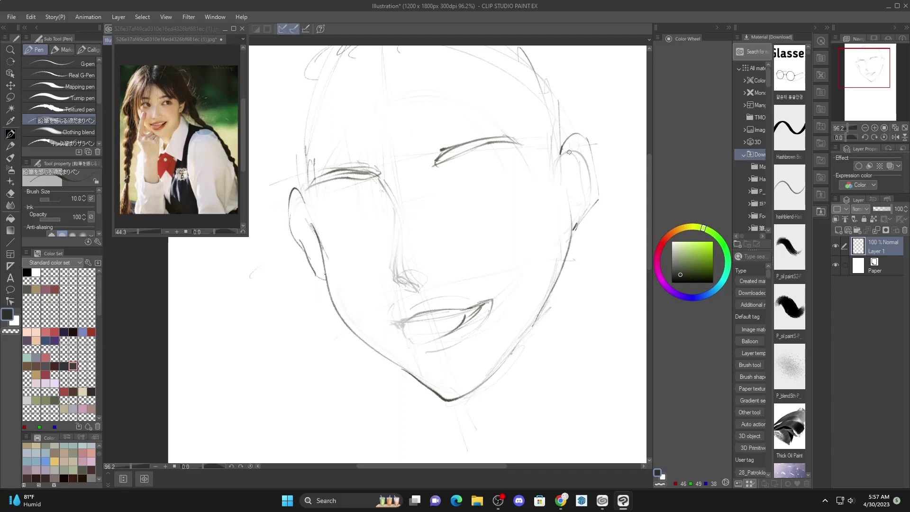
mouse_move(564, 166)
mouse_down()
mouse_move(584, 147)
mouse_move(588, 201)
mouse_up()
mouse_move(558, 130)
mouse_down()
mouse_move(568, 176)
mouse_move(583, 156)
mouse_move(577, 188)
mouse_up()
Redraw the nose's side contour and outline the left eye with a round iris near its inner corner.
scroll(400, 198, up, 3)
mouse_move(437, 210)
mouse_down()
mouse_move(422, 330)
mouse_move(465, 342)
mouse_move(471, 329)
mouse_up()
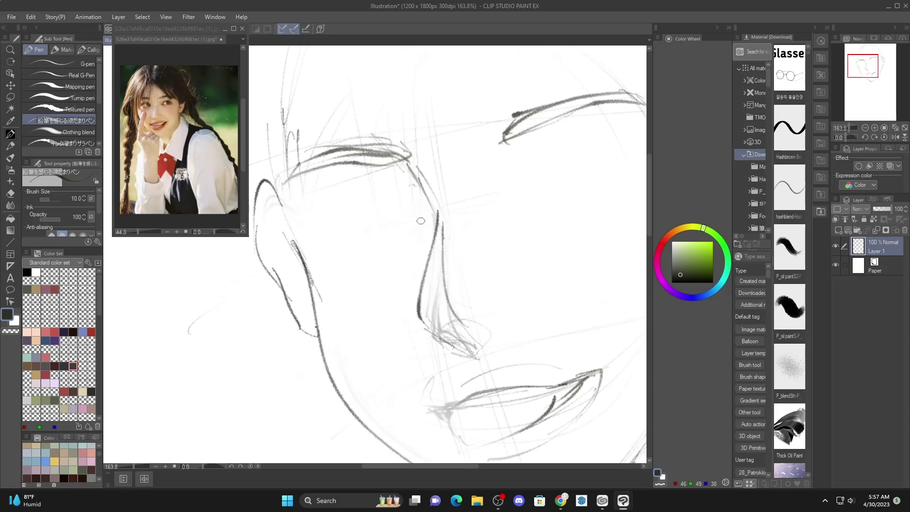
drag(419, 223, 421, 232)
mouse_move(313, 217)
mouse_down()
mouse_move(351, 191)
mouse_move(420, 233)
mouse_move(311, 221)
mouse_move(401, 216)
mouse_move(419, 231)
mouse_move(340, 201)
mouse_move(304, 230)
mouse_move(349, 252)
mouse_move(409, 236)
mouse_up()
key(ctrl+z)
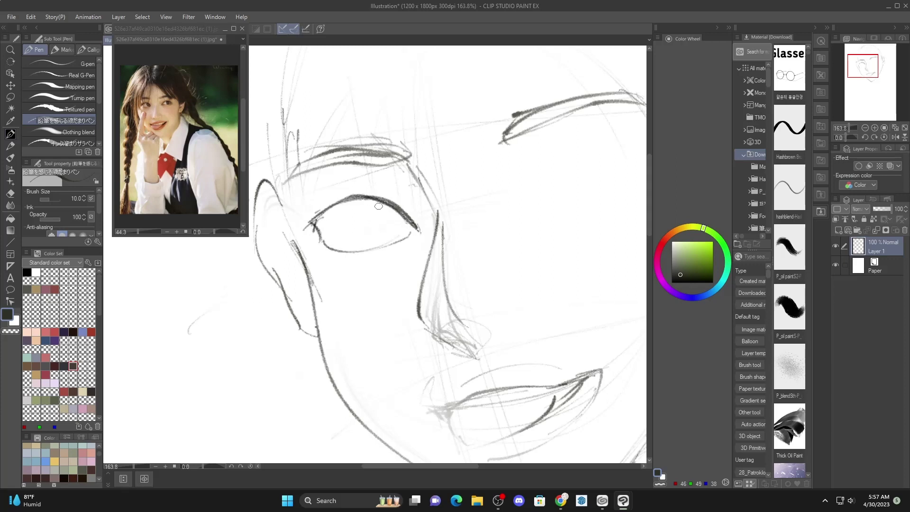
mouse_move(373, 197)
mouse_down()
mouse_move(374, 241)
mouse_move(409, 226)
mouse_up()
Draw the arched upper lid of the right eye below its eyebrow, redoing the first strokes.
mouse_move(545, 187)
mouse_down()
mouse_move(439, 213)
mouse_move(503, 157)
mouse_up()
key(ctrl+z)
mouse_move(439, 221)
mouse_down()
mouse_move(458, 170)
mouse_move(541, 163)
mouse_up()
key(ctrl+z)
mouse_move(452, 185)
mouse_down()
mouse_move(540, 167)
mouse_move(562, 195)
mouse_up()
drag(536, 168, 561, 200)
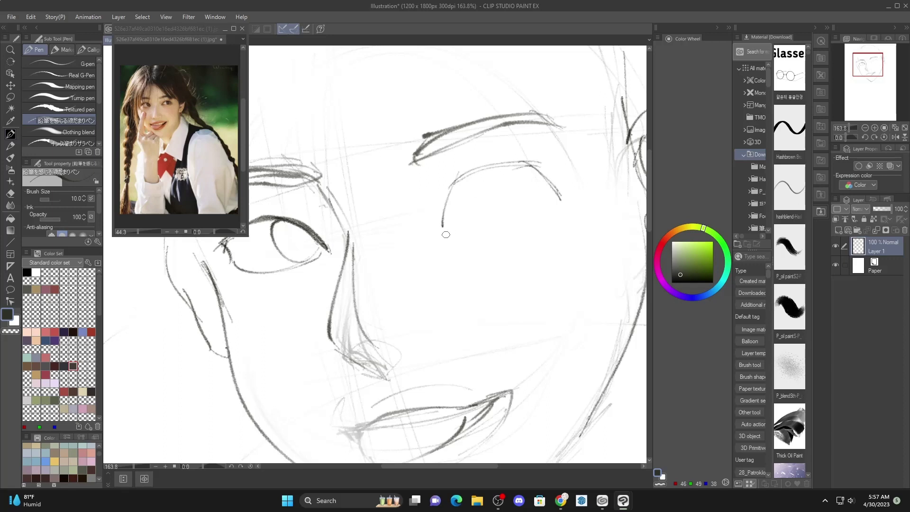
Draw the right eye's lower lid and inner corner to close the almond-shaped outline.
drag(444, 232, 552, 199)
key(ctrl+z)
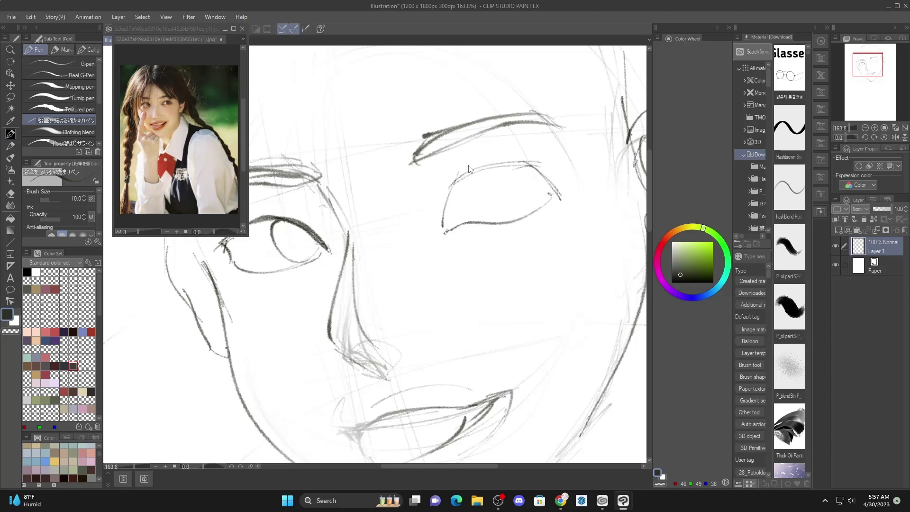
key(ctrl+z)
drag(444, 208, 440, 229)
mouse_move(447, 206)
mouse_down()
mouse_move(445, 232)
mouse_move(532, 207)
mouse_move(549, 190)
mouse_up()
key(ctrl+z)
mouse_move(449, 231)
mouse_down()
mouse_move(555, 189)
mouse_move(514, 220)
mouse_up()
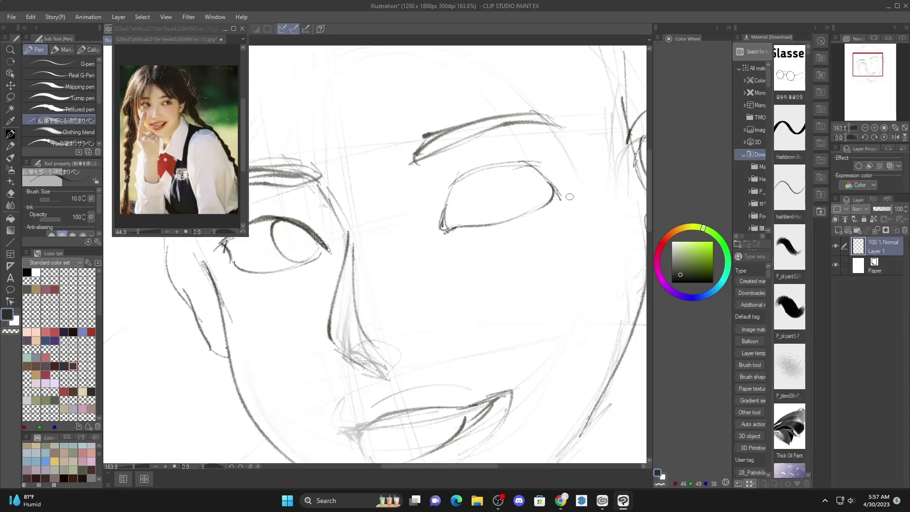
Refine the right eye's outer corner and draw its round iris touching the upper lid.
mouse_move(533, 168)
mouse_down()
mouse_move(575, 201)
mouse_move(539, 207)
mouse_move(548, 173)
mouse_move(569, 193)
mouse_up()
key(ctrl+z)
mouse_move(522, 163)
mouse_down()
mouse_move(510, 197)
mouse_move(553, 189)
mouse_move(516, 207)
mouse_move(542, 202)
mouse_up()
key(ctrl+z)
drag(535, 174, 533, 201)
mouse_move(497, 160)
mouse_down()
mouse_move(478, 134)
mouse_move(484, 156)
mouse_up()
Redraw the mouth opening with darker corners, a curved upper edge and the line below the teeth.
scroll(484, 157, up, 6)
mouse_move(397, 274)
mouse_down()
mouse_move(388, 284)
mouse_move(412, 307)
mouse_up()
mouse_move(387, 274)
mouse_down()
mouse_move(368, 275)
mouse_move(383, 287)
mouse_move(389, 275)
mouse_move(488, 267)
mouse_up()
key(ctrl+z)
mouse_move(393, 276)
mouse_down()
mouse_move(484, 262)
mouse_move(445, 270)
mouse_up()
key(ctrl+z)
drag(495, 254, 459, 271)
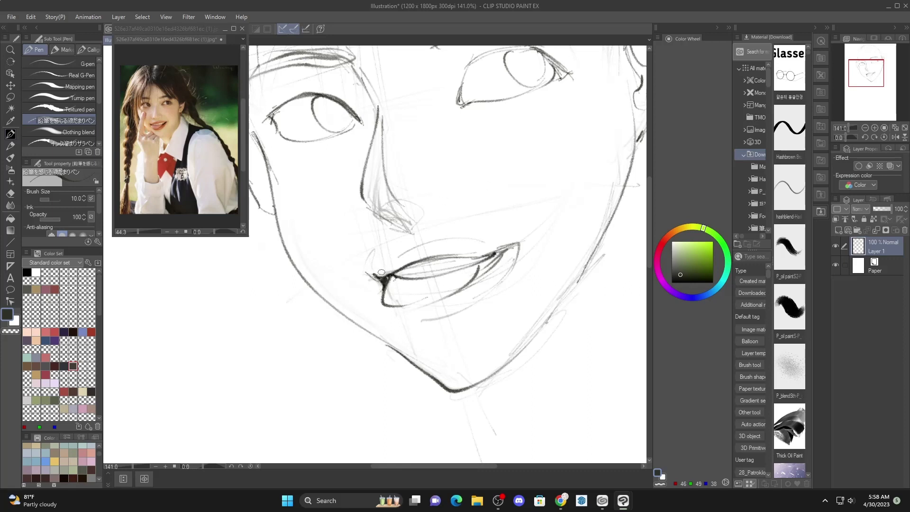
Strengthen the upper lip's top edge and the lower lip's bottom curve.
drag(454, 232, 447, 256)
drag(393, 273, 464, 263)
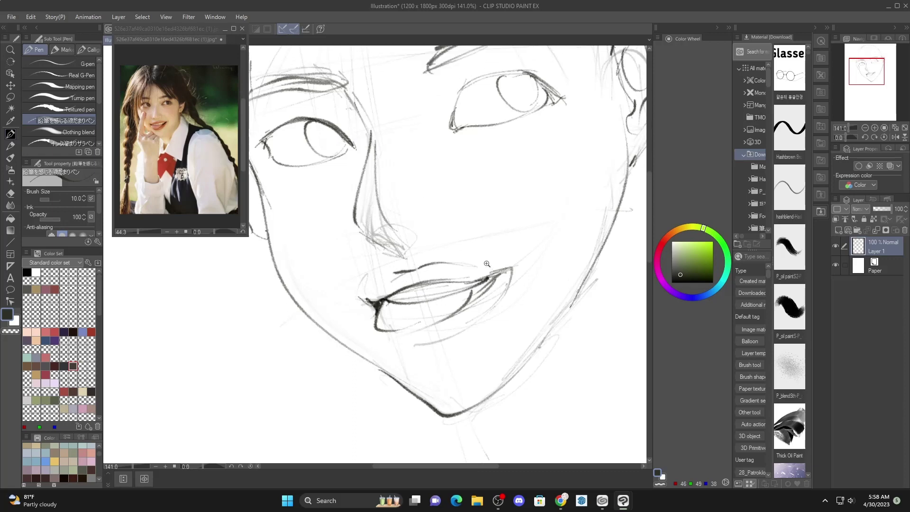
scroll(491, 264, down, 3)
scroll(491, 294, up, 3)
drag(420, 323, 493, 296)
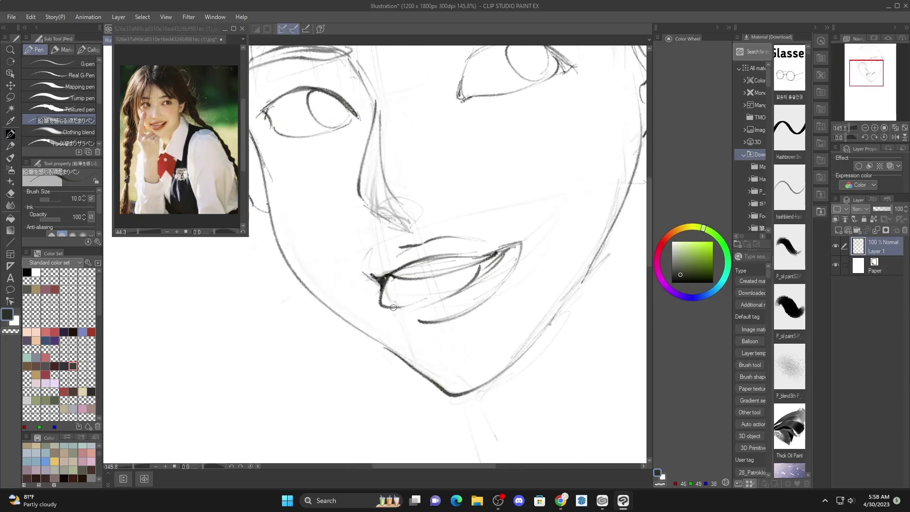
Thicken the right eye's upper lid line and add a crease line above it.
scroll(426, 284, down, 4)
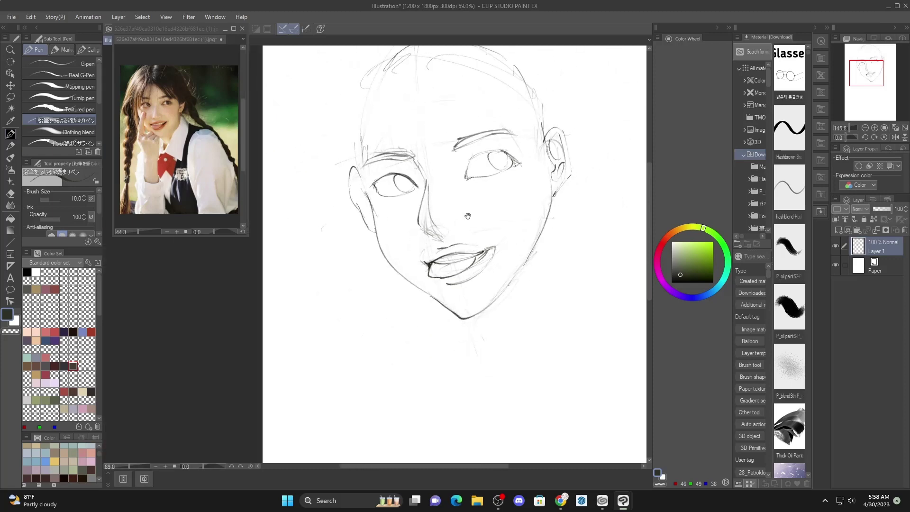
scroll(503, 203, up, 5)
scroll(504, 203, down, 1)
mouse_move(403, 235)
mouse_down()
mouse_move(415, 198)
mouse_move(509, 174)
mouse_up()
drag(399, 231, 505, 166)
mouse_move(430, 188)
mouse_down()
mouse_move(463, 166)
mouse_move(533, 185)
mouse_up()
mouse_move(399, 219)
mouse_down()
mouse_move(436, 158)
mouse_move(399, 206)
mouse_up()
key(ctrl+z)
drag(432, 164, 508, 162)
Fill both eyebrows with short slanted hatching strokes.
mouse_move(421, 175)
mouse_down()
mouse_move(436, 190)
mouse_move(368, 174)
mouse_move(370, 223)
mouse_up()
mouse_move(335, 191)
mouse_down()
mouse_move(303, 218)
mouse_move(346, 190)
mouse_up()
mouse_move(368, 184)
mouse_down()
mouse_move(338, 204)
mouse_move(350, 202)
mouse_up()
mouse_move(393, 185)
mouse_down()
mouse_move(364, 202)
mouse_move(384, 198)
mouse_up()
mouse_move(423, 189)
mouse_down()
mouse_move(399, 199)
mouse_move(421, 199)
mouse_up()
mouse_move(562, 153)
mouse_down()
mouse_move(465, 211)
mouse_move(538, 183)
mouse_move(583, 183)
mouse_up()
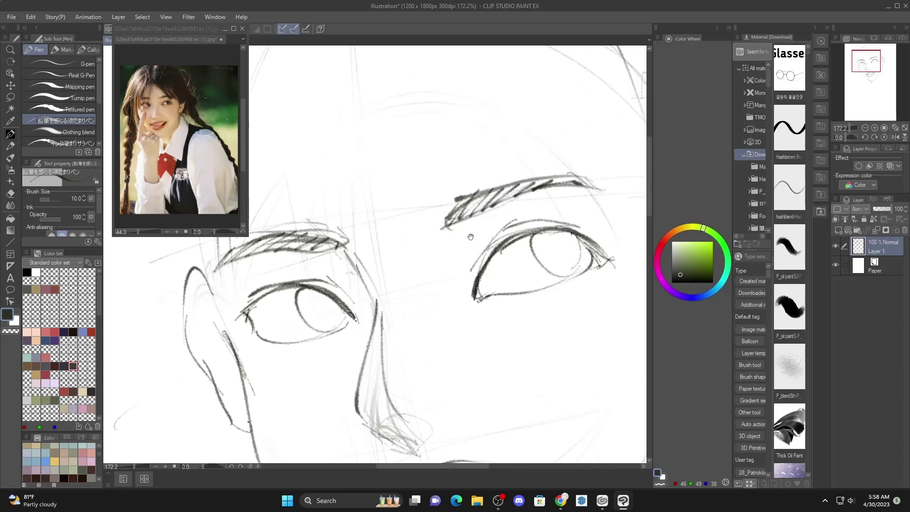
Darken the left face contour from beside the ear down along the cheek to the jaw.
drag(469, 237, 453, 240)
mouse_move(453, 241)
mouse_down()
mouse_move(463, 195)
mouse_move(423, 166)
mouse_up()
drag(315, 180, 417, 379)
mouse_move(394, 179)
mouse_down()
mouse_move(412, 179)
mouse_move(422, 200)
mouse_move(429, 195)
mouse_up()
drag(463, 167, 265, 272)
drag(624, 181, 603, 195)
Draw small oval highlights inside the irises of both eyes.
scroll(573, 137, down, 3)
scroll(572, 125, up, 2)
drag(570, 124, 564, 133)
mouse_move(512, 161)
mouse_down()
mouse_move(484, 159)
mouse_move(471, 174)
mouse_move(491, 190)
mouse_up()
scroll(492, 190, up, 3)
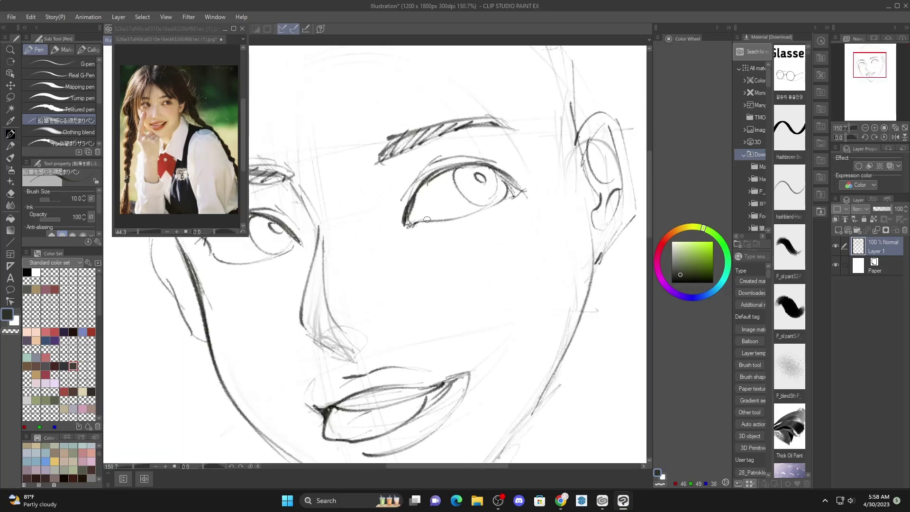
Strengthen the right eye's outline and thicken the left eye's upper lid out to its outer corner.
key(ctrl+z)
mouse_move(406, 221)
mouse_down()
mouse_move(412, 198)
mouse_move(458, 165)
mouse_move(527, 185)
mouse_up()
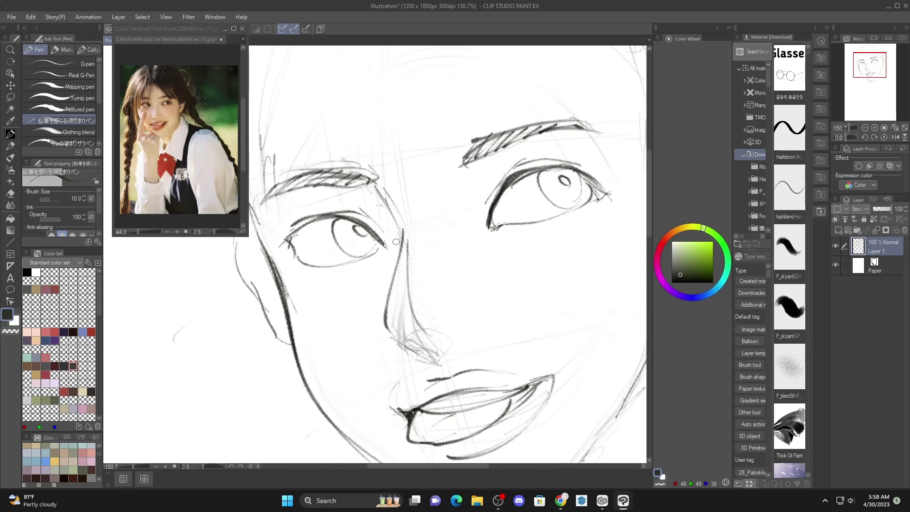
mouse_move(383, 244)
mouse_down()
mouse_move(338, 211)
mouse_move(268, 255)
mouse_move(300, 220)
mouse_move(281, 243)
mouse_move(306, 225)
mouse_move(361, 223)
mouse_move(374, 233)
mouse_move(345, 217)
mouse_move(285, 246)
mouse_move(280, 236)
mouse_move(296, 227)
mouse_move(279, 244)
mouse_up()
key(ctrl+z)
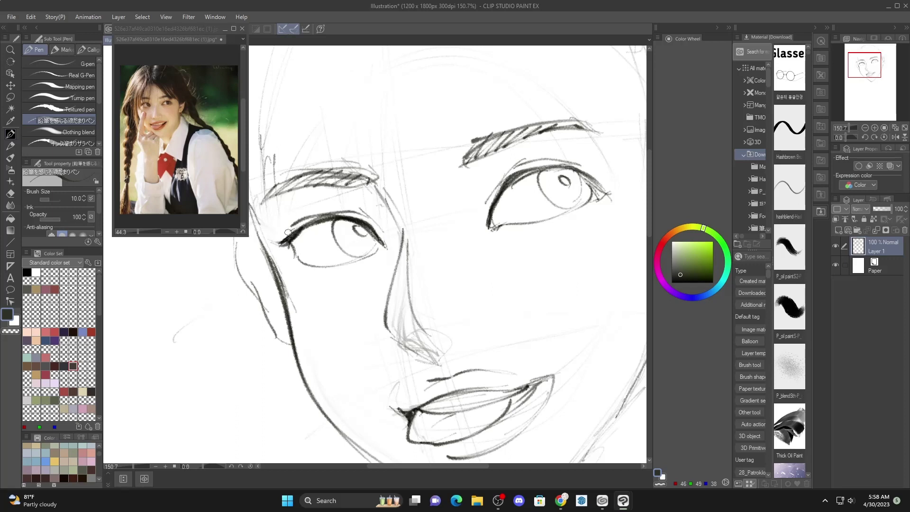
mouse_move(317, 221)
mouse_down()
mouse_move(296, 229)
mouse_move(301, 221)
mouse_up()
Darken the right eye's upper lid and add short lashes at its outer corner, undoing the earlier attempts.
mouse_move(516, 183)
mouse_down()
mouse_move(569, 170)
mouse_move(602, 182)
mouse_up()
key(ctrl+z)
key(ctrl+z)
key(ctrl+z)
key(ctrl+z)
mouse_move(550, 169)
mouse_down()
mouse_move(592, 159)
mouse_move(600, 179)
mouse_up()
drag(519, 177, 498, 223)
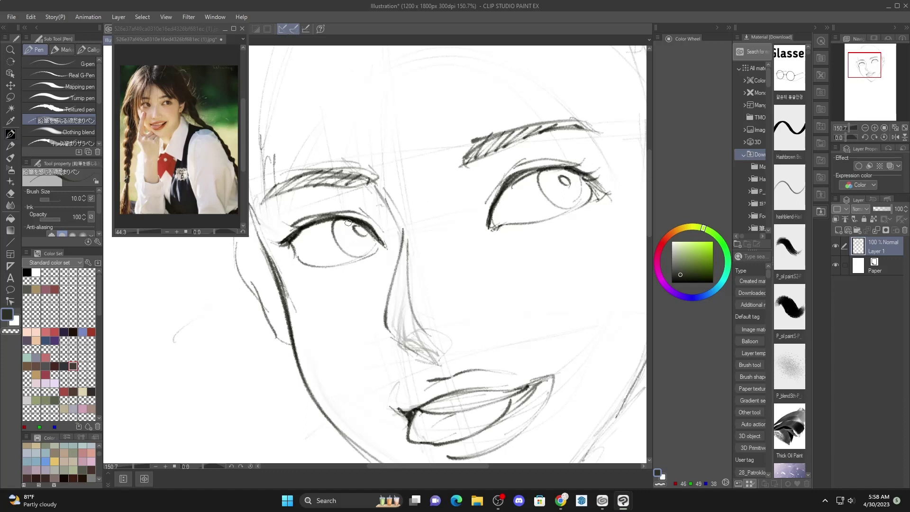
Lasso the left eye with its lashes and shift the reference photo window aside to uncover the transform command.
key(m)
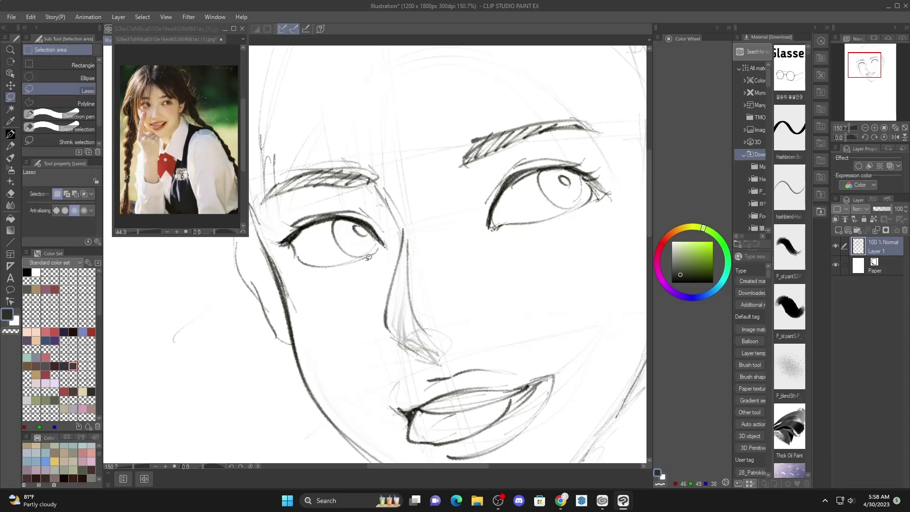
mouse_move(368, 259)
mouse_down()
mouse_move(282, 251)
mouse_move(266, 231)
mouse_move(335, 200)
mouse_move(378, 205)
mouse_move(390, 255)
mouse_up()
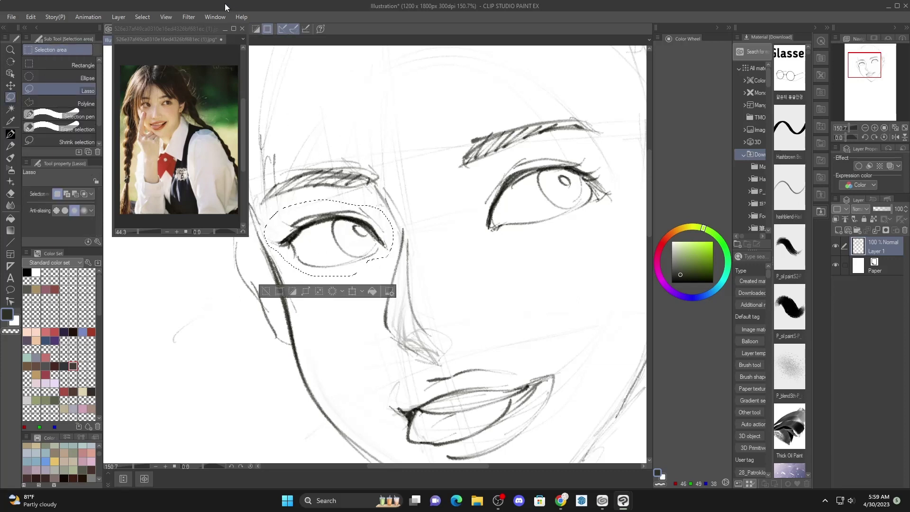
drag(197, 29, 173, 27)
click(229, 29)
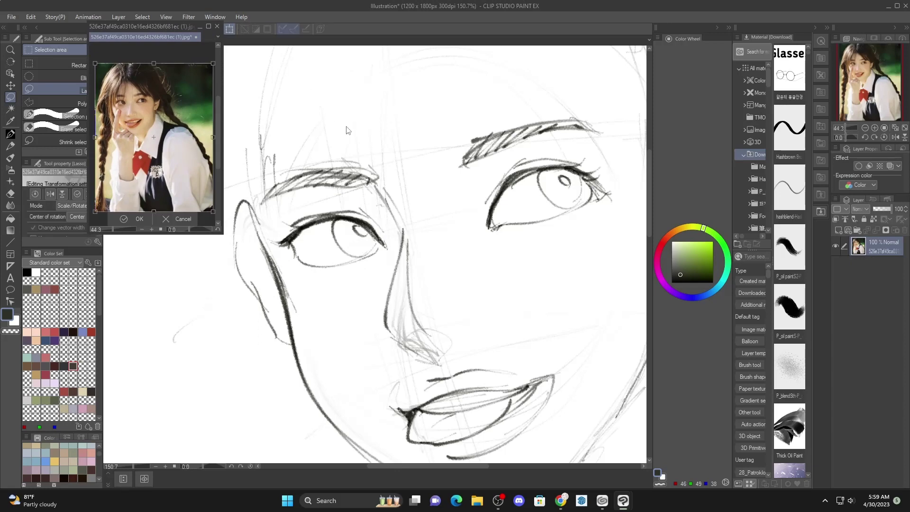
click(346, 126)
click(460, 185)
click(229, 30)
click(324, 121)
click(446, 189)
click(446, 187)
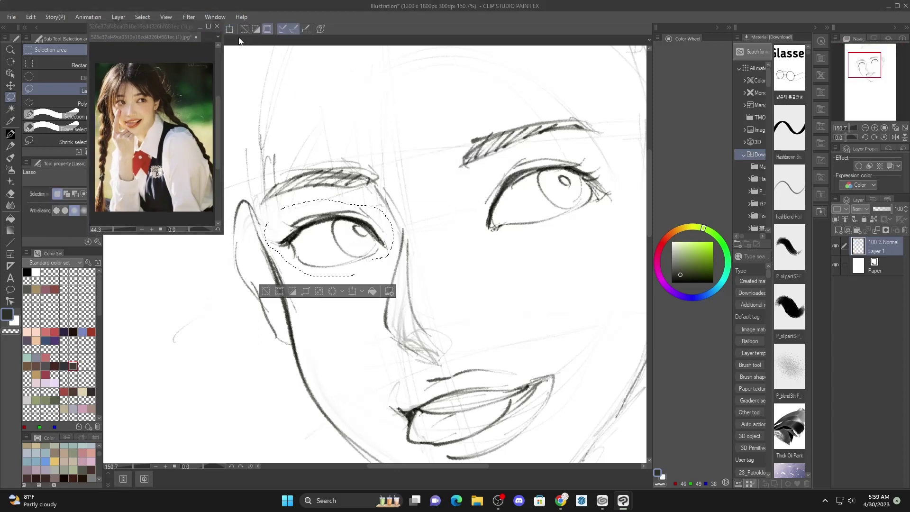
Stretch the lassoed left eye slightly wider and clear the selection.
mouse_move(395, 198)
mouse_down()
mouse_move(428, 201)
mouse_move(413, 201)
mouse_up()
click(304, 294)
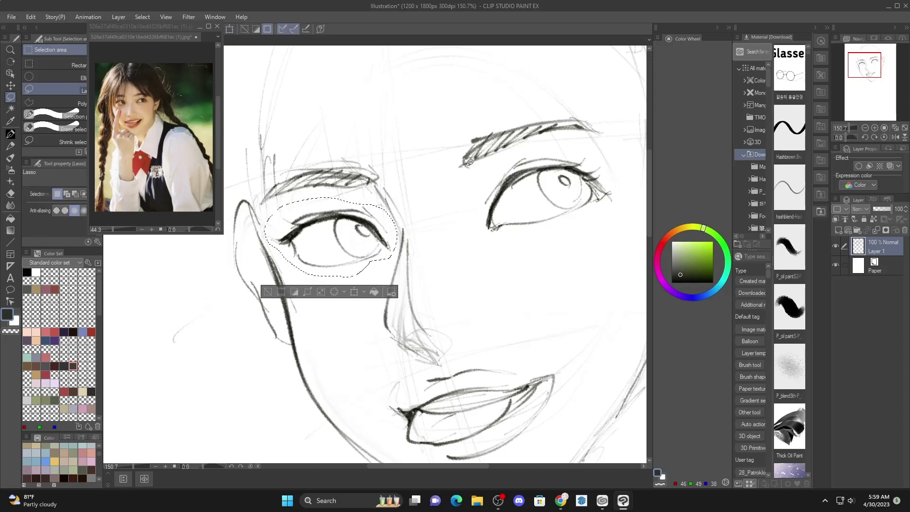
key(ctrl+d)
Darken the right jawline from the chin towards the cheek and lighten the rough ear lines with the soft eraser.
scroll(481, 117, down, 6)
drag(480, 117, 450, 131)
scroll(460, 131, up, 3)
key(p)
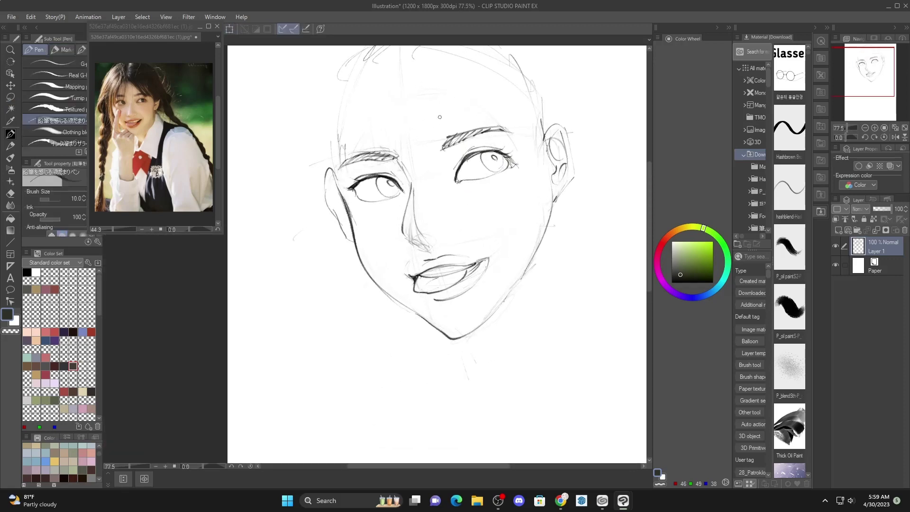
drag(499, 221, 469, 207)
mouse_move(445, 315)
mouse_down()
mouse_move(518, 214)
mouse_move(508, 224)
mouse_move(550, 294)
mouse_up()
mouse_move(508, 219)
mouse_down()
mouse_move(477, 312)
mouse_move(452, 322)
mouse_move(523, 214)
mouse_move(507, 214)
mouse_move(503, 287)
mouse_move(554, 286)
mouse_move(518, 309)
mouse_up()
key(ctrl+z)
key(e)
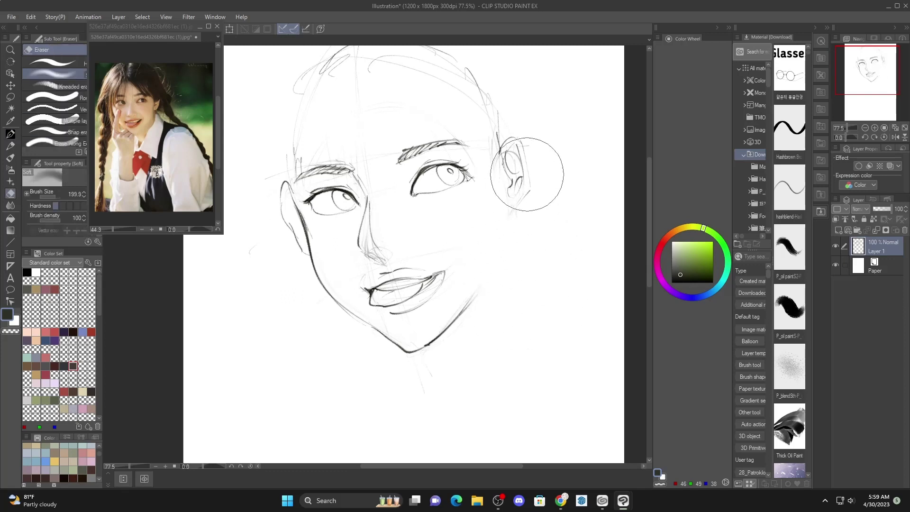
Redraw the right ear's outline with the pencil and extend a line for the back of the neck.
key(p)
mouse_move(506, 144)
mouse_down()
mouse_move(534, 178)
mouse_move(494, 257)
mouse_move(548, 305)
mouse_up()
key(ctrl+z)
Draw the front neck line from below the chin and strengthen the back neck line, undoing the trial strokes.
drag(430, 346, 486, 393)
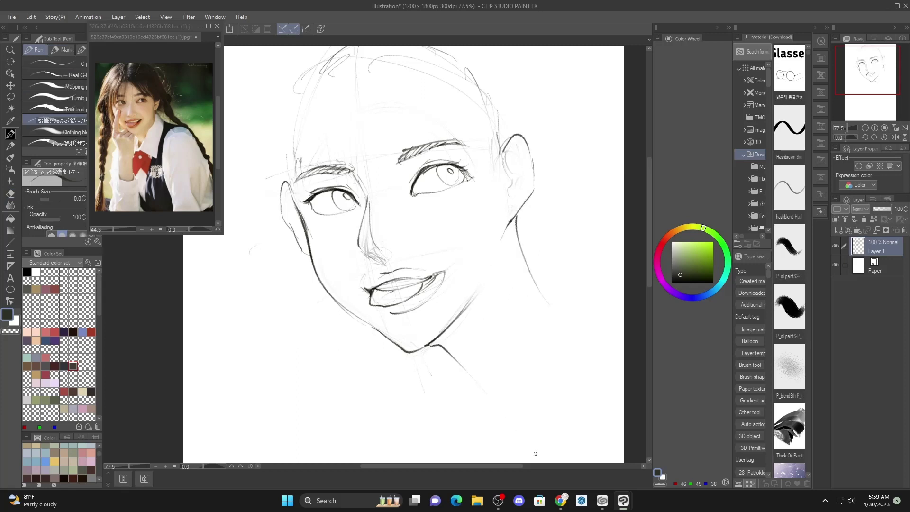
key(ctrl+z)
drag(425, 345, 529, 427)
key(ctrl+z)
drag(426, 346, 467, 397)
key(ctrl+z)
drag(427, 348, 509, 409)
drag(517, 216, 569, 287)
Scale the whole sketch down slightly and reposition it on the page.
scroll(540, 246, down, 4)
click(230, 29)
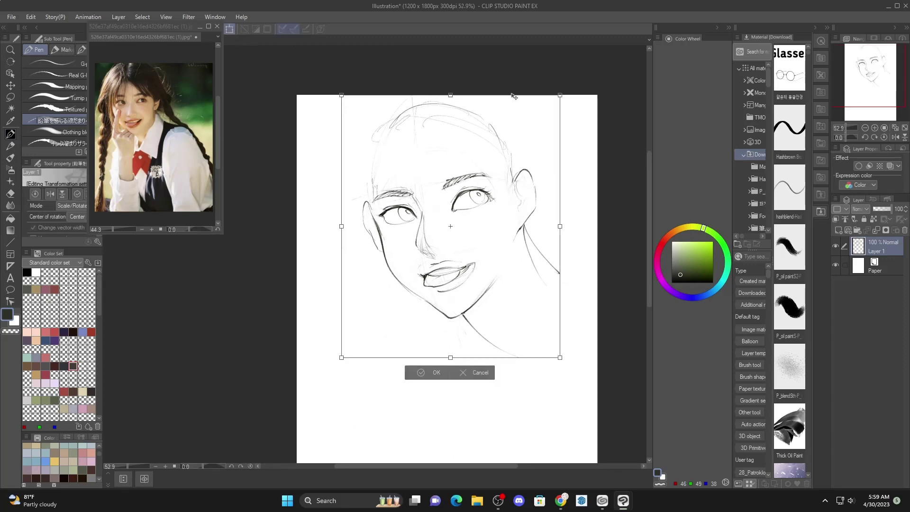
drag(560, 95, 520, 142)
drag(506, 197, 502, 207)
click(405, 385)
Sketch the right shirt collar's slanting inner edge from below the ear to the chest and its outer edge straight down.
mouse_move(498, 241)
mouse_down()
mouse_move(497, 150)
mouse_move(461, 138)
mouse_up()
scroll(498, 149, down, 1)
scroll(400, 226, up, 4)
drag(403, 226, 392, 219)
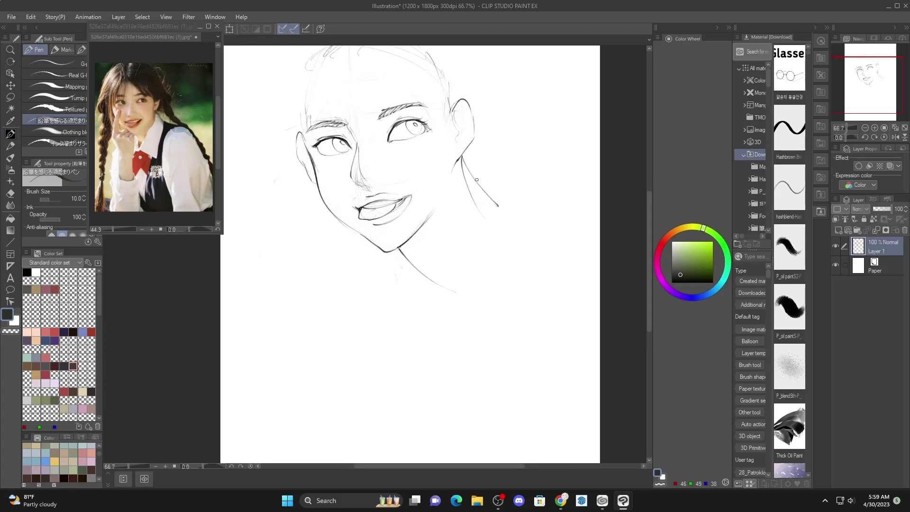
drag(469, 165, 400, 407)
mouse_move(473, 163)
mouse_down()
mouse_move(520, 204)
mouse_move(526, 241)
mouse_move(489, 179)
mouse_up()
key(ctrl+z)
drag(509, 210, 512, 366)
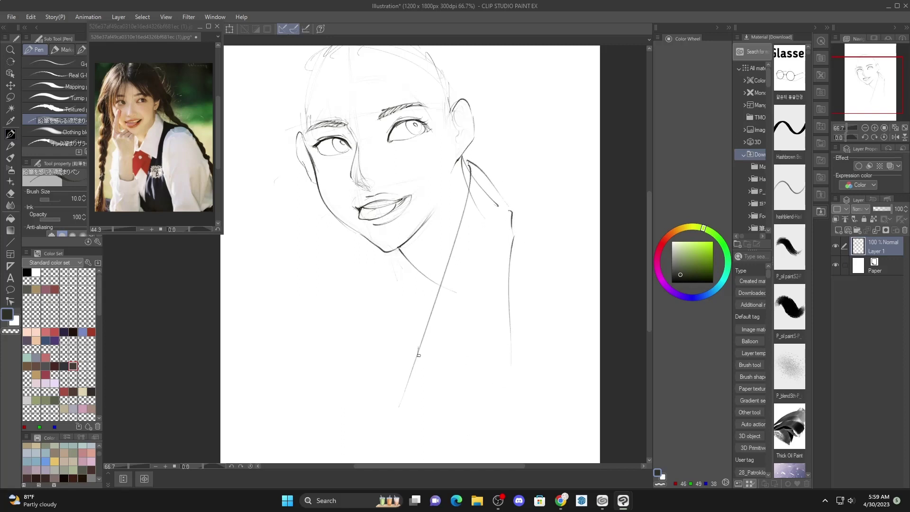
drag(418, 352, 521, 375)
drag(507, 310, 510, 371)
drag(469, 166, 508, 205)
drag(398, 251, 403, 309)
key(ctrl+z)
drag(406, 257, 418, 338)
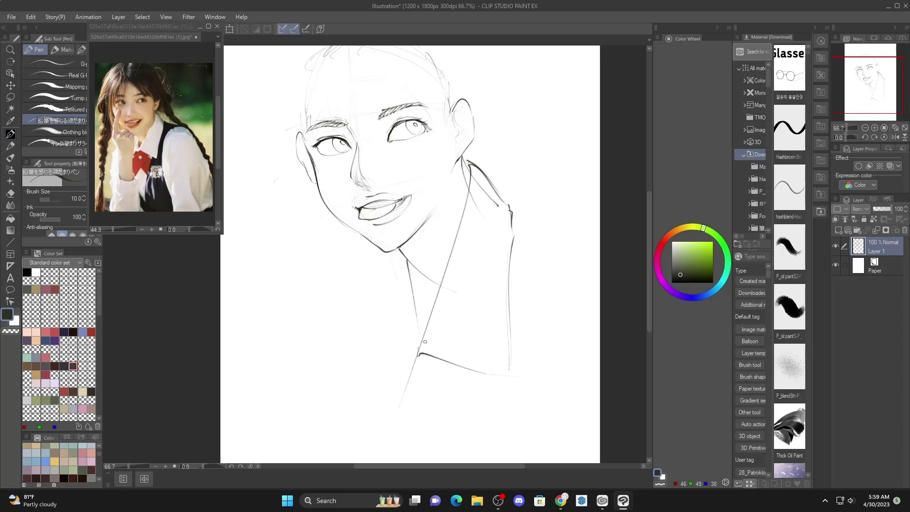
key(ctrl+z)
key(ctrl+z)
key(ctrl+z)
key(ctrl+z)
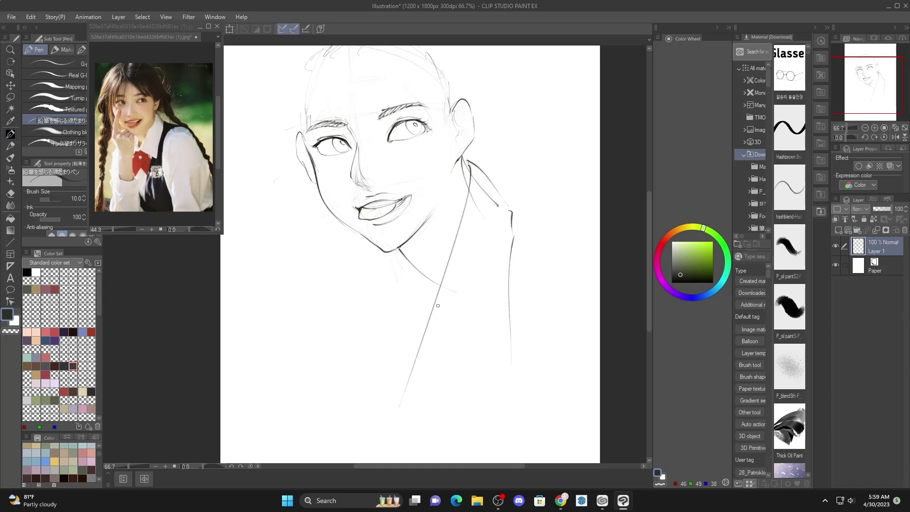
Draw the right collar's lower edge and the first fold of the bow's knot at its inner corner, undoing stray strokes.
drag(442, 322, 512, 354)
key(ctrl+z)
drag(423, 340, 526, 362)
mouse_move(426, 332)
mouse_down()
mouse_move(404, 256)
mouse_move(434, 291)
mouse_up()
key(ctrl+z)
Redraw the front neck line below the chin and add the left neckline running down to the collar's point.
drag(398, 248, 439, 287)
key(ctrl+z)
drag(401, 251, 449, 294)
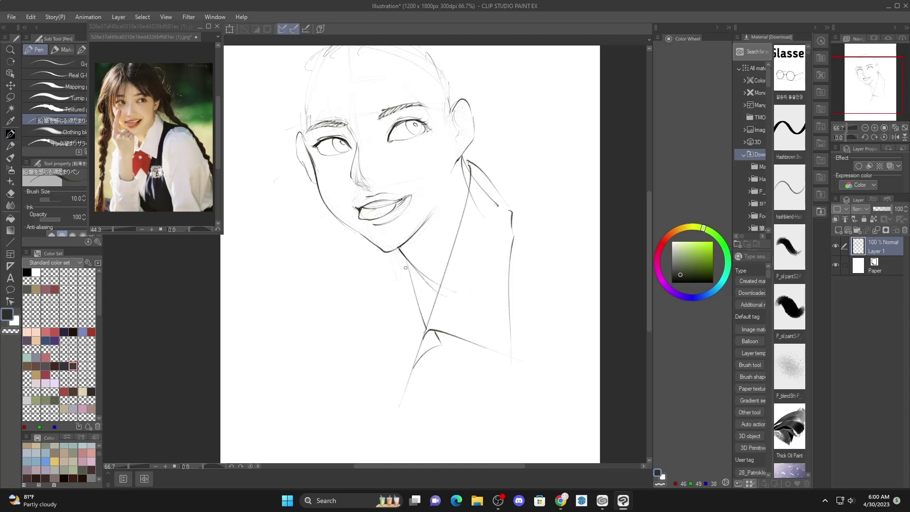
Sketch a short collar line left of the chin and the left side of the bow's knot, undoing trial strokes.
drag(398, 249, 367, 278)
key(ctrl+z)
drag(375, 275, 404, 376)
key(ctrl+z)
mouse_move(430, 349)
mouse_down()
mouse_move(437, 298)
mouse_move(390, 344)
mouse_up()
key(ctrl+z)
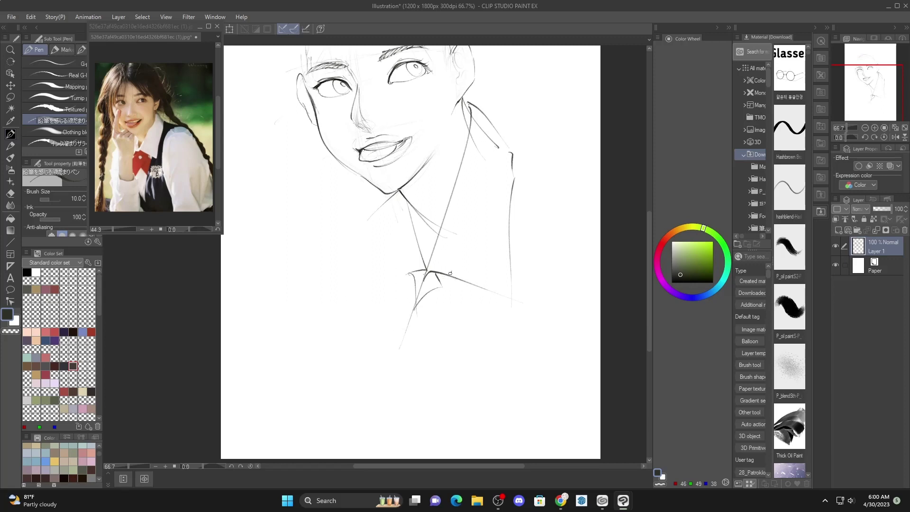
drag(452, 272, 389, 359)
mouse_move(399, 406)
mouse_down()
mouse_move(467, 312)
mouse_move(408, 410)
mouse_up()
key(ctrl+z)
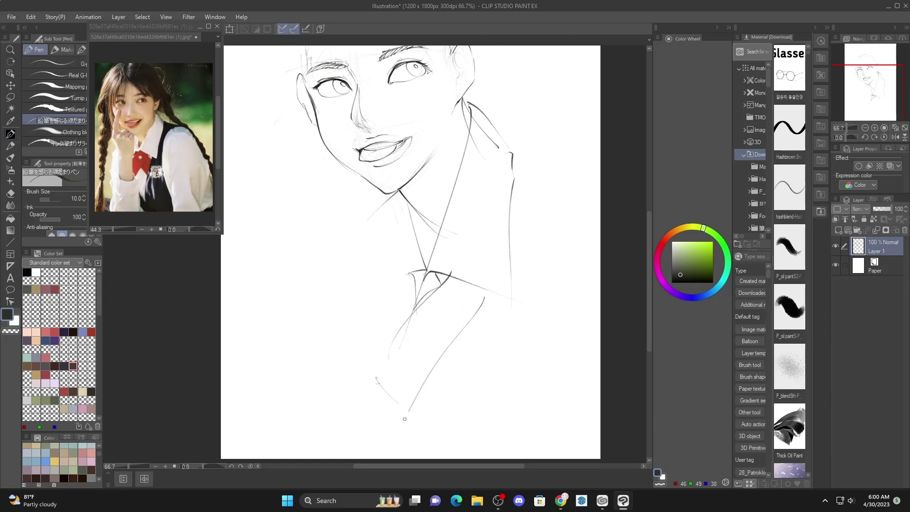
key(ctrl+z)
key(ctrl+z)
key(ctrl+z)
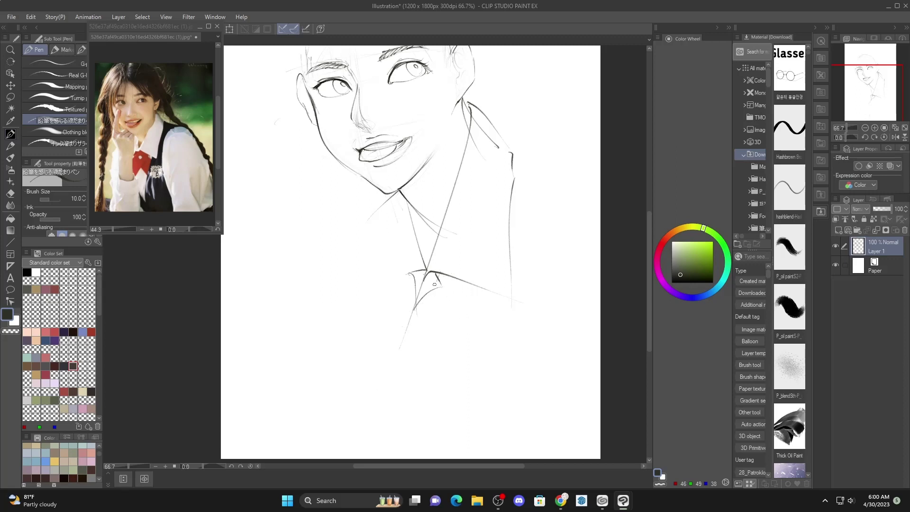
Draw the ribbon's long left tail below the knot with two slanted edges and a closed lower end, redoing the right edge.
drag(441, 285, 376, 387)
drag(492, 295, 401, 428)
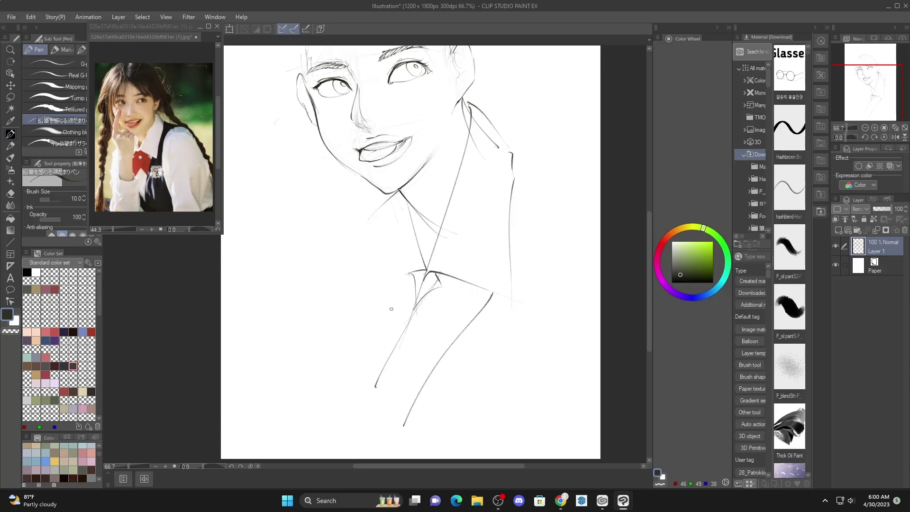
key(ctrl+z)
drag(478, 287, 409, 427)
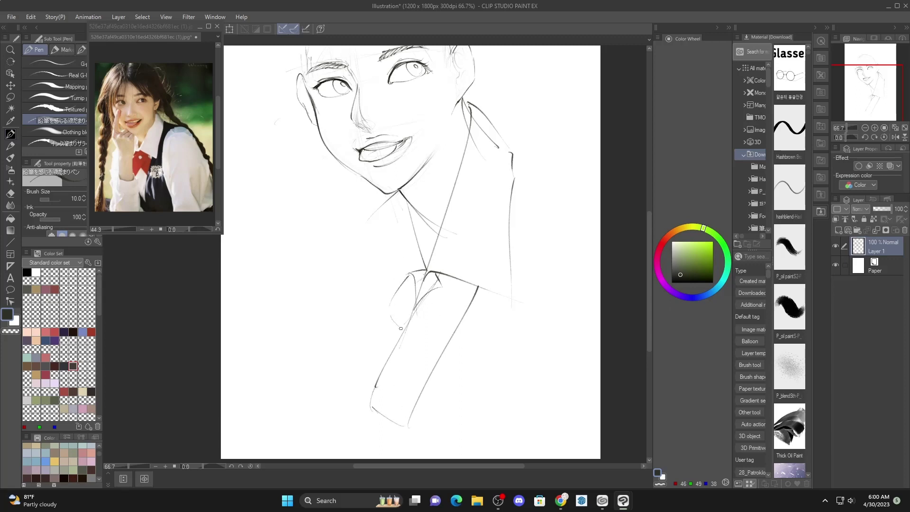
Draw the bow's left loop and a second, shorter ribbon tail crossing to the right.
drag(412, 274, 397, 317)
key(ctrl+z)
drag(411, 273, 385, 306)
drag(459, 319, 527, 402)
drag(450, 377, 486, 404)
mouse_move(463, 319)
mouse_down()
mouse_move(500, 350)
mouse_move(490, 393)
mouse_up()
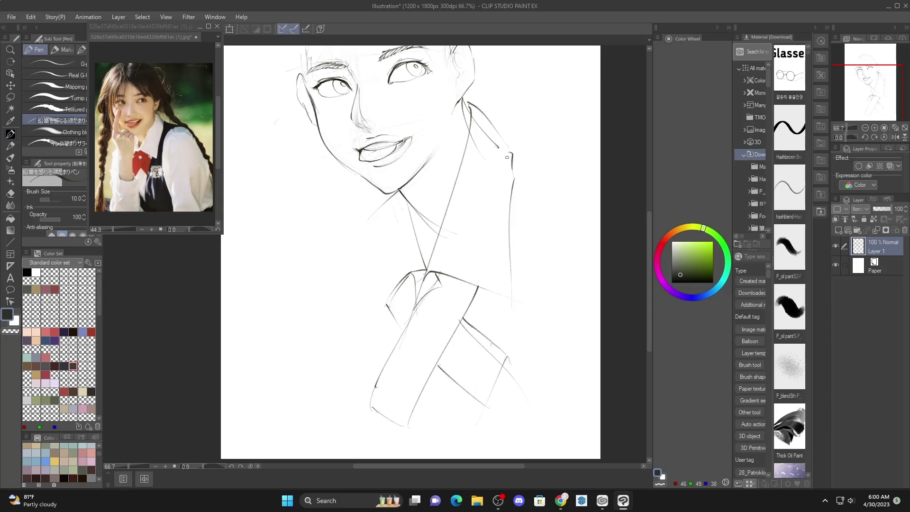
Sketch the vest's front edge as two long lines from the collar down to the bottom of the page.
drag(511, 142, 450, 460)
mouse_move(483, 214)
mouse_down()
mouse_move(484, 144)
mouse_move(445, 388)
mouse_up()
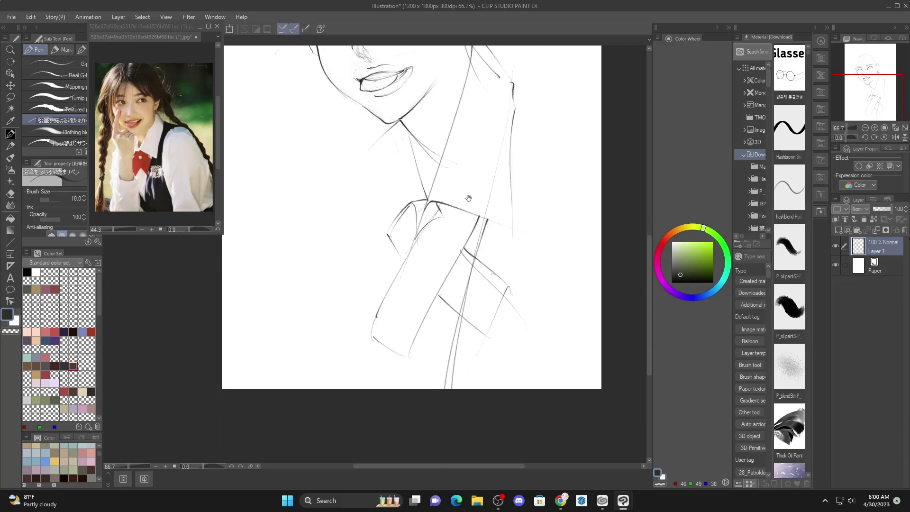
drag(469, 199, 428, 308)
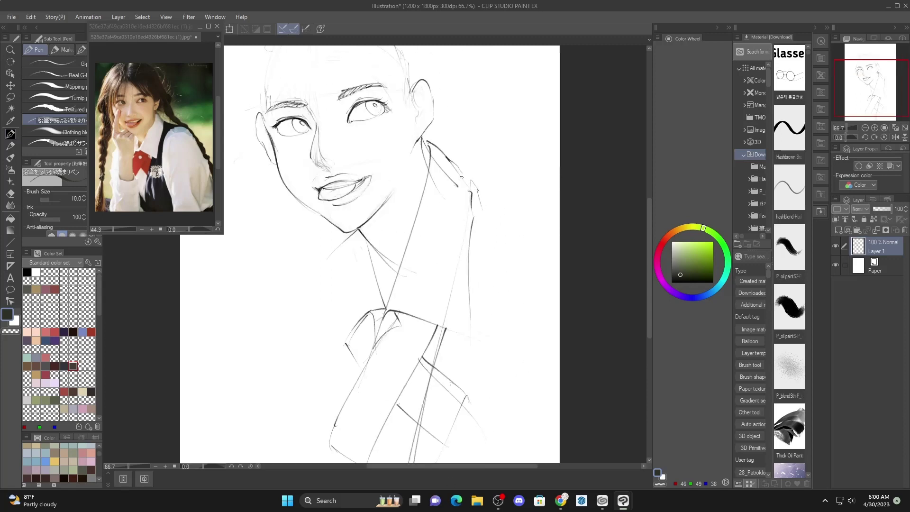
Draw the right shoulder line and the vest's armhole curve, redoing the armhole, and add the sleeve lines beside it.
mouse_move(451, 161)
mouse_down()
mouse_move(474, 192)
mouse_move(531, 214)
mouse_move(523, 227)
mouse_move(565, 206)
mouse_up()
mouse_move(523, 242)
mouse_down()
mouse_move(515, 210)
mouse_move(456, 461)
mouse_up()
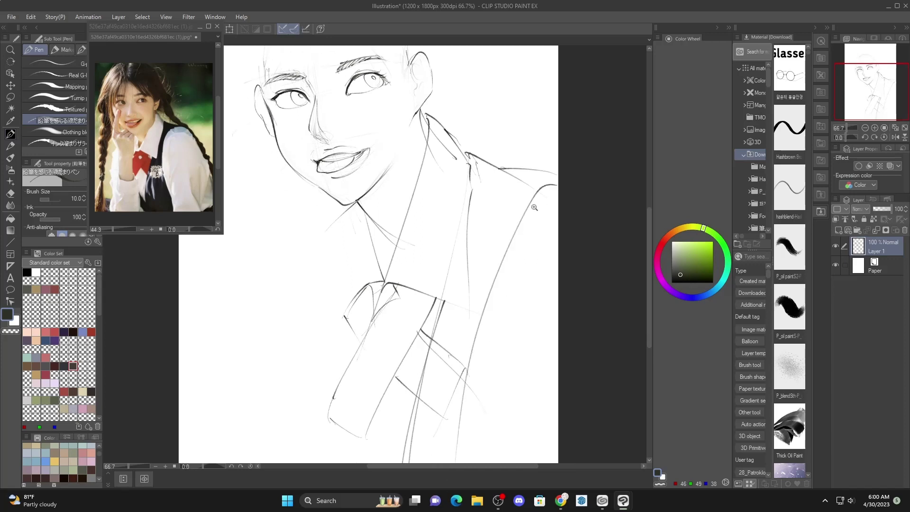
scroll(506, 233, down, 3)
key(ctrl+z)
drag(501, 227, 501, 315)
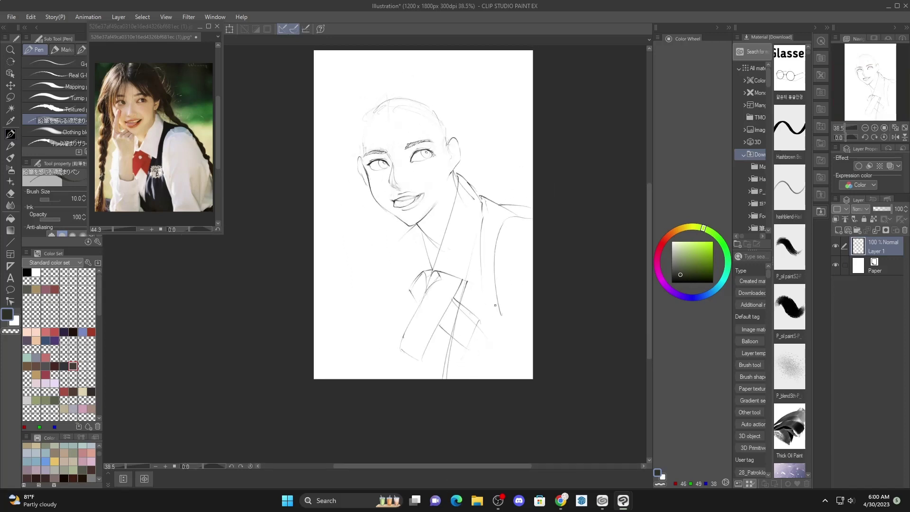
drag(510, 224, 531, 339)
drag(481, 176, 477, 202)
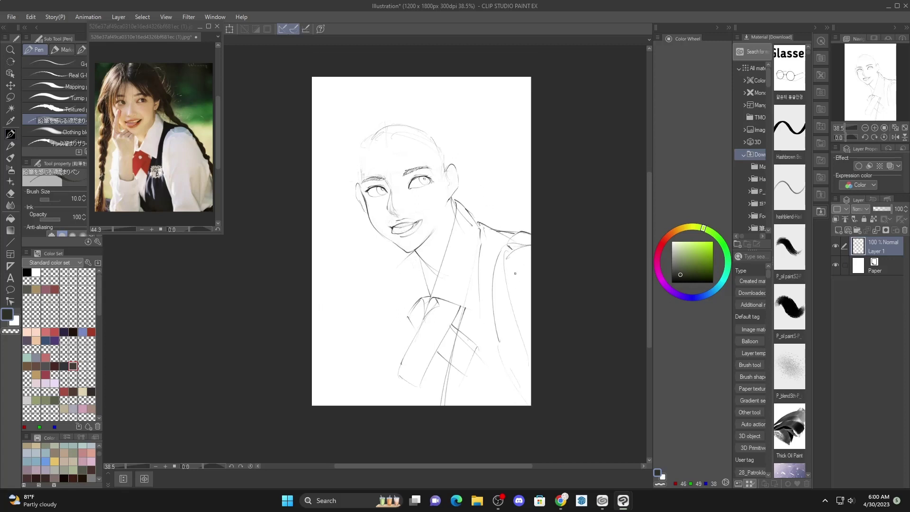
drag(531, 321, 529, 353)
Add the vest's neckline edges and erase the overlapping ribbon tail and rough collar lines.
drag(464, 307, 451, 406)
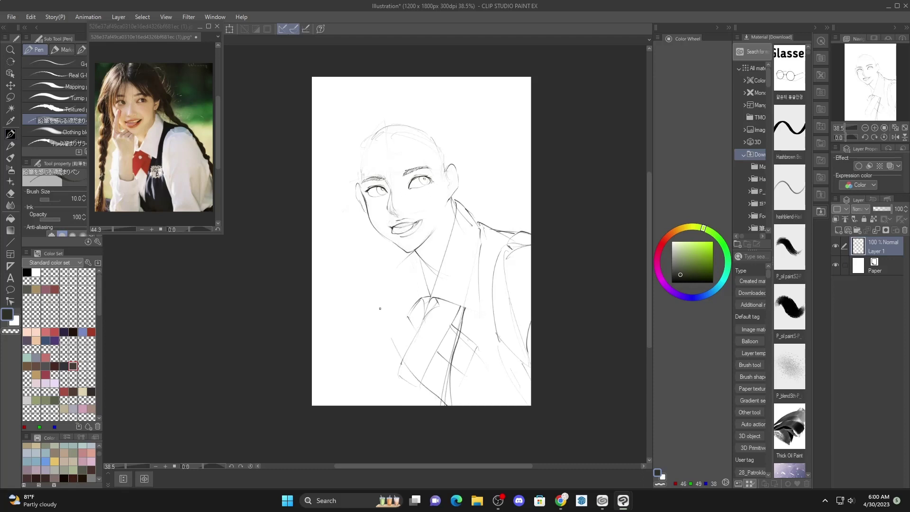
key(e)
mouse_move(398, 367)
mouse_down()
mouse_move(386, 346)
mouse_move(463, 380)
mouse_move(469, 342)
mouse_up()
mouse_move(476, 249)
mouse_down()
mouse_move(501, 214)
mouse_move(524, 223)
mouse_move(468, 223)
mouse_up()
key(p)
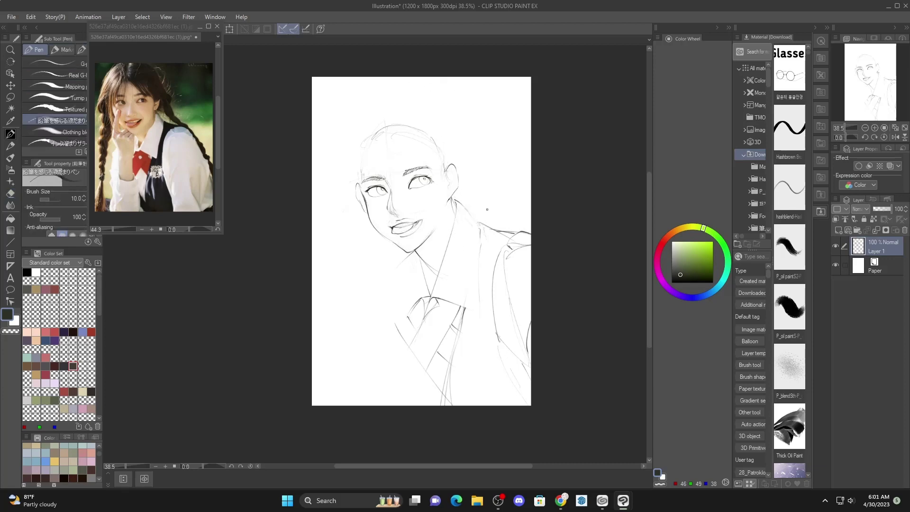
Redraw the top of the right collar where it folds over below the ear.
scroll(451, 199, up, 4)
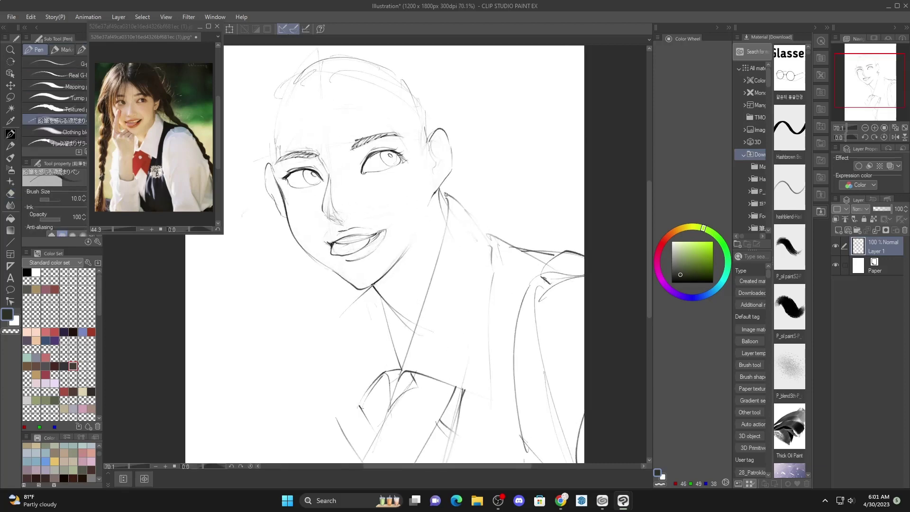
drag(445, 192, 435, 288)
drag(445, 191, 470, 218)
Draw the inner folds of the right ear and refine its inner contour.
mouse_move(424, 153)
mouse_down()
mouse_move(450, 197)
mouse_move(483, 169)
mouse_move(492, 234)
mouse_up()
scroll(452, 194, up, 4)
drag(464, 185, 470, 255)
drag(474, 176, 484, 204)
drag(489, 234, 472, 257)
scroll(510, 169, down, 5)
drag(508, 167, 509, 158)
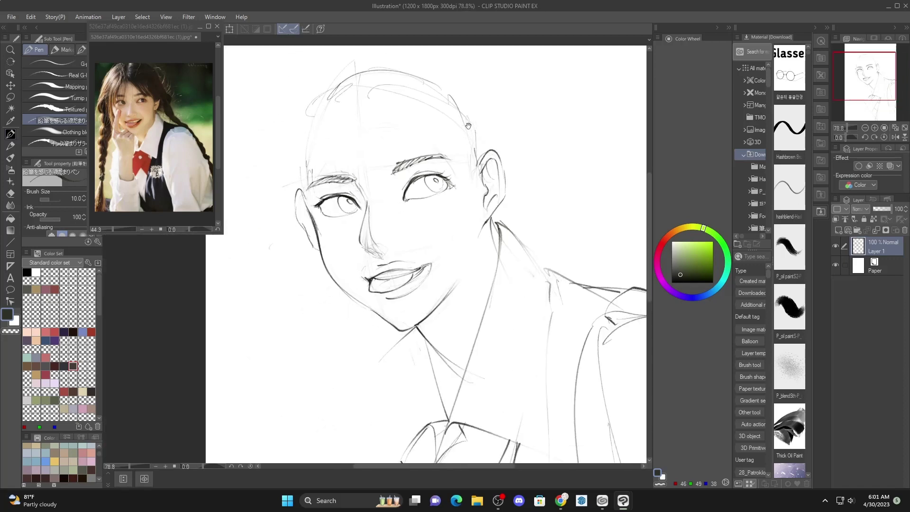
drag(467, 126, 483, 159)
scroll(452, 88, down, 1)
drag(452, 88, 448, 75)
drag(365, 122, 360, 170)
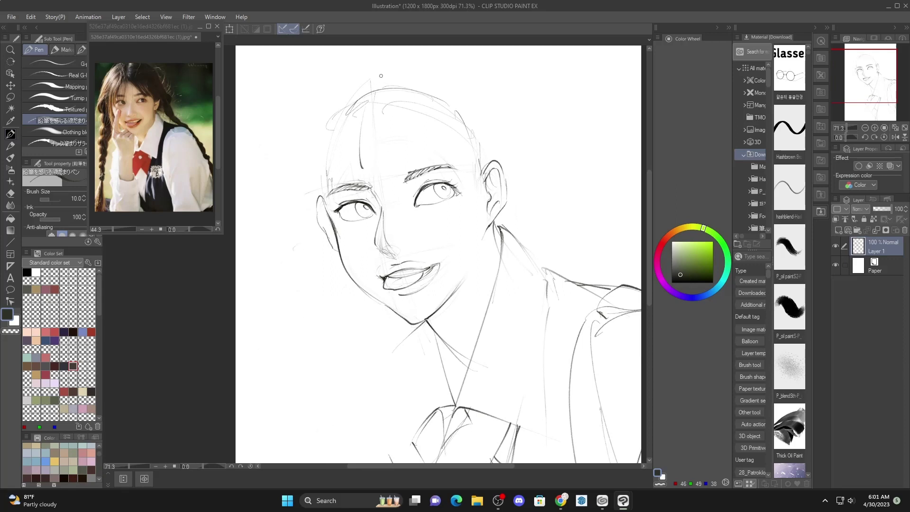
mouse_move(380, 77)
mouse_down()
mouse_move(390, 141)
mouse_move(359, 242)
mouse_up()
key(ctrl+z)
key(ctrl+z)
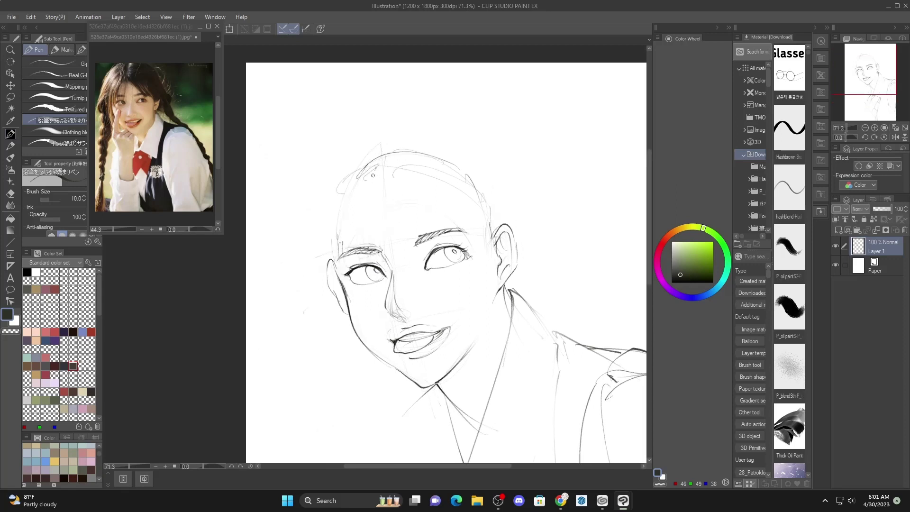
Draw the first hair strands from the parting down the left side of the forehead, undoing attempts at the side lock.
drag(379, 163, 369, 242)
mouse_move(382, 161)
mouse_down()
mouse_move(343, 247)
mouse_move(360, 202)
mouse_up()
drag(365, 169, 332, 316)
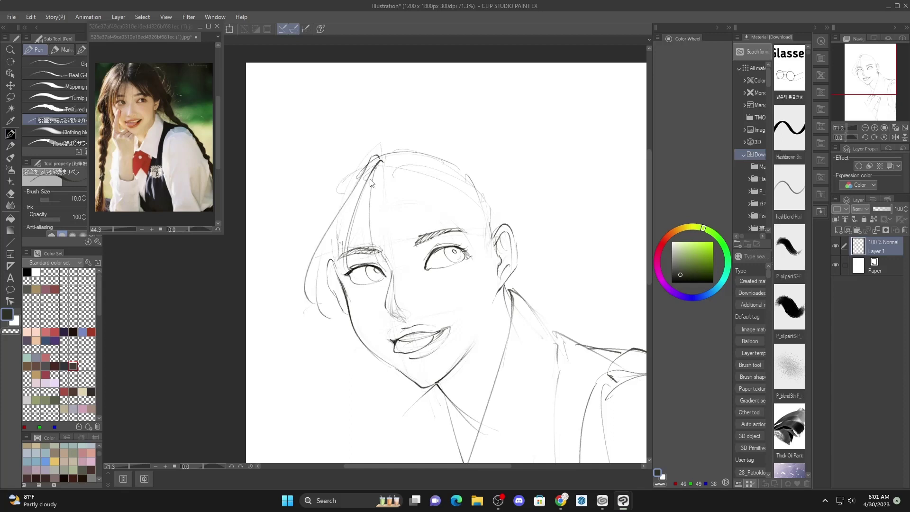
key(ctrl+z)
drag(340, 212, 332, 322)
key(ctrl+z)
Outline the side lock over the left ear and connect its strands up to the parting, redoing one stroke.
drag(305, 266, 335, 305)
drag(309, 274, 323, 247)
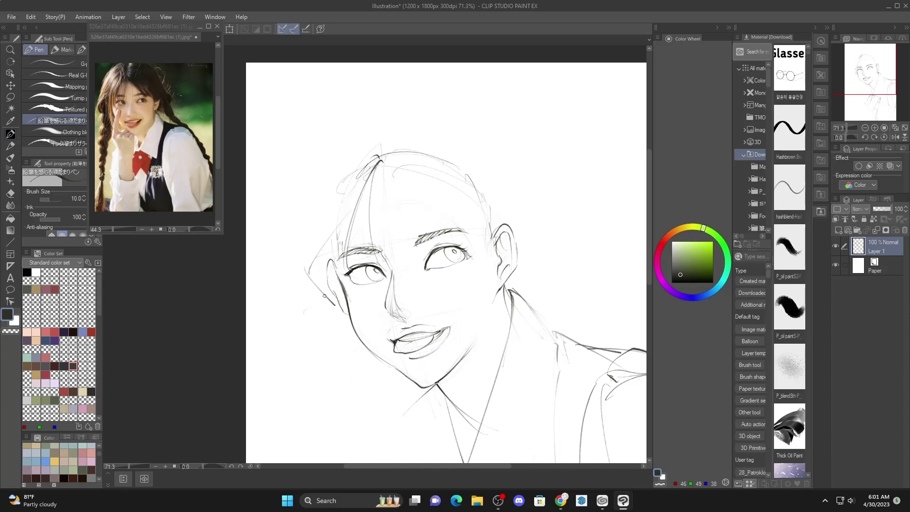
mouse_move(340, 310)
mouse_down()
mouse_move(308, 261)
mouse_move(348, 206)
mouse_up()
drag(346, 198, 349, 232)
mouse_move(382, 185)
mouse_down()
mouse_move(341, 219)
mouse_move(314, 267)
mouse_up()
key(ctrl+z)
drag(308, 309, 378, 171)
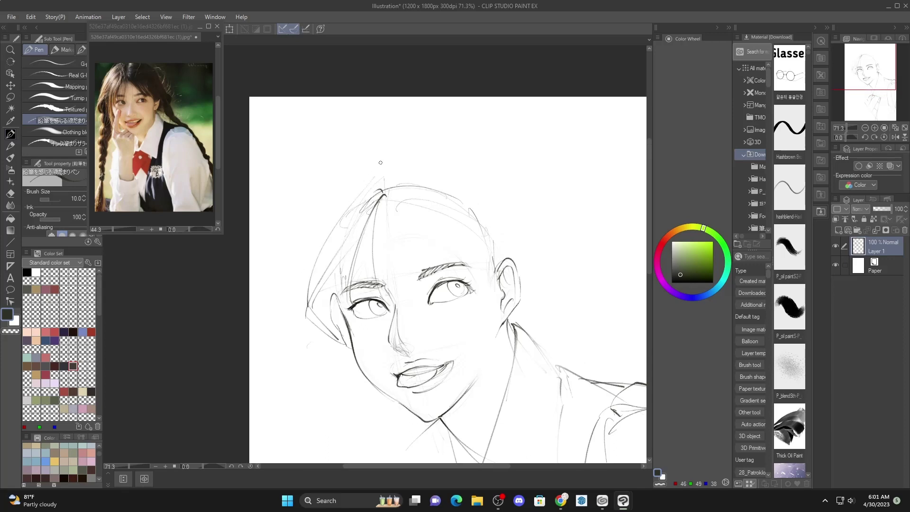
Draw the hair's outer contour curving from the crown down the left side of the head, undoing the first attempts.
mouse_move(375, 138)
mouse_down()
mouse_move(309, 252)
mouse_move(306, 350)
mouse_move(327, 189)
mouse_move(304, 332)
mouse_up()
key(ctrl+z)
key(ctrl+z)
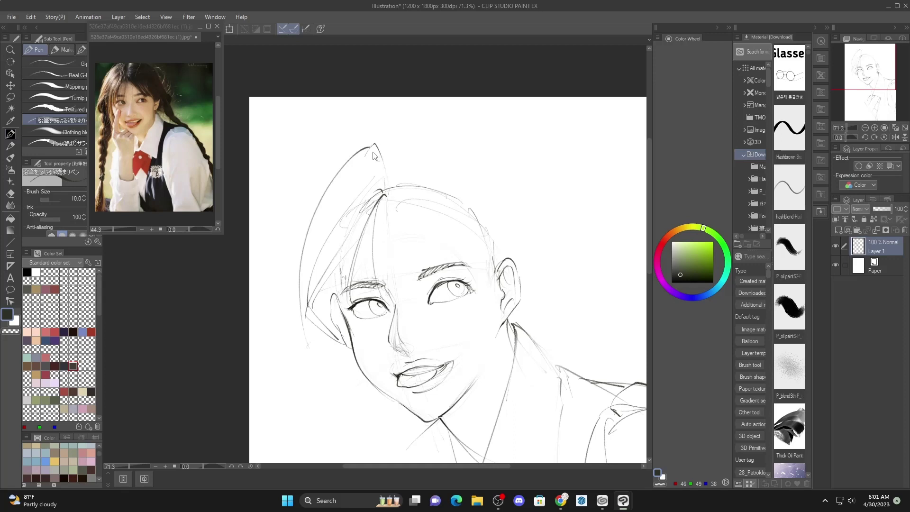
Undo the left outer hair contour and redraw it as one curve from the crown down to below ear level.
key(ctrl+z)
key(ctrl+z)
mouse_move(362, 151)
mouse_down()
mouse_move(376, 151)
mouse_move(344, 167)
mouse_move(351, 163)
mouse_move(292, 313)
mouse_up()
key(ctrl+z)
key(ctrl+z)
key(ctrl+z)
mouse_move(374, 147)
mouse_down()
mouse_move(332, 197)
mouse_move(290, 350)
mouse_up()
Draw the hair's outer contour from the crown down the right side and block in where the right braid begins.
drag(389, 148, 528, 245)
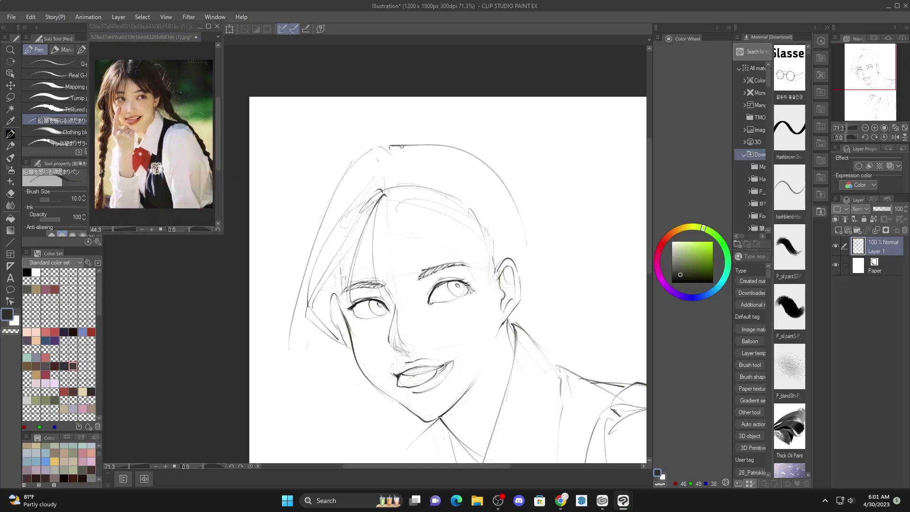
mouse_move(402, 146)
mouse_down()
mouse_move(492, 159)
mouse_move(523, 239)
mouse_move(591, 338)
mouse_up()
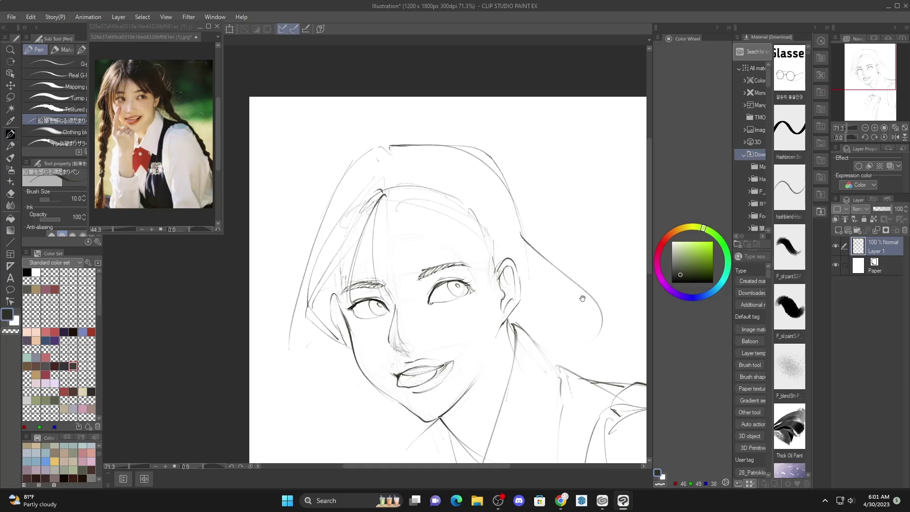
drag(582, 299, 538, 270)
mouse_move(428, 123)
mouse_down()
mouse_move(498, 227)
mouse_move(526, 293)
mouse_up()
drag(472, 283, 526, 297)
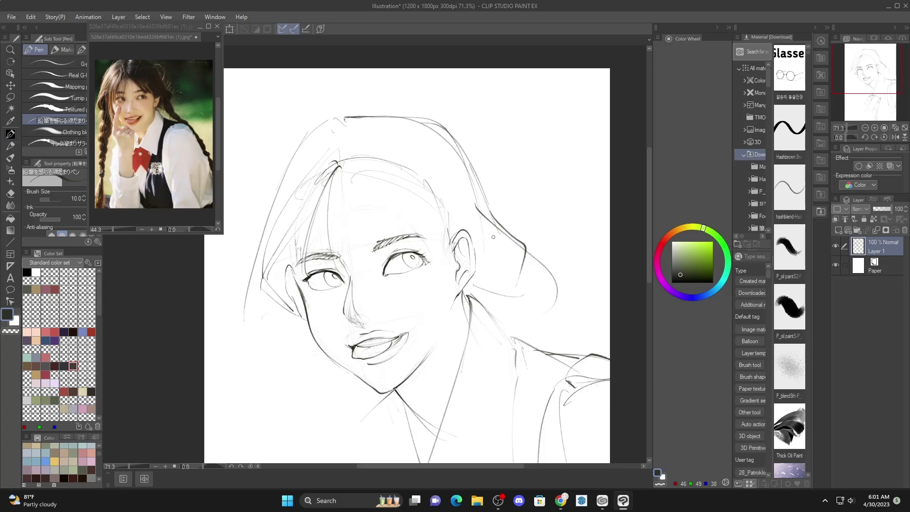
Draw the interlocking segments of the right braid running toward the shoulder, undoing the last strokes.
mouse_move(488, 227)
mouse_down()
mouse_move(498, 279)
mouse_move(530, 293)
mouse_up()
mouse_move(527, 259)
mouse_down()
mouse_move(551, 276)
mouse_move(524, 301)
mouse_move(559, 309)
mouse_up()
mouse_move(491, 289)
mouse_down()
mouse_move(504, 312)
mouse_move(560, 312)
mouse_up()
drag(556, 281, 584, 309)
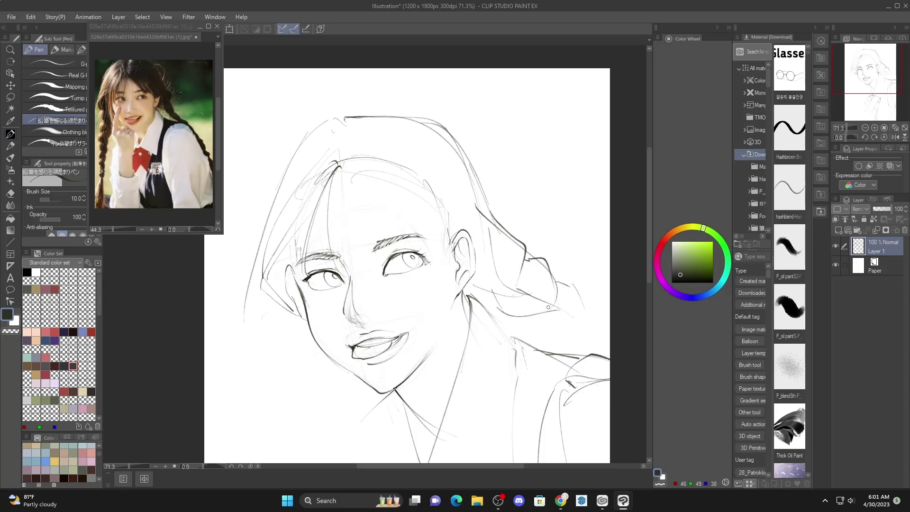
mouse_move(517, 282)
mouse_down()
mouse_move(533, 307)
mouse_move(590, 321)
mouse_move(543, 333)
mouse_move(597, 328)
mouse_up()
mouse_move(533, 319)
mouse_down()
mouse_move(537, 332)
mouse_move(608, 327)
mouse_move(611, 317)
mouse_move(610, 354)
mouse_move(574, 220)
mouse_move(614, 260)
mouse_move(617, 317)
mouse_up()
key(ctrl+z)
key(ctrl+z)
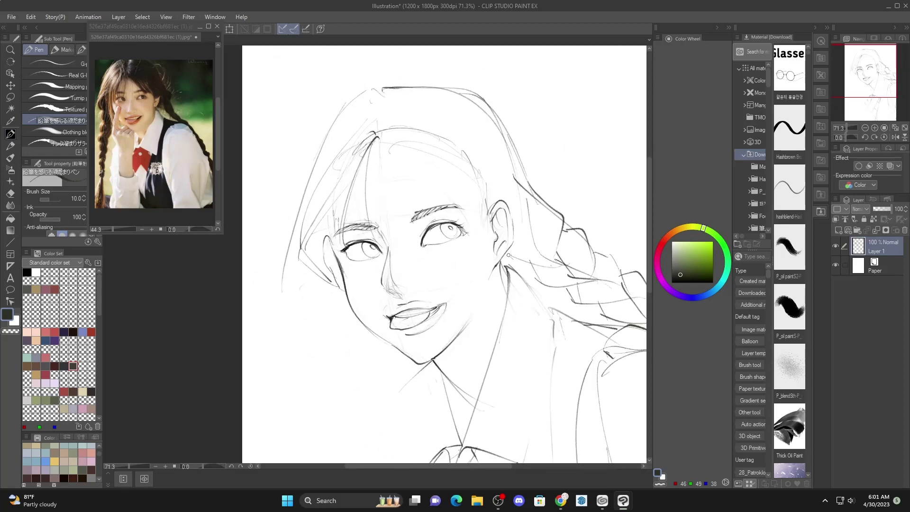
Draw the hair strands sweeping from behind the right ear into the braid.
mouse_move(468, 183)
mouse_down()
mouse_move(530, 243)
mouse_move(547, 247)
mouse_up()
drag(518, 203, 531, 231)
drag(481, 119, 484, 171)
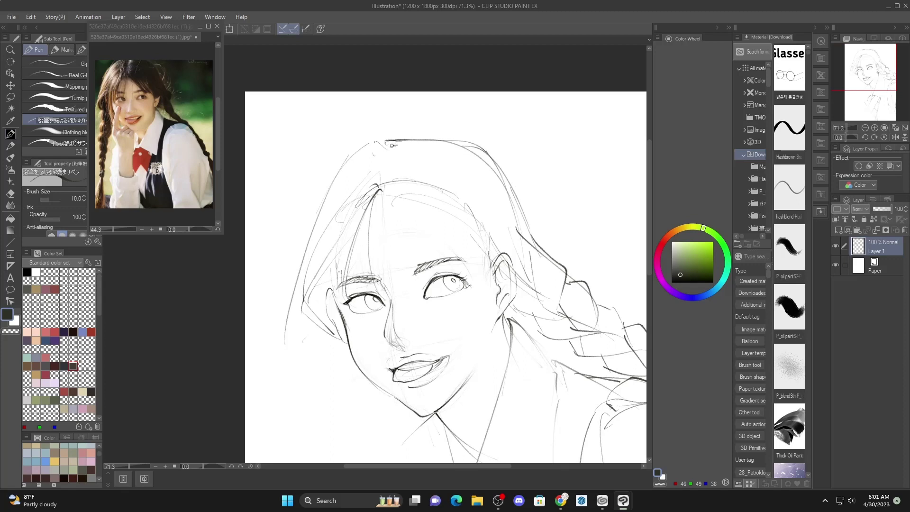
Reinforce the hair's outer contour from the crown down the right side and along the upper edge of the braid.
mouse_move(392, 145)
mouse_down()
mouse_move(483, 152)
mouse_move(551, 309)
mouse_up()
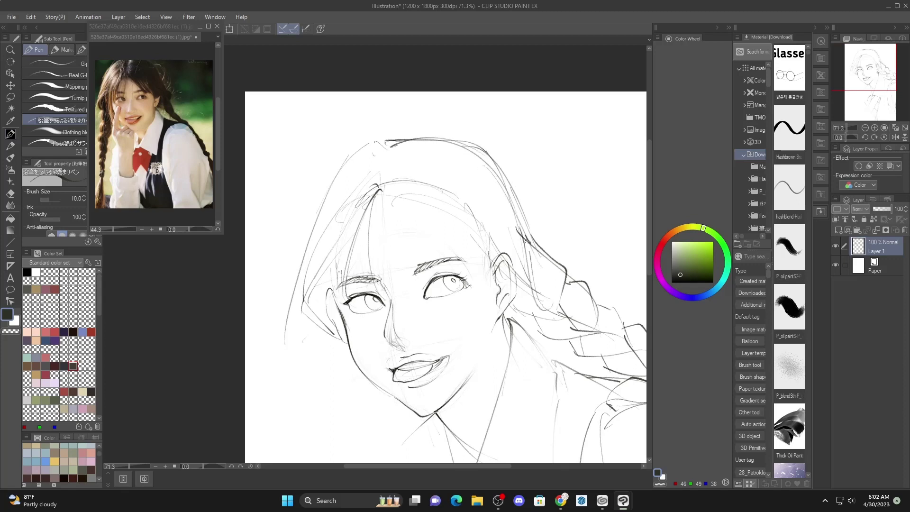
drag(525, 240, 544, 258)
drag(543, 257, 562, 308)
drag(535, 279, 558, 316)
drag(496, 174, 535, 254)
mouse_move(417, 161)
mouse_down()
mouse_move(448, 150)
mouse_move(424, 133)
mouse_move(342, 252)
mouse_up()
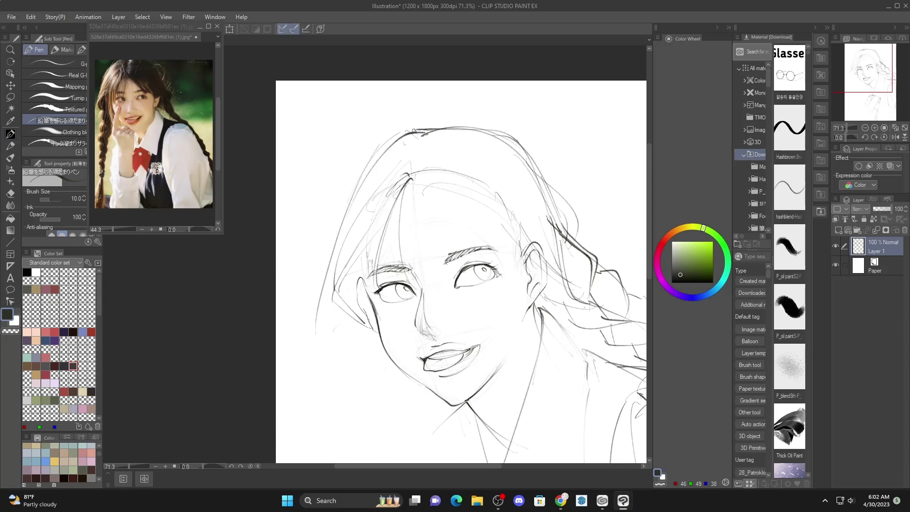
Draw the parting line and the bangs sweeping over the right side of the forehead, undoing the last strokes.
mouse_move(414, 131)
mouse_down()
mouse_move(395, 136)
mouse_move(418, 169)
mouse_move(408, 268)
mouse_up()
mouse_move(425, 188)
mouse_down()
mouse_move(508, 247)
mouse_move(430, 183)
mouse_move(519, 249)
mouse_move(484, 244)
mouse_up()
drag(418, 167, 508, 184)
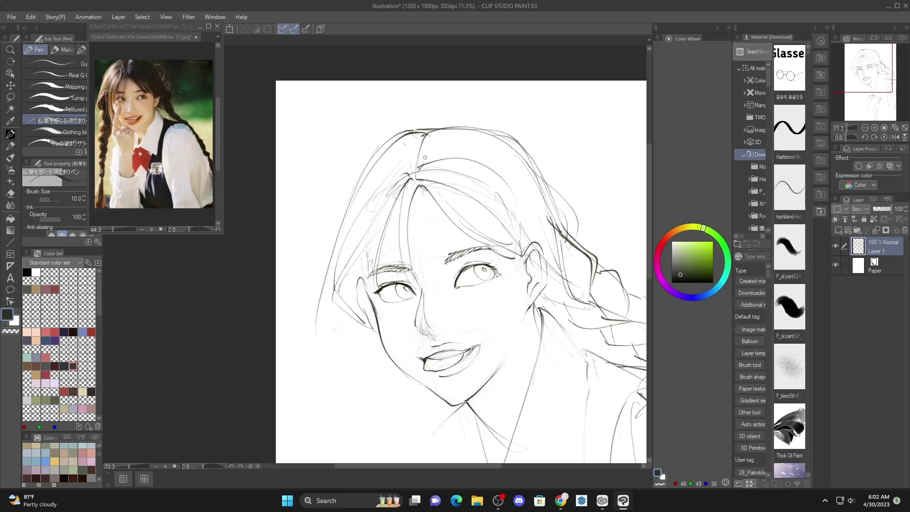
mouse_move(427, 145)
mouse_down()
mouse_move(493, 140)
mouse_move(519, 200)
mouse_up()
key(ctrl+z)
key(ctrl+z)
Add strands fanning out from the parting over both sides of the head and along the crown.
mouse_move(420, 166)
mouse_down()
mouse_move(470, 156)
mouse_move(340, 285)
mouse_up()
drag(418, 144, 369, 177)
drag(421, 146, 463, 136)
mouse_move(429, 138)
mouse_down()
mouse_move(437, 131)
mouse_move(541, 201)
mouse_up()
drag(437, 159, 557, 268)
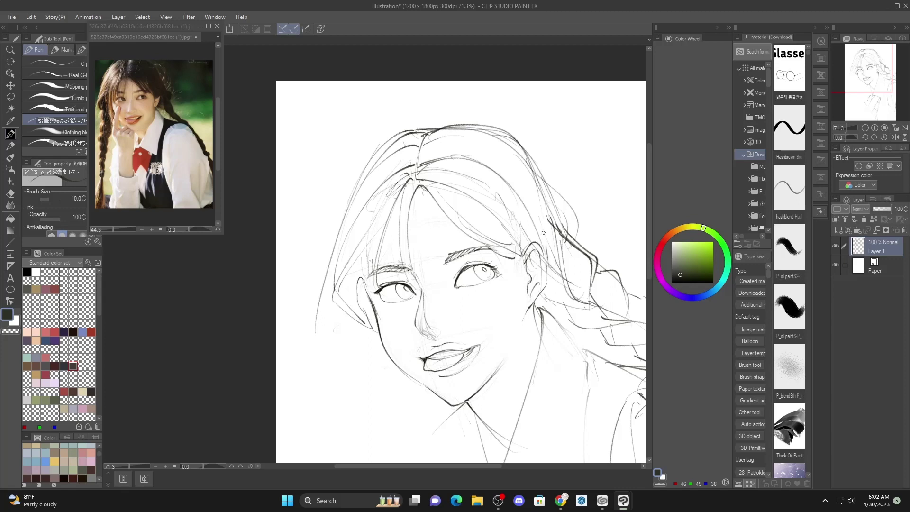
Draw strands flowing down the right side of the hair toward the braid, undoing the first attempts.
drag(510, 145, 545, 247)
key(ctrl+z)
key(ctrl+z)
key(ctrl+z)
drag(515, 144, 556, 259)
mouse_move(552, 226)
mouse_down()
mouse_move(560, 261)
mouse_move(481, 214)
mouse_up()
mouse_move(558, 268)
mouse_down()
mouse_move(528, 239)
mouse_move(502, 179)
mouse_move(551, 253)
mouse_up()
drag(521, 220, 504, 128)
Draw the upper segments of the left braid hanging below the left ear, redoing the first stroke.
drag(306, 203, 350, 275)
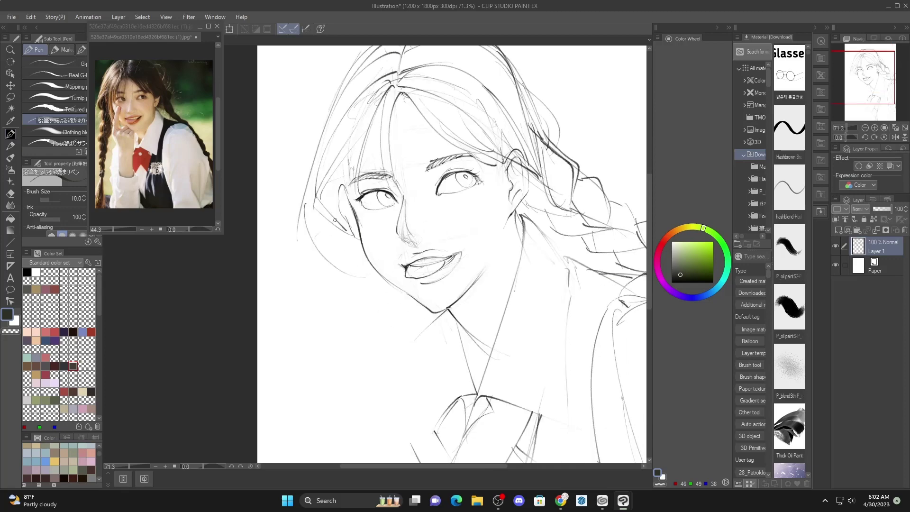
key(ctrl+z)
drag(310, 178, 344, 242)
drag(329, 181, 327, 205)
mouse_move(338, 241)
mouse_down()
mouse_move(358, 275)
mouse_move(324, 262)
mouse_up()
drag(325, 251, 372, 336)
mouse_move(333, 276)
mouse_down()
mouse_move(327, 311)
mouse_move(361, 352)
mouse_up()
mouse_move(337, 302)
mouse_down()
mouse_move(352, 270)
mouse_move(379, 304)
mouse_up()
mouse_move(363, 208)
mouse_down()
mouse_move(379, 246)
mouse_move(375, 270)
mouse_up()
drag(404, 250, 377, 283)
drag(401, 258, 373, 327)
mouse_move(429, 256)
mouse_down()
mouse_move(448, 223)
mouse_move(398, 202)
mouse_move(357, 245)
mouse_move(373, 286)
mouse_up()
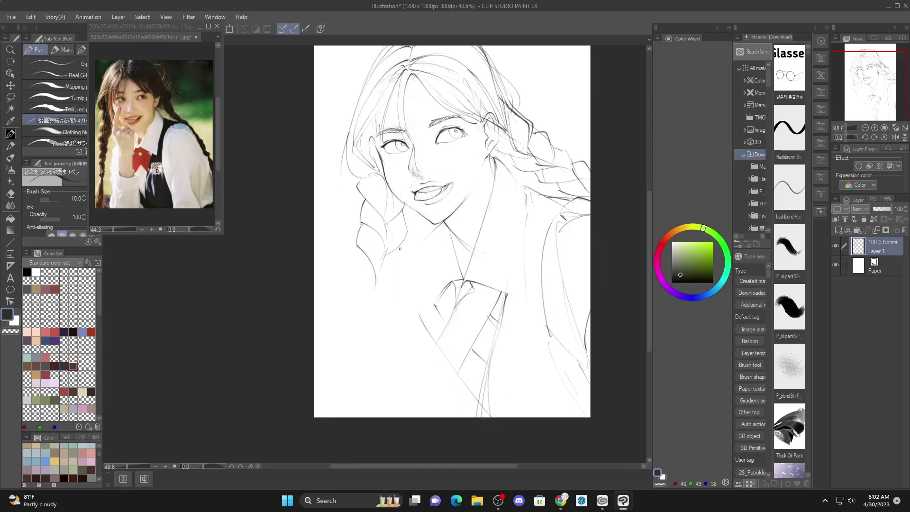
Extend the left braid downward with more overlapping segments along both of its edges.
mouse_move(401, 242)
mouse_down()
mouse_move(384, 278)
mouse_move(358, 267)
mouse_move(357, 254)
mouse_move(352, 289)
mouse_up()
drag(353, 284, 362, 325)
drag(380, 275, 359, 334)
mouse_move(396, 267)
mouse_down()
mouse_move(396, 289)
mouse_move(366, 321)
mouse_up()
drag(353, 290, 353, 360)
mouse_move(368, 315)
mouse_down()
mouse_move(351, 359)
mouse_move(380, 335)
mouse_move(337, 347)
mouse_move(349, 393)
mouse_up()
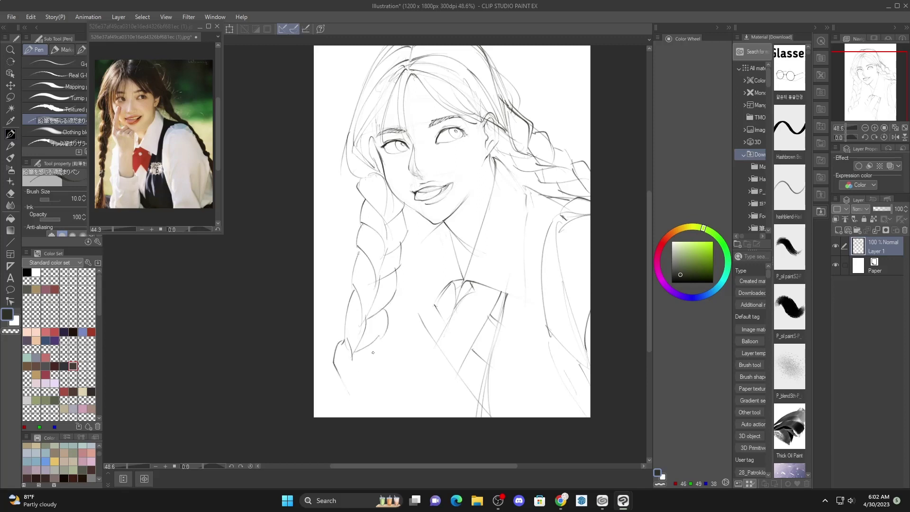
Redo the last braid stroke and continue the left braid's segments down to the canvas's lower edge.
key(ctrl+z)
mouse_move(355, 290)
mouse_down()
mouse_move(345, 325)
mouse_move(352, 357)
mouse_move(335, 355)
mouse_up()
drag(338, 352, 345, 400)
mouse_move(374, 342)
mouse_down()
mouse_move(369, 366)
mouse_move(346, 390)
mouse_move(352, 380)
mouse_move(328, 391)
mouse_up()
drag(331, 380, 345, 405)
mouse_move(366, 368)
mouse_down()
mouse_move(350, 405)
mouse_move(329, 418)
mouse_up()
drag(362, 392, 355, 417)
mouse_move(420, 227)
mouse_down()
mouse_move(387, 231)
mouse_move(382, 244)
mouse_move(402, 237)
mouse_move(389, 240)
mouse_up()
key(ctrl+z)
key(ctrl+z)
key(ctrl+z)
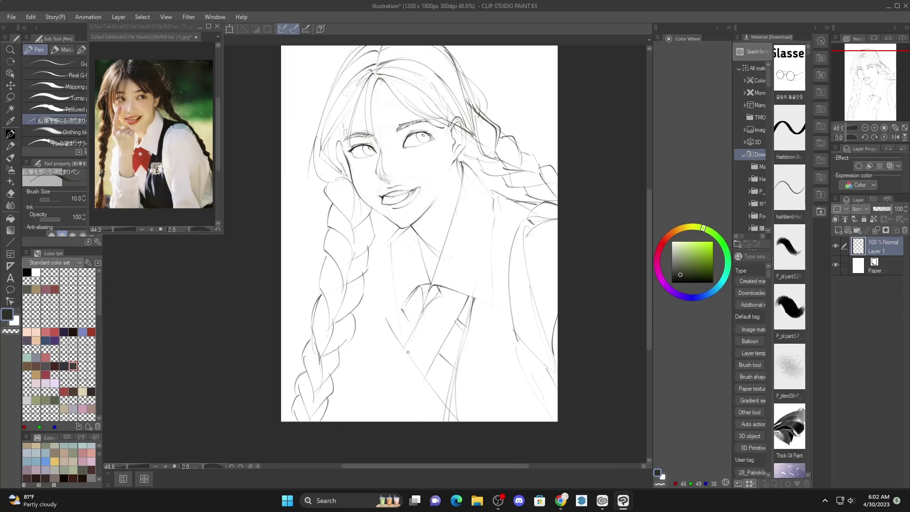
Draw the left edges of the collar and vest, then add sleeve lines beside the braid's lower end, undoing one stroke.
drag(390, 252, 434, 396)
drag(392, 287, 430, 395)
mouse_move(382, 249)
mouse_down()
mouse_move(374, 271)
mouse_move(384, 421)
mouse_up()
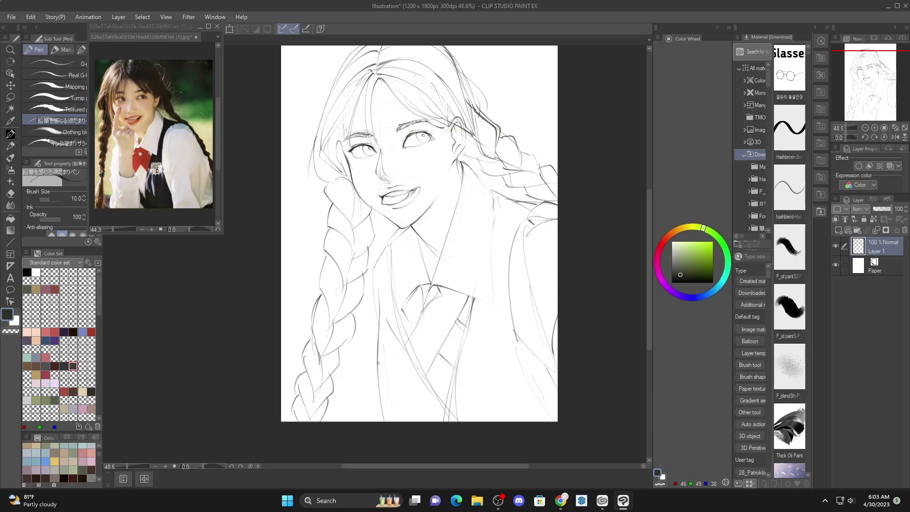
key(ctrl+z)
drag(346, 362, 370, 421)
drag(346, 376, 350, 399)
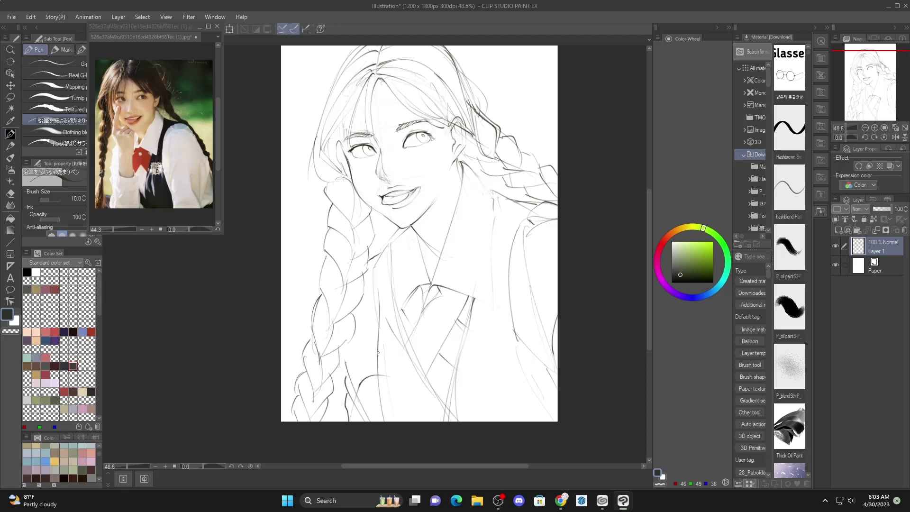
Redraw the collar edge running from the neck below the right ear toward the shoulder.
scroll(442, 198, up, 2)
drag(443, 196, 416, 235)
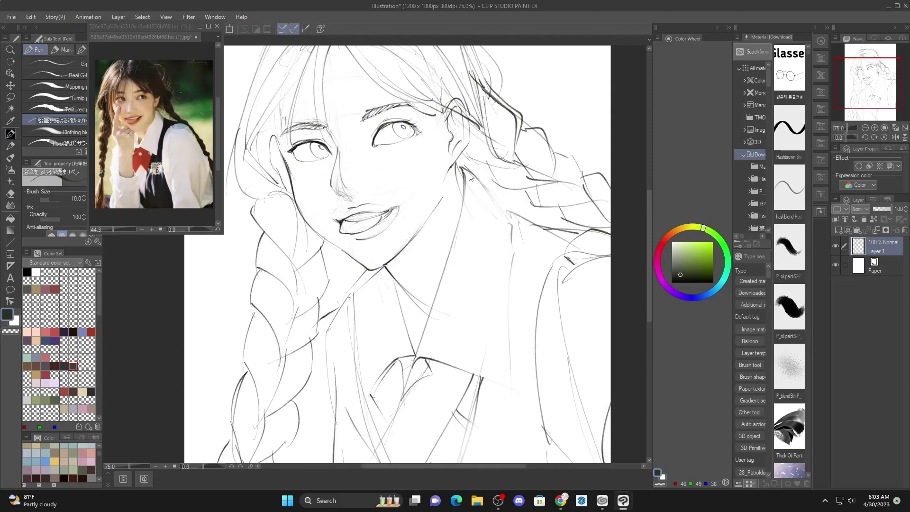
key(ctrl+z)
mouse_move(464, 167)
mouse_down()
mouse_move(417, 357)
mouse_move(520, 224)
mouse_up()
scroll(519, 224, down, 3)
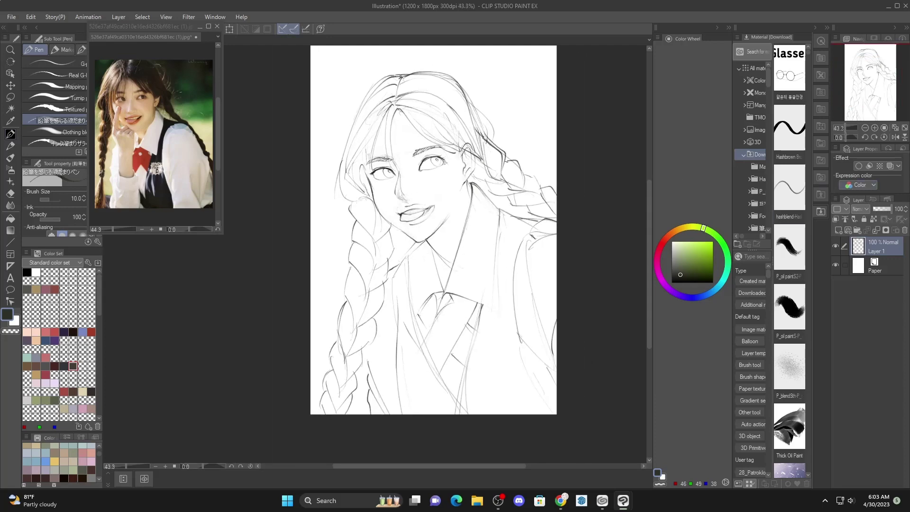
Darken the hair's outer contour over the crown and down both sides of the head, redoing one stroke.
mouse_move(401, 76)
mouse_down()
mouse_move(358, 106)
mouse_move(340, 182)
mouse_up()
mouse_move(405, 76)
mouse_down()
mouse_move(460, 78)
mouse_move(484, 134)
mouse_up()
key(ctrl+z)
drag(403, 73, 484, 143)
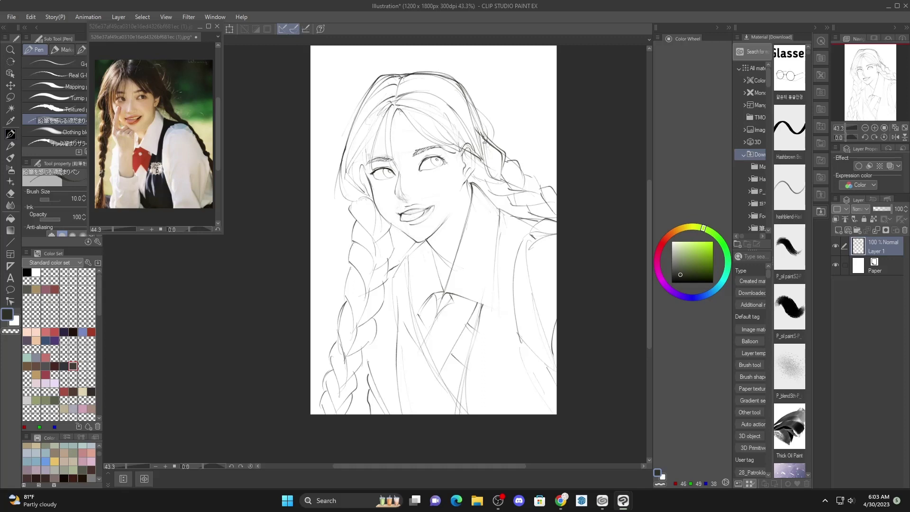
drag(470, 99, 493, 176)
drag(464, 89, 492, 153)
drag(482, 110, 494, 145)
Draw a loose lock falling past the left eye to the cheek, redoing the first attempt.
mouse_move(347, 172)
mouse_down()
mouse_move(353, 209)
mouse_move(380, 205)
mouse_move(362, 164)
mouse_up()
drag(373, 134, 396, 212)
key(ctrl+z)
key(ctrl+z)
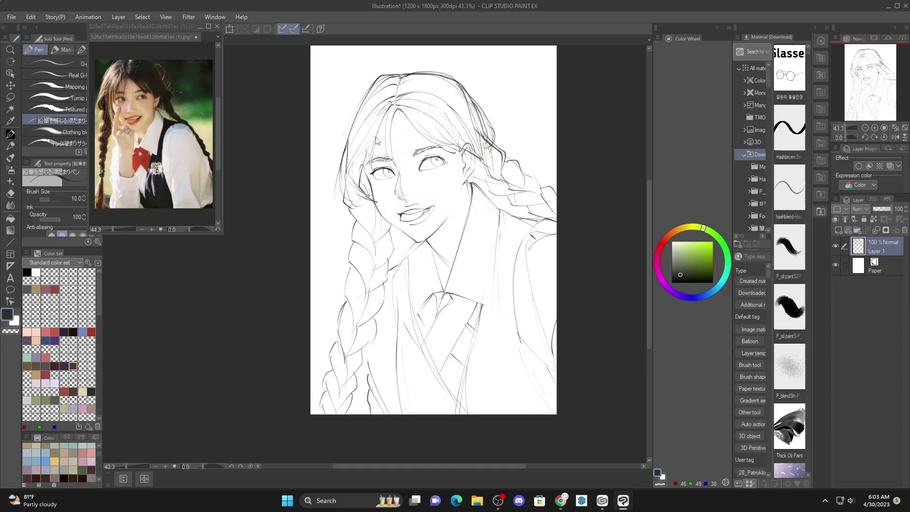
mouse_move(376, 133)
mouse_down()
mouse_move(393, 223)
mouse_move(367, 220)
mouse_move(388, 226)
mouse_up()
Add bangs strands right of the parting and a short lock by the right ear, undoing the first attempt.
drag(440, 130, 452, 208)
drag(451, 209, 459, 163)
key(ctrl+z)
key(ctrl+z)
drag(399, 108, 426, 156)
mouse_move(403, 116)
mouse_down()
mouse_move(438, 149)
mouse_move(497, 166)
mouse_move(501, 184)
mouse_move(466, 205)
mouse_up()
drag(484, 163, 478, 188)
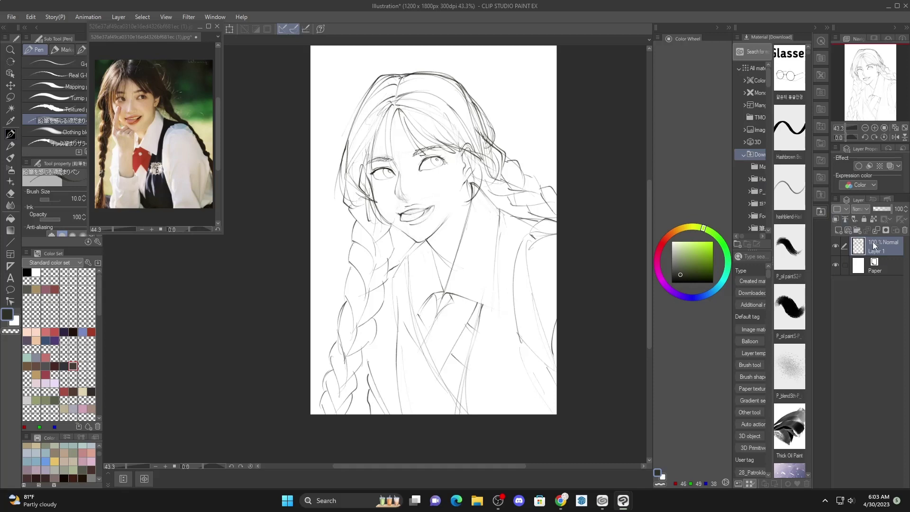
Add a new layer above the sketch, lower Layer 1's opacity to 41%, and make the new layer active.
click(848, 230)
scroll(533, 440, up, 2)
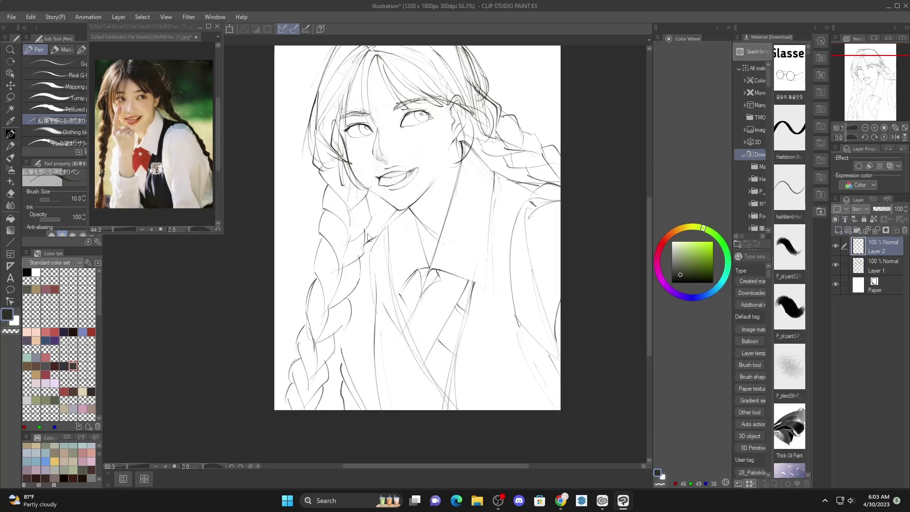
click(874, 264)
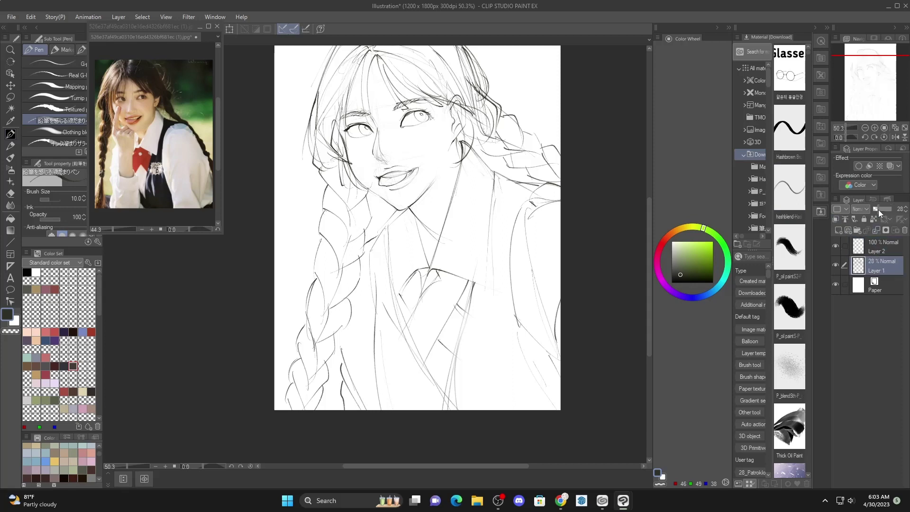
click(881, 209)
click(887, 251)
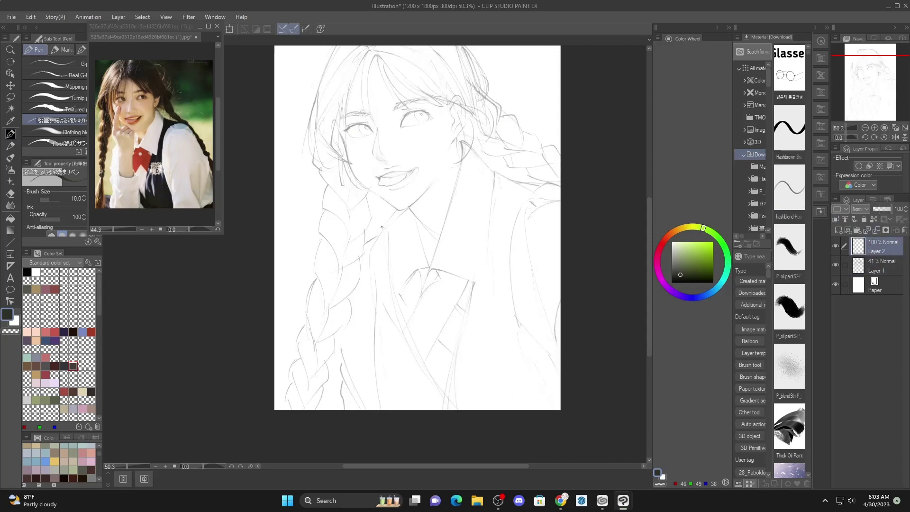
Block in the raised hand's palm below the chin and the wrist beneath it, undoing the last strokes.
mouse_move(375, 255)
mouse_down()
mouse_move(368, 222)
mouse_move(413, 224)
mouse_move(408, 276)
mouse_up()
drag(365, 232, 375, 256)
drag(415, 290, 406, 409)
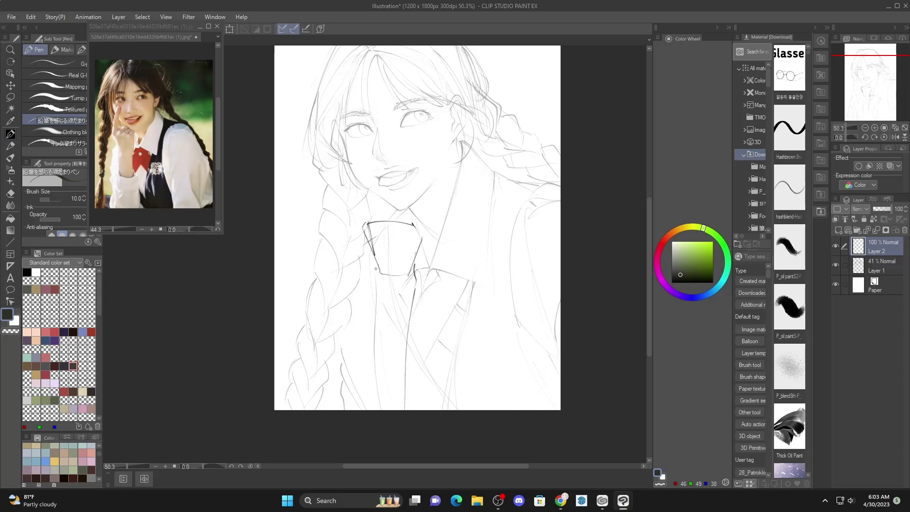
drag(374, 277, 379, 337)
drag(377, 267, 370, 410)
mouse_move(374, 287)
mouse_down()
mouse_move(404, 303)
mouse_move(368, 317)
mouse_move(421, 331)
mouse_up()
key(ctrl+z)
key(ctrl+z)
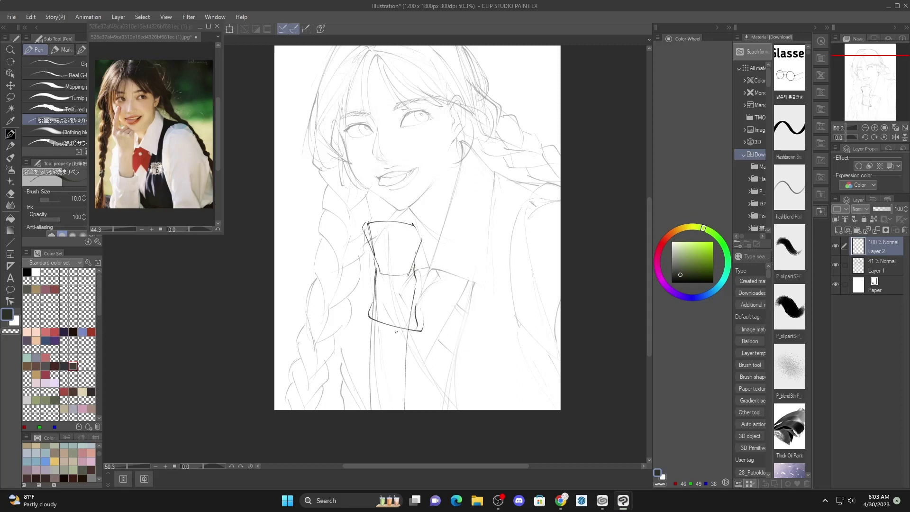
Draw the shirt cuff around the wrist with its sides and curved lower edge, redoing one stroke.
drag(366, 317, 369, 355)
drag(372, 363, 430, 359)
drag(417, 306, 432, 366)
key(ctrl+z)
drag(368, 357, 414, 366)
drag(430, 316, 437, 374)
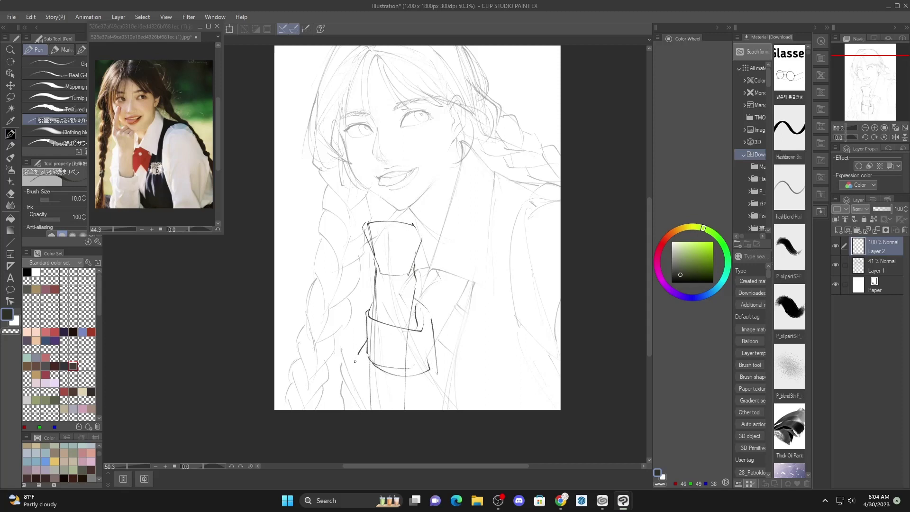
Draw both sides of the sleeve running from the cuff down to the canvas's lower edge, redoing the first stroke.
drag(355, 362, 355, 411)
key(ctrl+z)
drag(366, 333, 358, 411)
drag(359, 361, 350, 410)
mouse_move(436, 342)
mouse_down()
mouse_move(432, 371)
mouse_move(446, 396)
mouse_move(423, 410)
mouse_up()
scroll(375, 199, up, 2)
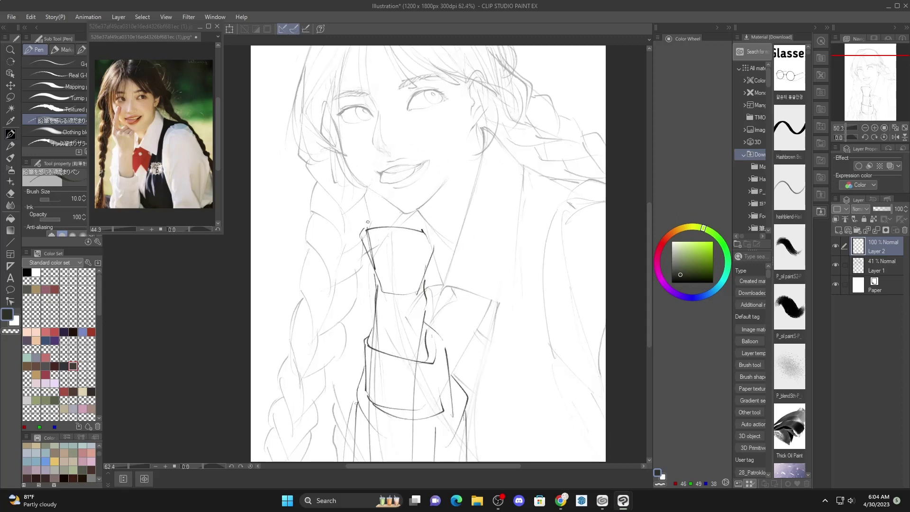
Draw the fingers' outer guide line above the palm and curved guides below the mouth and under the nose, redoing both curves.
drag(365, 231, 355, 170)
drag(358, 216, 357, 228)
mouse_move(362, 170)
mouse_down()
mouse_move(357, 227)
mouse_move(448, 190)
mouse_up()
key(ctrl+z)
drag(356, 186, 456, 199)
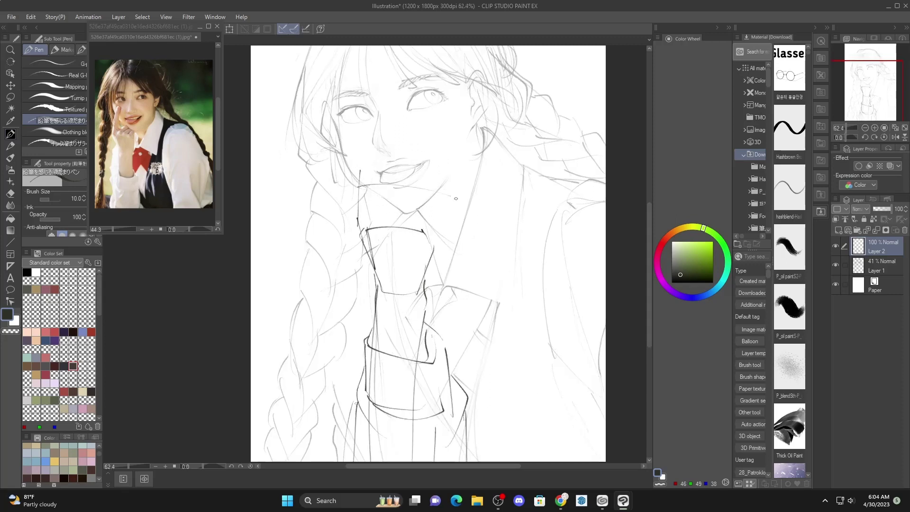
drag(360, 149, 421, 156)
key(ctrl+z)
drag(360, 146, 424, 156)
mouse_move(364, 225)
mouse_down()
mouse_move(415, 208)
mouse_move(445, 211)
mouse_move(422, 234)
mouse_move(439, 242)
mouse_move(426, 274)
mouse_move(426, 355)
mouse_up()
key(ctrl+z)
key(ctrl+z)
key(ctrl+z)
Darken the wrist's inner edge and sketch the knuckle line and folded-finger guides above the palm.
drag(425, 279, 427, 309)
drag(427, 311, 428, 355)
mouse_move(393, 215)
mouse_down()
mouse_move(383, 251)
mouse_move(406, 259)
mouse_move(447, 226)
mouse_up()
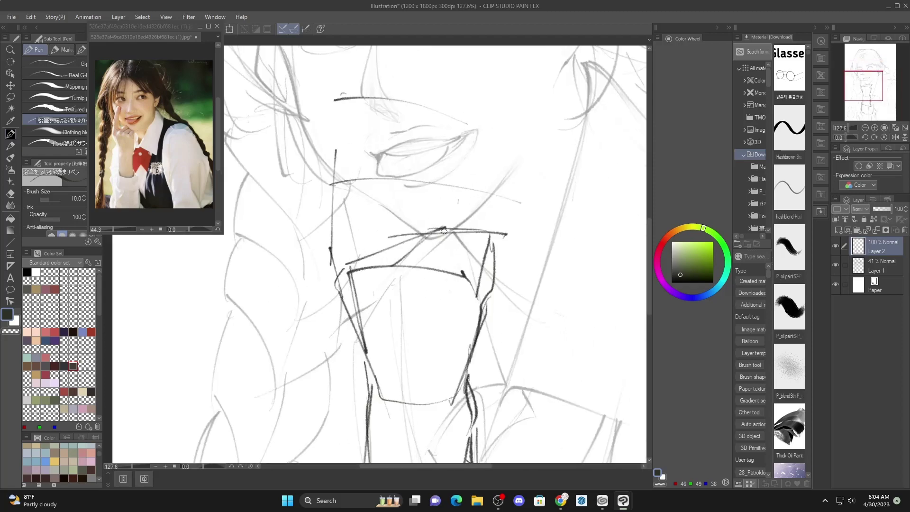
drag(434, 268, 467, 228)
drag(367, 247, 400, 268)
drag(400, 234, 406, 287)
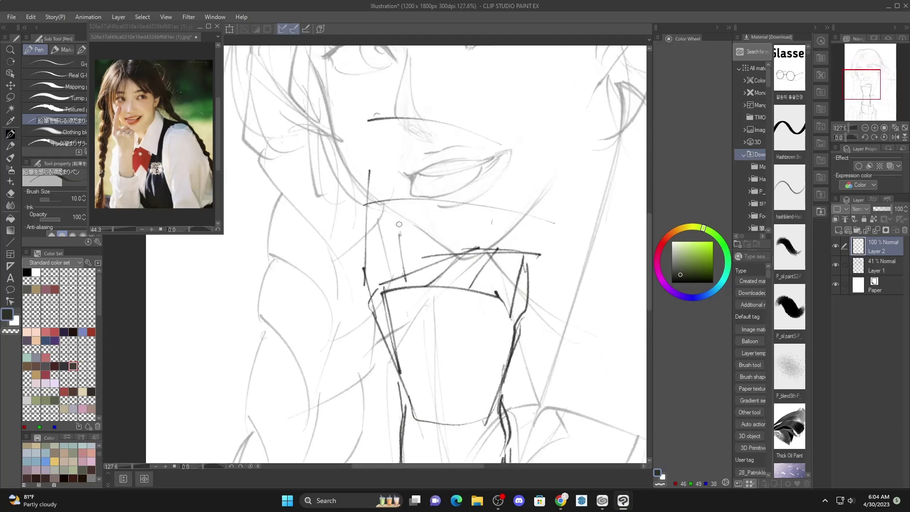
Block in the raised index finger from the palm up the cheek toward the eye, undoing and redoing misplaced strokes.
mouse_move(401, 203)
mouse_down()
mouse_move(404, 281)
mouse_move(401, 225)
mouse_up()
key(ctrl+z)
drag(394, 184, 388, 207)
key(ctrl+z)
key(ctrl+z)
mouse_move(421, 291)
mouse_down()
mouse_move(406, 291)
mouse_move(393, 214)
mouse_up()
mouse_move(392, 216)
mouse_down()
mouse_move(398, 283)
mouse_move(420, 309)
mouse_up()
mouse_move(410, 305)
mouse_down()
mouse_move(462, 271)
mouse_move(430, 278)
mouse_move(479, 271)
mouse_move(517, 280)
mouse_up()
key(ctrl+z)
mouse_move(376, 209)
mouse_down()
mouse_move(381, 265)
mouse_move(378, 206)
mouse_up()
key(ctrl+z)
mouse_move(364, 276)
mouse_down()
mouse_move(365, 284)
mouse_move(381, 179)
mouse_move(400, 185)
mouse_move(396, 273)
mouse_up()
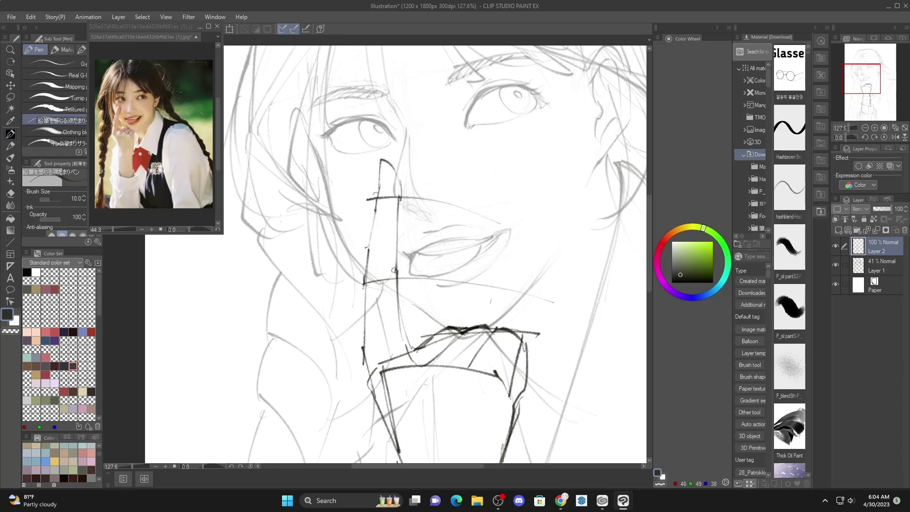
Connect the index finger's base to the knuckles and darken the finger's outer edge.
key(ctrl+0)
drag(419, 162, 419, 166)
scroll(392, 237, up, 5)
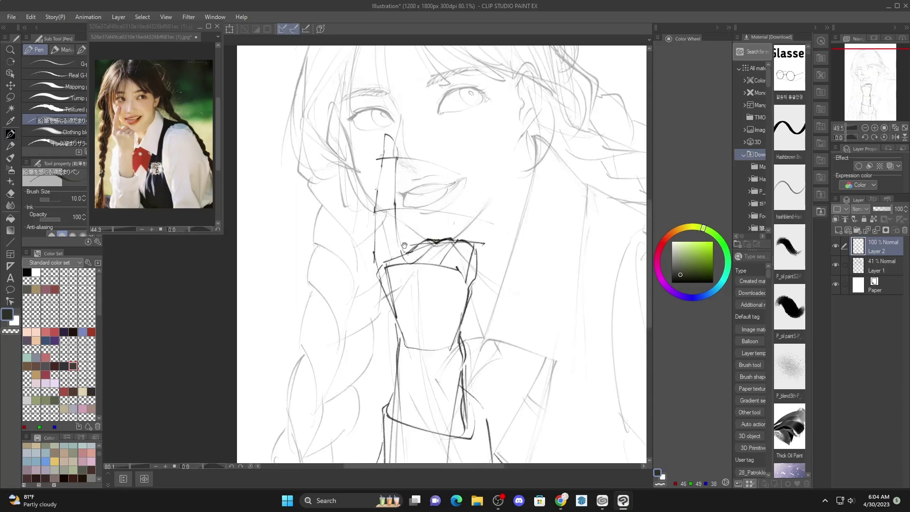
mouse_move(416, 249)
mouse_down()
mouse_move(391, 265)
mouse_move(394, 279)
mouse_up()
drag(392, 269, 403, 257)
drag(378, 207, 374, 272)
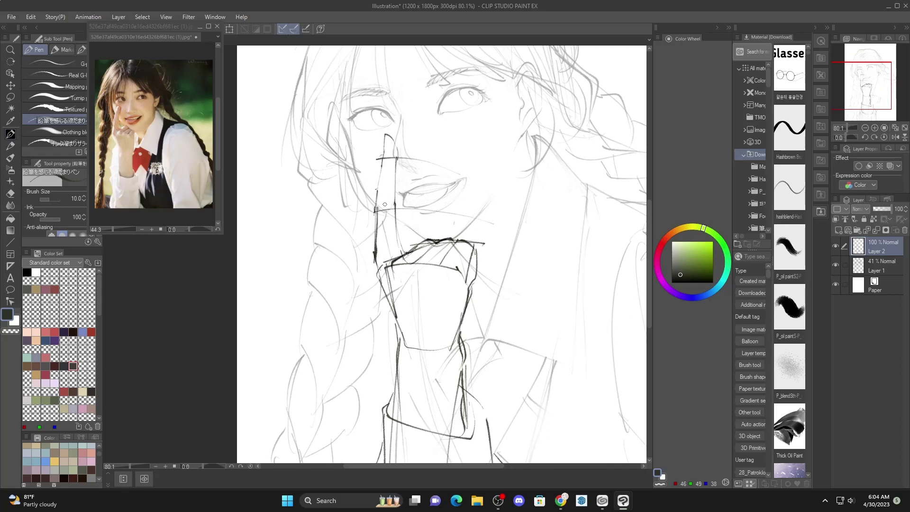
Refine the index finger's tip and inner edge and the first knuckle's peak, undoing the stray strokes.
mouse_move(379, 185)
mouse_down()
mouse_move(385, 151)
mouse_move(401, 154)
mouse_move(393, 203)
mouse_up()
mouse_move(396, 171)
mouse_down()
mouse_move(396, 253)
mouse_move(425, 237)
mouse_up()
key(ctrl+z)
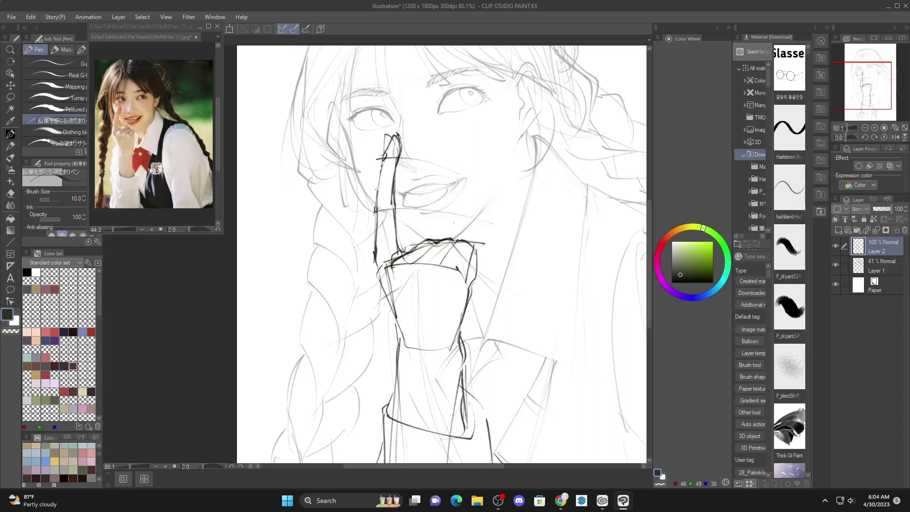
mouse_move(392, 262)
mouse_down()
mouse_move(422, 230)
mouse_move(436, 242)
mouse_move(424, 229)
mouse_up()
mouse_move(411, 271)
mouse_down()
mouse_move(407, 296)
mouse_move(384, 305)
mouse_move(395, 336)
mouse_up()
key(ctrl+z)
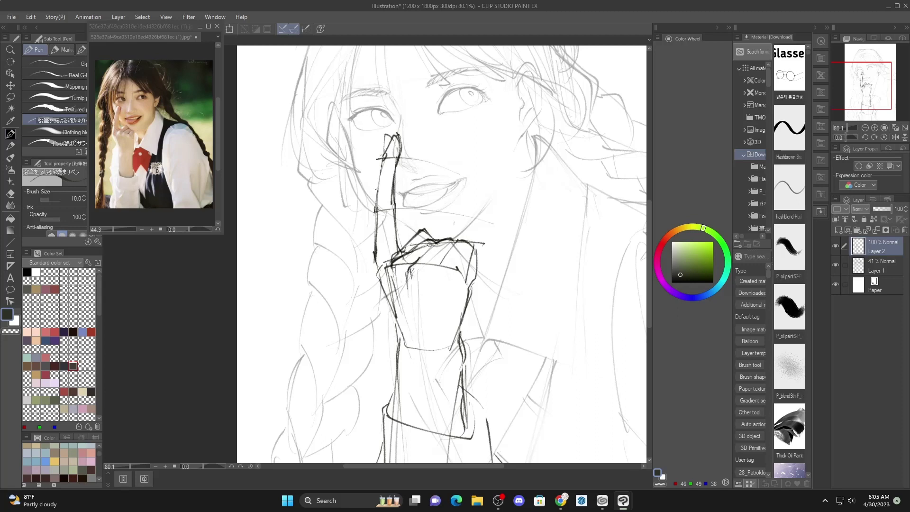
Fade the rough hand lines with the eraser and redraw the index finger's outline from base to tip.
key(e)
mouse_move(412, 263)
mouse_down()
mouse_move(409, 110)
mouse_move(414, 283)
mouse_move(383, 280)
mouse_up()
key(p)
drag(375, 249, 382, 280)
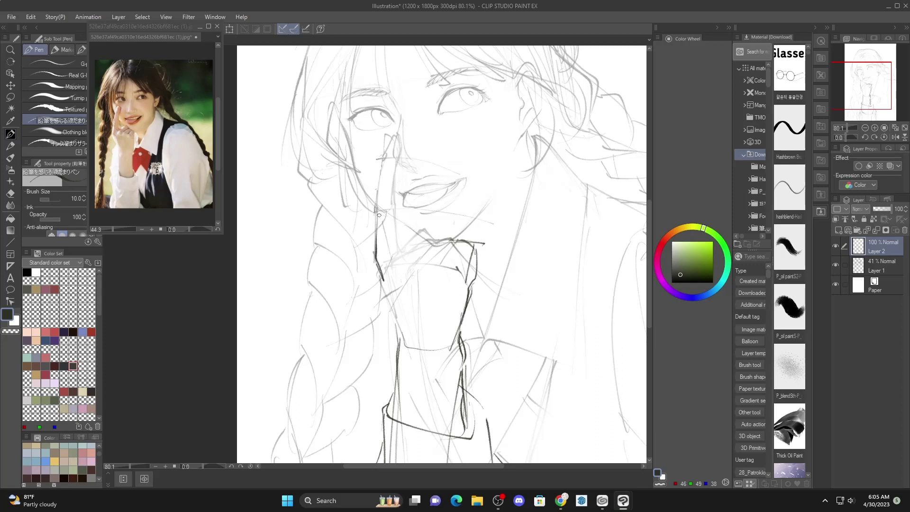
drag(379, 216, 383, 170)
key(ctrl+z)
key(ctrl+z)
drag(398, 173, 394, 207)
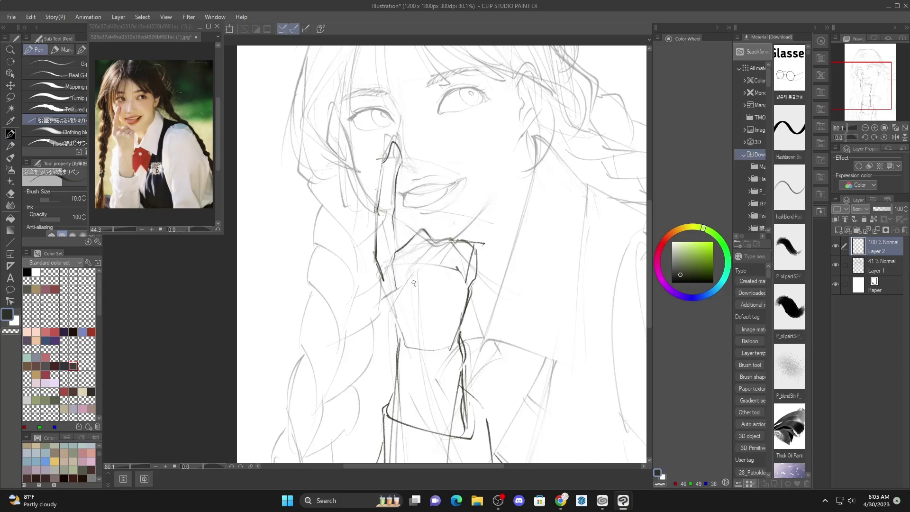
key(ctrl+z)
Draw the folded fingers' rounded knuckles and extend the hand's outer edge from the index finger toward the wrist.
mouse_move(415, 286)
mouse_down()
mouse_move(432, 241)
mouse_move(469, 338)
mouse_up()
key(ctrl+z)
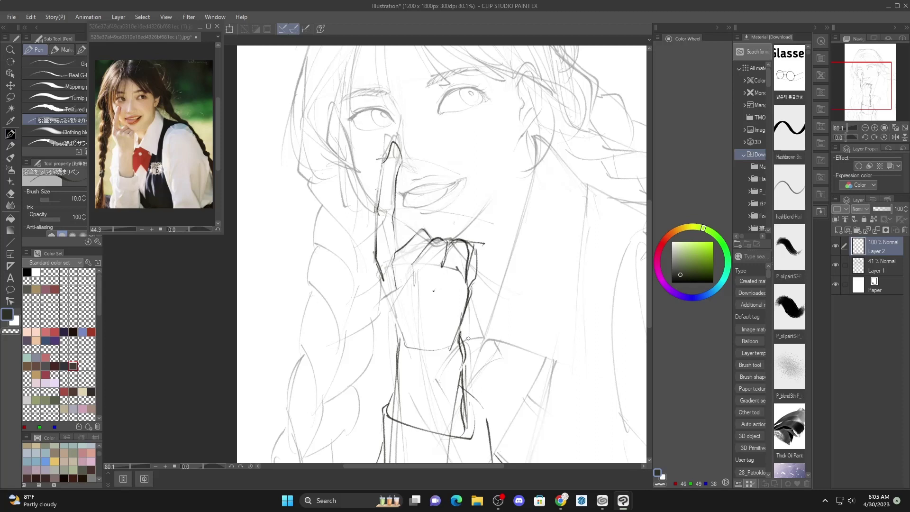
drag(466, 259, 470, 231)
drag(385, 246, 397, 310)
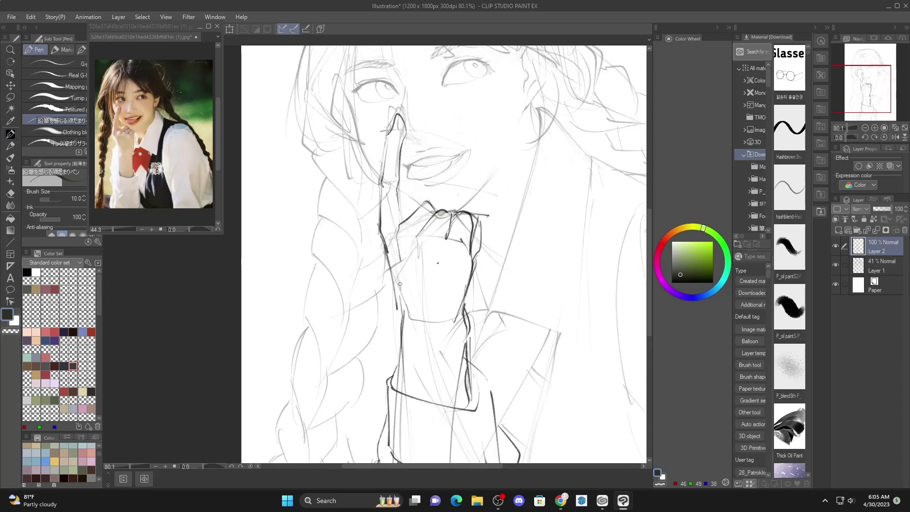
drag(397, 265, 412, 323)
Soften the rough lines beside the folded fingers with the eraser and redraw the little-finger side of the hand.
key(e)
drag(490, 234, 497, 254)
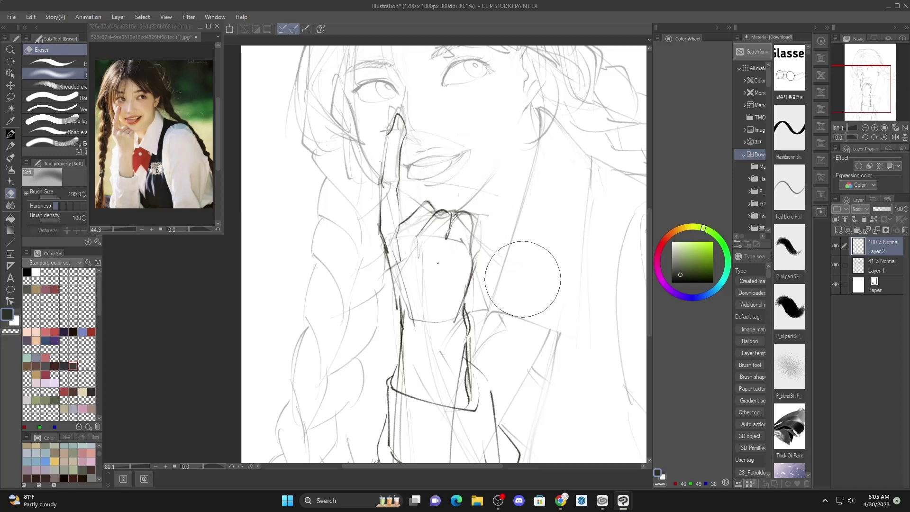
key(p)
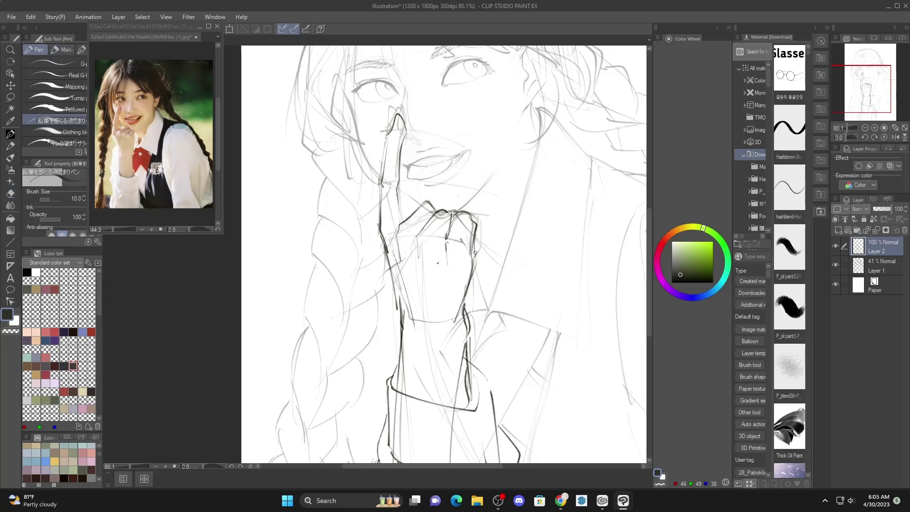
drag(476, 253, 469, 352)
key(ctrl+z)
key(ctrl+z)
drag(473, 242, 472, 394)
Erase the old palm bottom and inner wrist lines, and undo the last trial pen strokes.
key(e)
mouse_move(455, 301)
mouse_down()
mouse_move(460, 354)
mouse_move(433, 325)
mouse_move(452, 333)
mouse_move(439, 287)
mouse_move(470, 332)
mouse_move(469, 322)
mouse_move(471, 402)
mouse_up()
key(p)
key(ctrl+z)
key(ctrl+z)
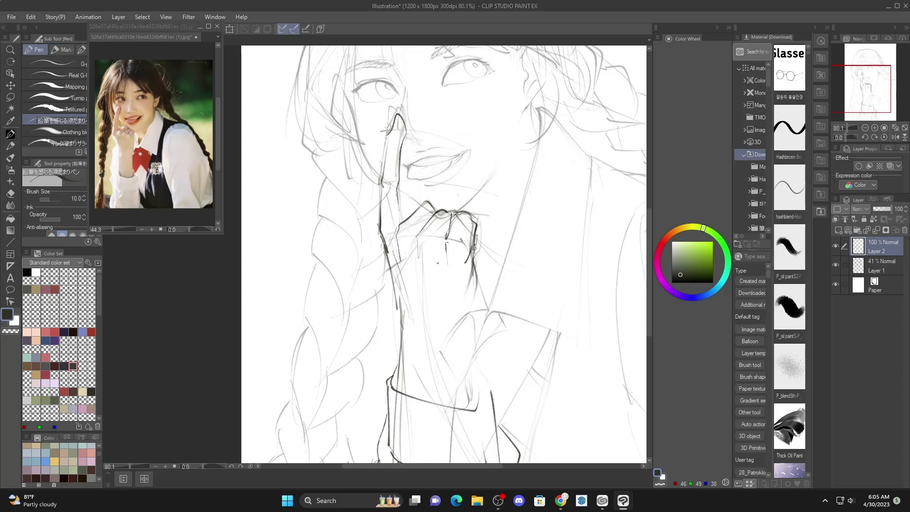
Redraw both sides of the lower hand and wrist, and add a curved line across the wrist above the cuff.
drag(474, 247, 479, 365)
key(ctrl+z)
mouse_move(476, 264)
mouse_down()
mouse_move(484, 300)
mouse_move(467, 348)
mouse_up()
drag(393, 282, 398, 390)
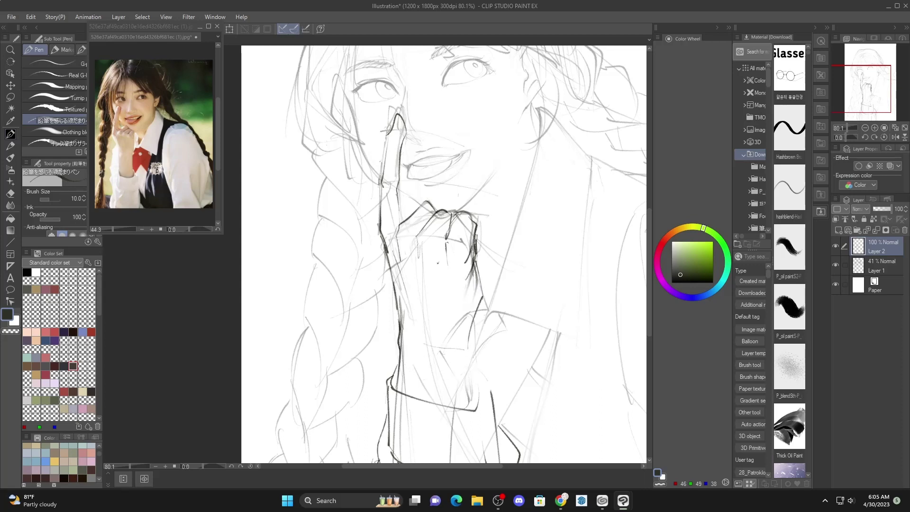
drag(403, 350, 469, 353)
drag(399, 266, 420, 324)
Lasso the index finger, then rotate and reposition it slightly with a transformation.
key(m)
mouse_move(413, 173)
mouse_down()
mouse_move(349, 209)
mouse_move(416, 156)
mouse_up()
key(ctrl+t)
drag(300, 69, 310, 60)
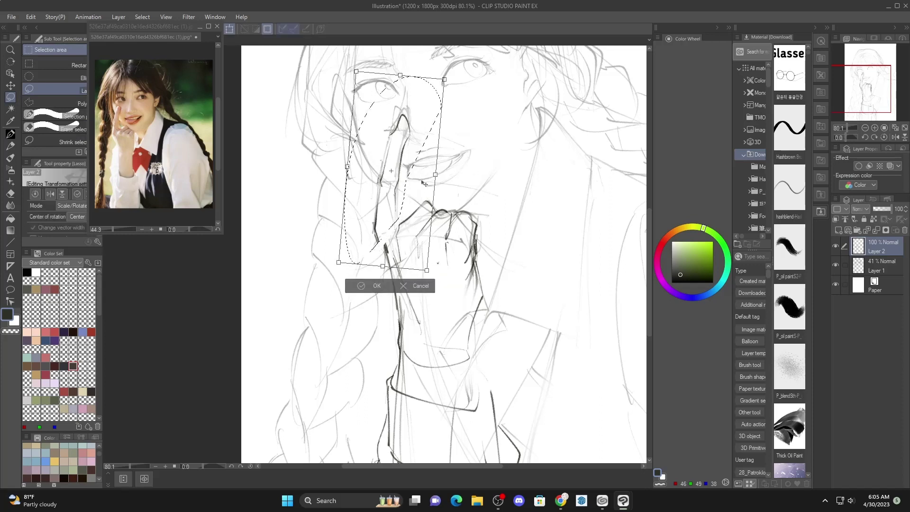
drag(420, 183, 421, 183)
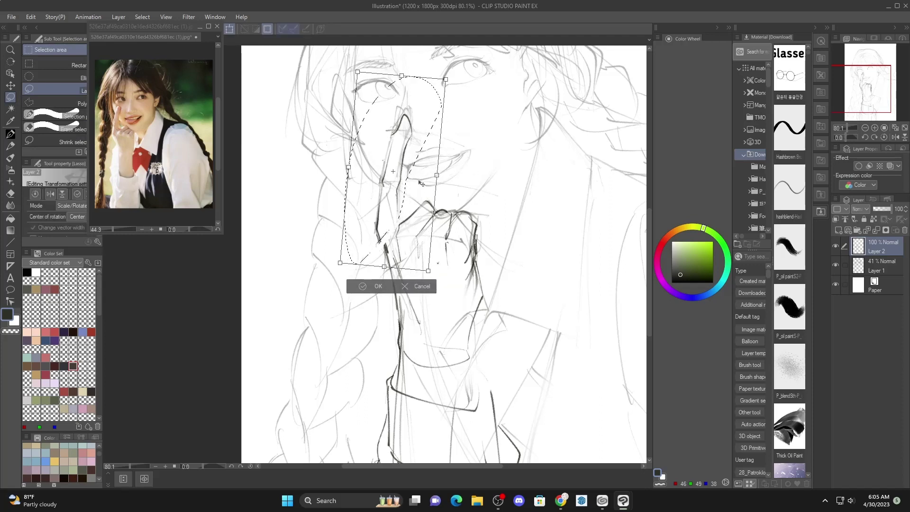
click(372, 286)
Add separating lines to the folded fingers and rework the wrist and cuff opening, undoing stray strokes.
key(p)
drag(378, 239, 401, 362)
key(ctrl+z)
scroll(512, 191, down, 5)
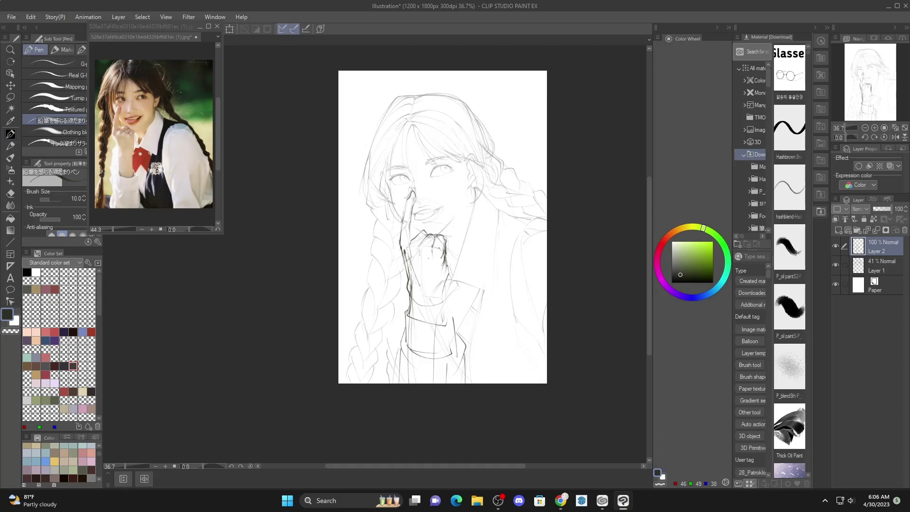
scroll(451, 256, up, 2)
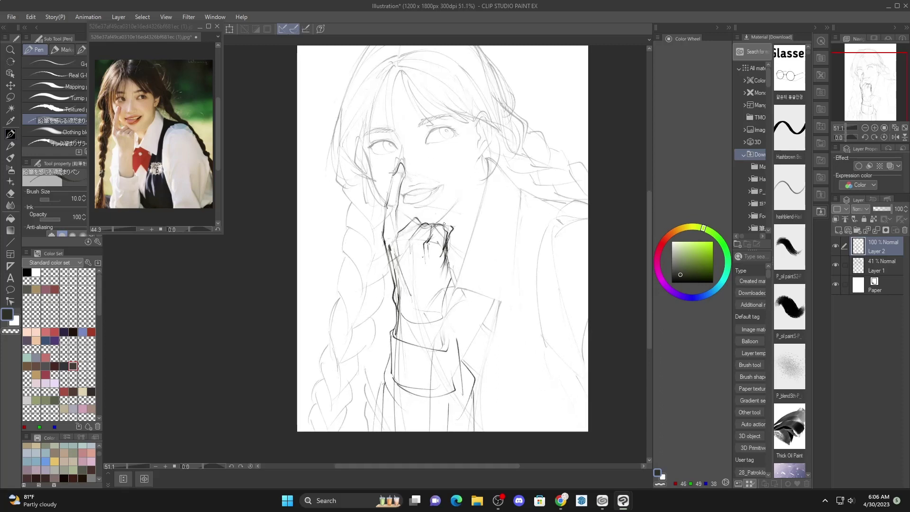
drag(438, 233, 447, 229)
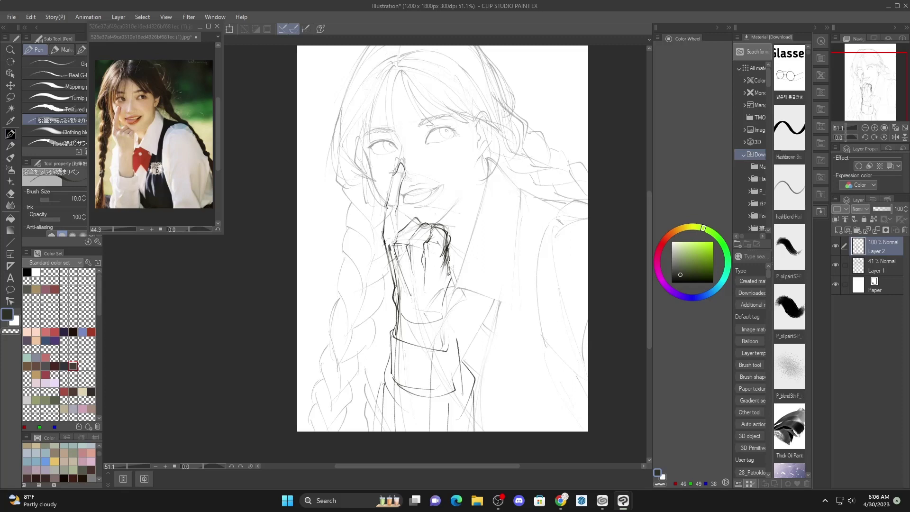
drag(451, 275, 444, 320)
key(ctrl+z)
drag(462, 334, 461, 347)
Rotate the whole hand-and-sleeve sketch slightly counterclockwise and shift it toward the outer cheek.
click(230, 28)
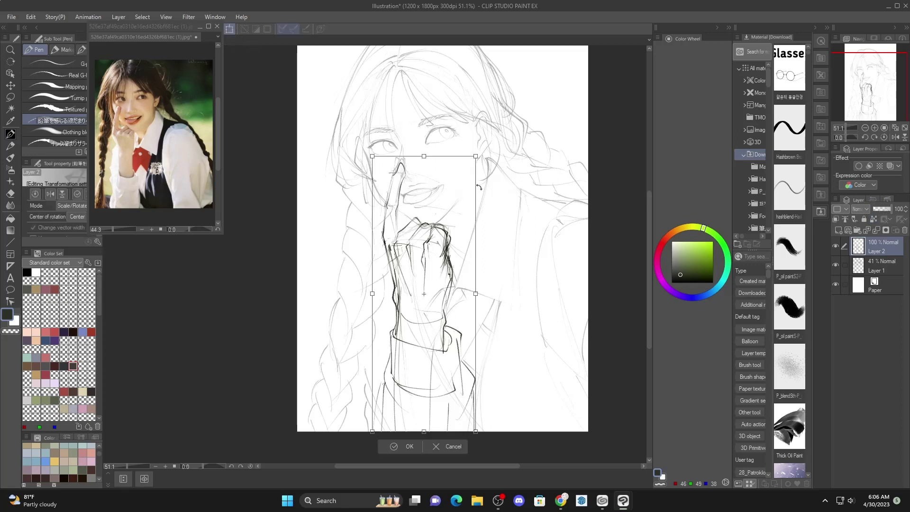
drag(470, 164, 461, 160)
drag(509, 210, 505, 204)
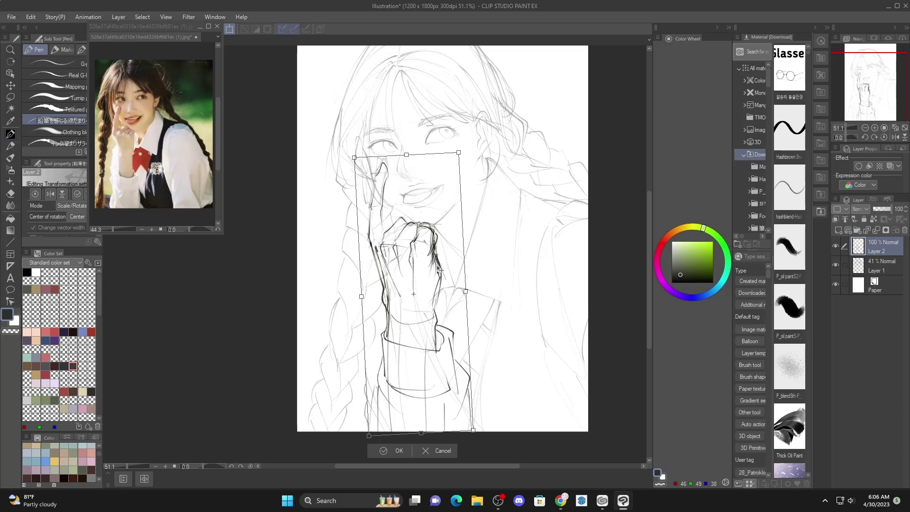
click(394, 450)
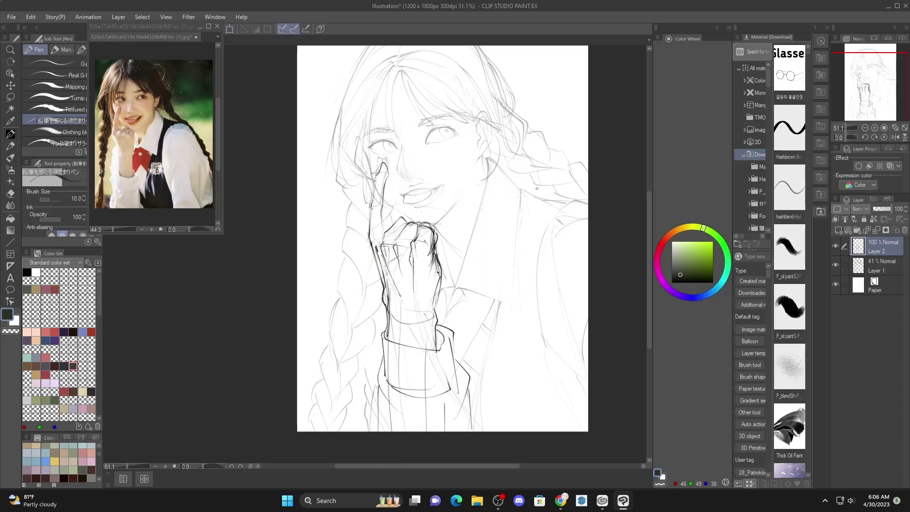
Set Layer 1 to 100% opacity and erase its lines inside the hand, cuff and sleeve with a 31.7 soft eraser.
click(881, 268)
drag(883, 209, 907, 210)
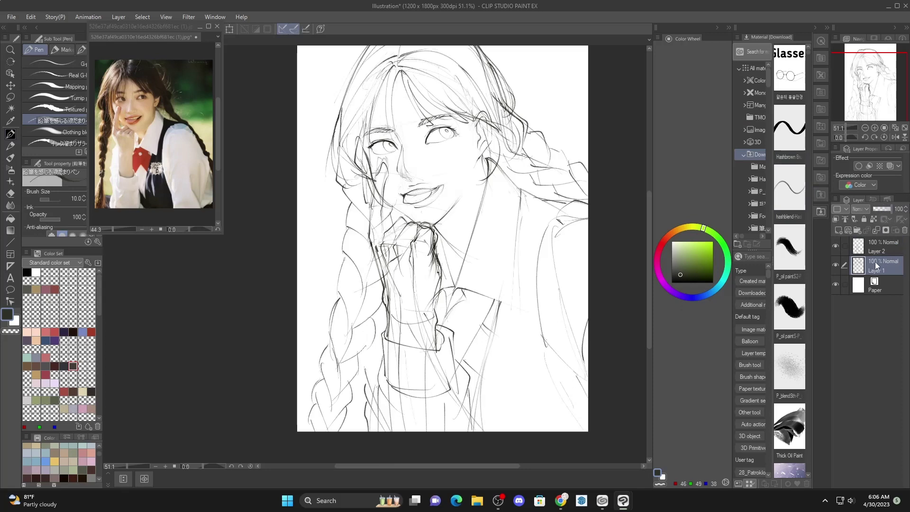
key(e)
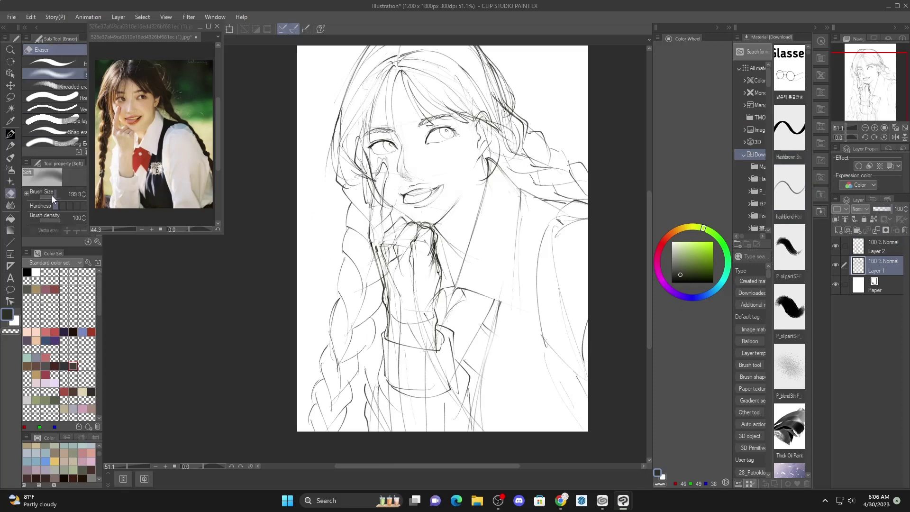
drag(379, 184, 380, 194)
mouse_move(395, 259)
mouse_down()
mouse_move(427, 233)
mouse_move(420, 303)
mouse_move(412, 297)
mouse_move(429, 357)
mouse_up()
drag(429, 316, 439, 282)
mouse_move(433, 363)
mouse_down()
mouse_move(452, 393)
mouse_move(451, 356)
mouse_up()
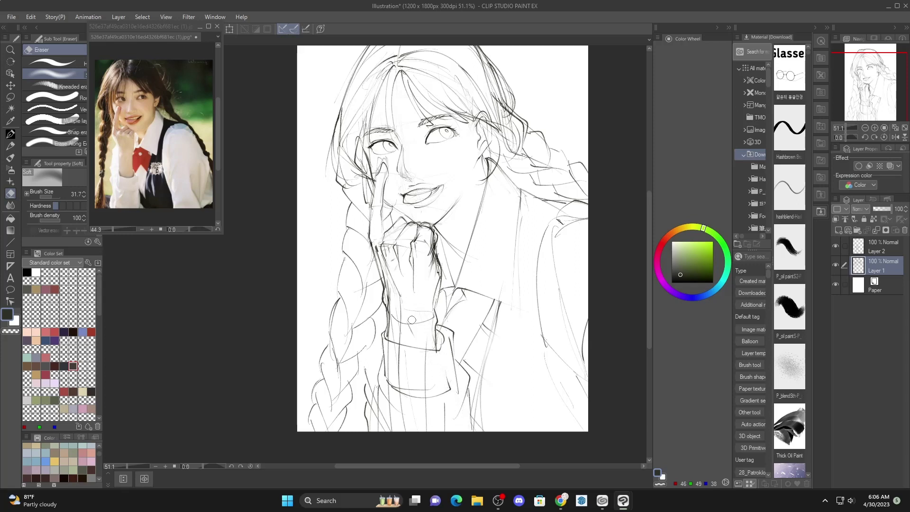
mouse_move(412, 320)
mouse_down()
mouse_move(395, 365)
mouse_move(398, 274)
mouse_move(380, 241)
mouse_move(405, 441)
mouse_move(415, 434)
mouse_move(378, 427)
mouse_up()
Erase leftover construction lines in the finger, hand and sleeve on Layer 2.
click(887, 249)
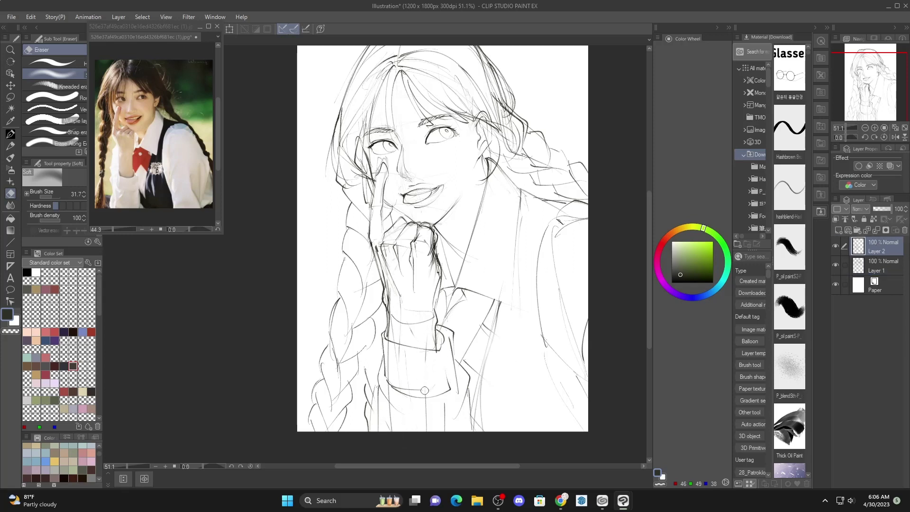
drag(427, 404, 432, 438)
drag(385, 272, 382, 245)
drag(382, 208, 382, 244)
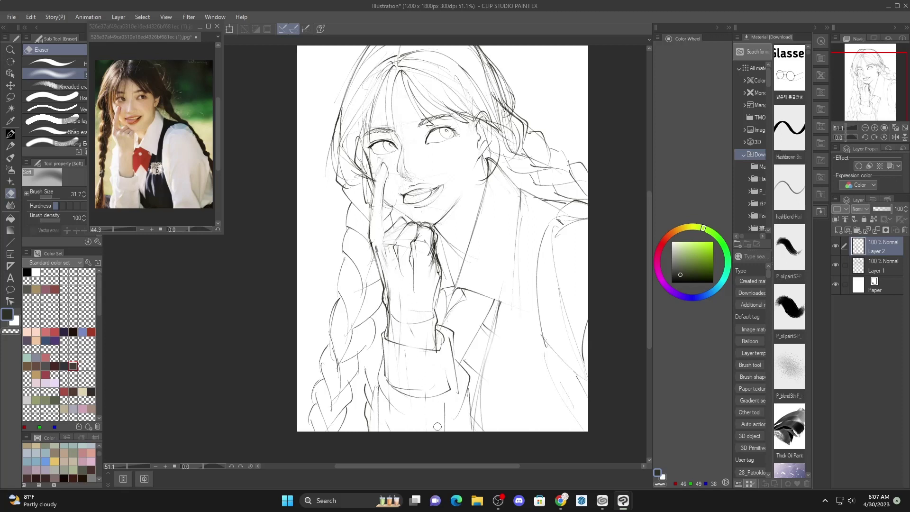
drag(445, 403, 444, 459)
Merge the hand sketch on Layer 2 down into Layer 1 and return to the pen.
scroll(500, 274, down, 3)
scroll(500, 280, up, 4)
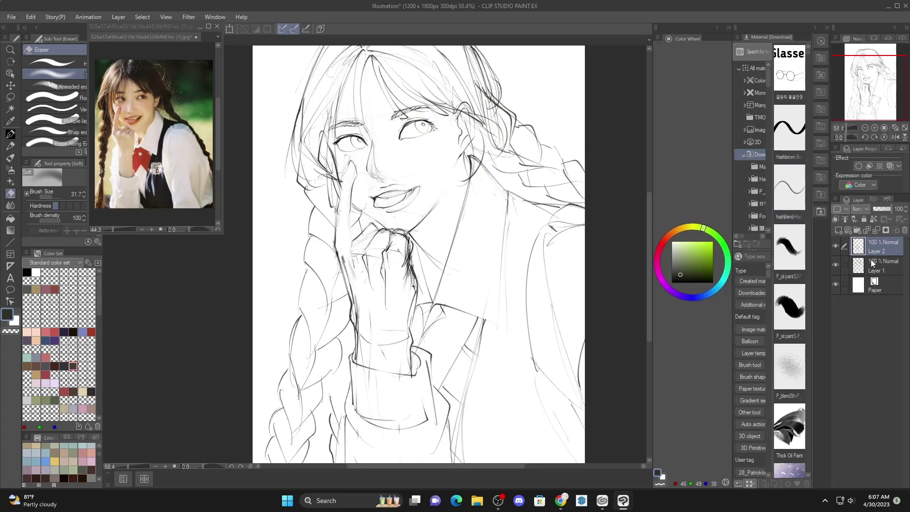
key(ctrl+e)
key(p)
Fill the pupil and hatch the iris of the eye above the raised finger.
scroll(318, 169, up, 5)
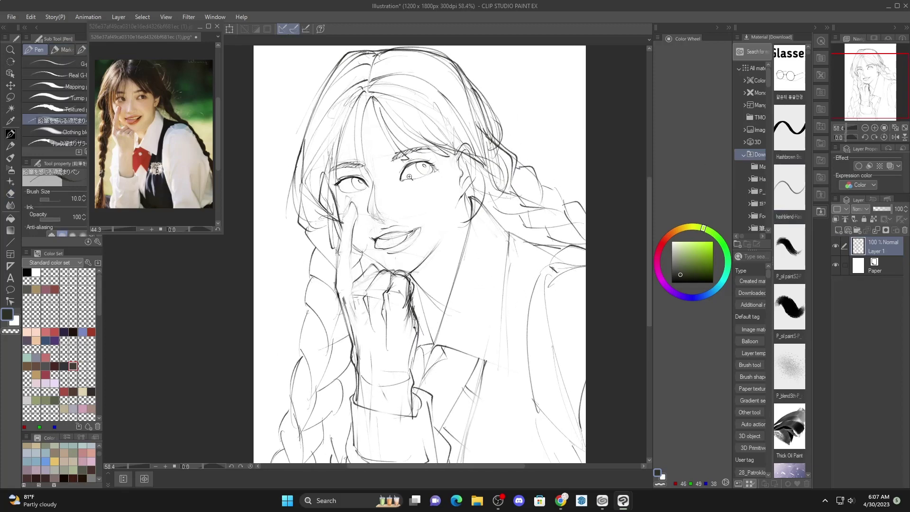
scroll(318, 169, up, 6)
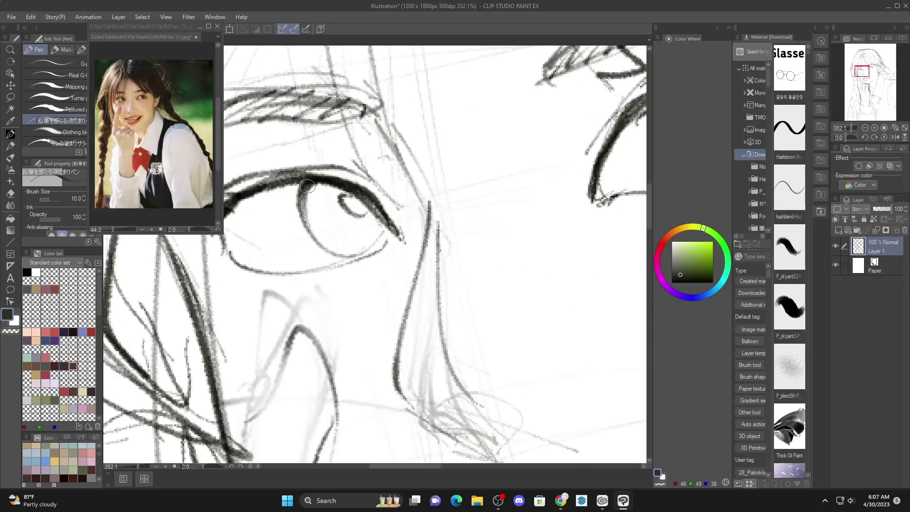
drag(311, 189, 331, 246)
drag(315, 186, 340, 250)
mouse_move(354, 202)
mouse_down()
mouse_move(360, 213)
mouse_move(348, 194)
mouse_move(357, 215)
mouse_up()
mouse_move(364, 213)
mouse_down()
mouse_move(300, 249)
mouse_move(209, 266)
mouse_up()
mouse_move(586, 155)
mouse_down()
mouse_move(591, 173)
mouse_move(595, 161)
mouse_move(586, 157)
mouse_up()
drag(335, 245, 473, 197)
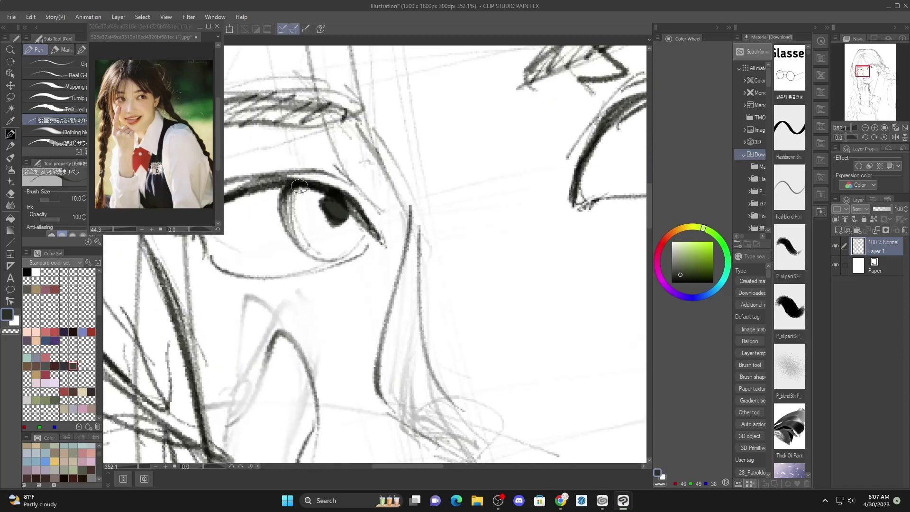
drag(299, 187, 305, 243)
drag(304, 191, 318, 252)
mouse_move(314, 210)
mouse_down()
mouse_move(308, 223)
mouse_move(327, 209)
mouse_move(338, 260)
mouse_up()
mouse_move(342, 227)
mouse_down()
mouse_move(351, 251)
mouse_move(368, 248)
mouse_up()
Hatch the iris of the other eye with vertical strokes and darken its pupil.
mouse_move(470, 144)
mouse_down()
mouse_move(391, 193)
mouse_move(175, 291)
mouse_up()
mouse_move(370, 239)
mouse_down()
mouse_move(399, 299)
mouse_move(392, 258)
mouse_move(406, 285)
mouse_move(429, 285)
mouse_move(450, 305)
mouse_up()
drag(448, 258, 463, 303)
mouse_move(463, 269)
mouse_down()
mouse_move(469, 296)
mouse_move(457, 308)
mouse_up()
drag(422, 275, 441, 311)
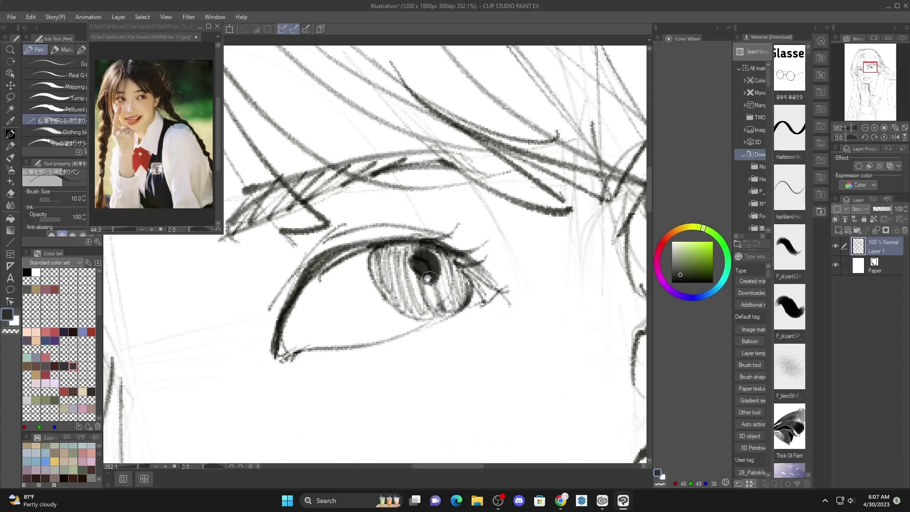
Rework the upper lid and iris shading of the eye farther from the hand, undoing the first strokes.
mouse_move(283, 306)
mouse_down()
mouse_move(332, 258)
mouse_move(324, 310)
mouse_move(407, 196)
mouse_up()
drag(348, 240, 439, 188)
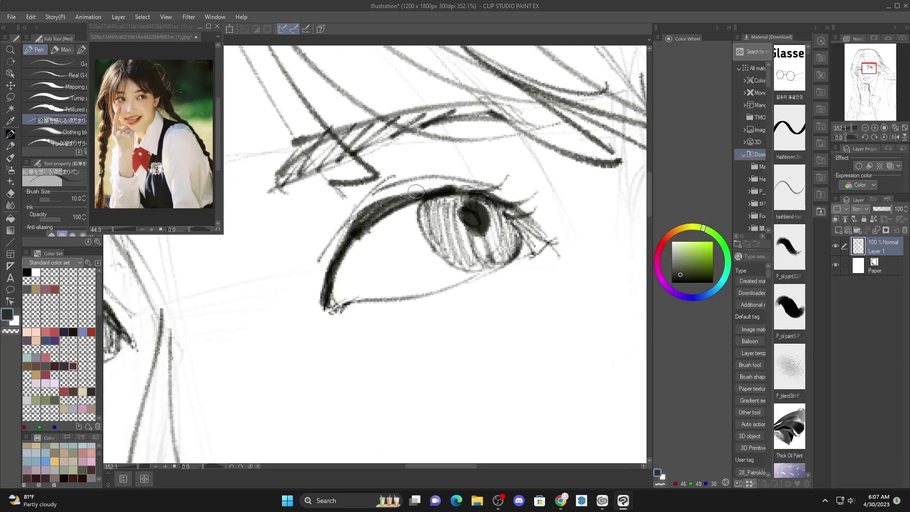
mouse_move(363, 222)
mouse_down()
mouse_move(486, 185)
mouse_move(362, 231)
mouse_move(371, 223)
mouse_move(347, 249)
mouse_move(439, 194)
mouse_move(460, 192)
mouse_move(341, 255)
mouse_up()
key(ctrl+z)
key(ctrl+z)
key(ctrl+z)
key(ctrl+z)
mouse_move(416, 200)
mouse_down()
mouse_move(356, 228)
mouse_move(446, 196)
mouse_move(534, 236)
mouse_up()
mouse_move(488, 202)
mouse_down()
mouse_move(545, 230)
mouse_move(516, 254)
mouse_up()
drag(521, 248, 498, 263)
mouse_move(514, 225)
mouse_down()
mouse_move(453, 223)
mouse_move(499, 219)
mouse_up()
drag(534, 262, 485, 257)
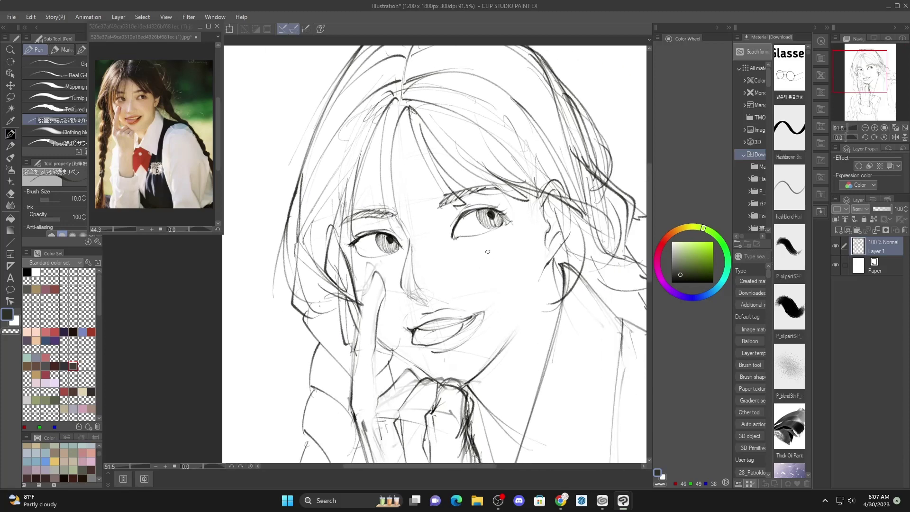
Darken the outer corner and lower lash line of the eye above the raised finger, undoing the first strokes.
drag(364, 241, 432, 209)
mouse_move(259, 261)
mouse_down()
mouse_move(196, 288)
mouse_move(165, 260)
mouse_move(269, 307)
mouse_up()
mouse_move(313, 213)
mouse_down()
mouse_move(235, 228)
mouse_move(307, 222)
mouse_move(261, 244)
mouse_move(372, 187)
mouse_up()
mouse_move(453, 169)
mouse_down()
mouse_move(372, 185)
mouse_move(533, 167)
mouse_up()
drag(398, 172, 582, 186)
scroll(383, 238, down, 6)
scroll(513, 235, up, 3)
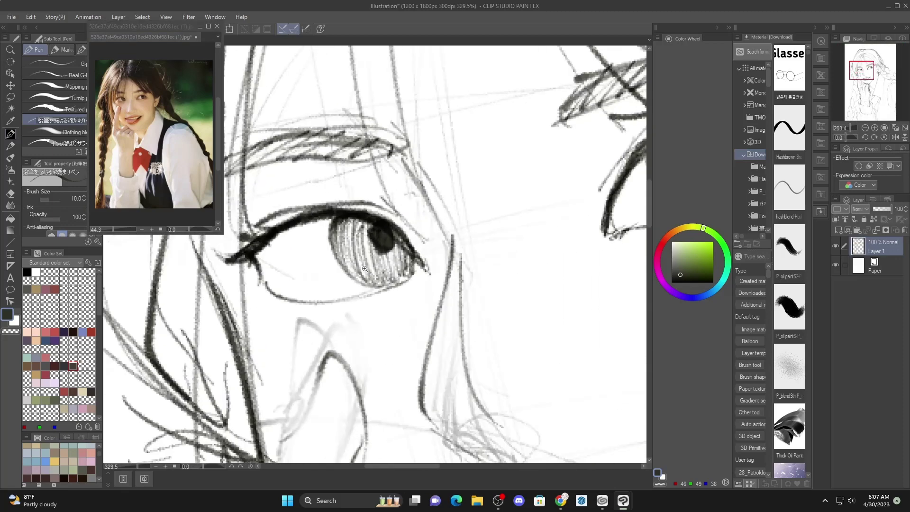
mouse_move(256, 264)
mouse_down()
mouse_move(266, 291)
mouse_move(292, 300)
mouse_move(378, 300)
mouse_up()
mouse_move(291, 299)
mouse_down()
mouse_move(277, 304)
mouse_move(311, 311)
mouse_move(268, 307)
mouse_move(294, 311)
mouse_up()
key(ctrl+z)
key(ctrl+z)
drag(314, 302, 310, 309)
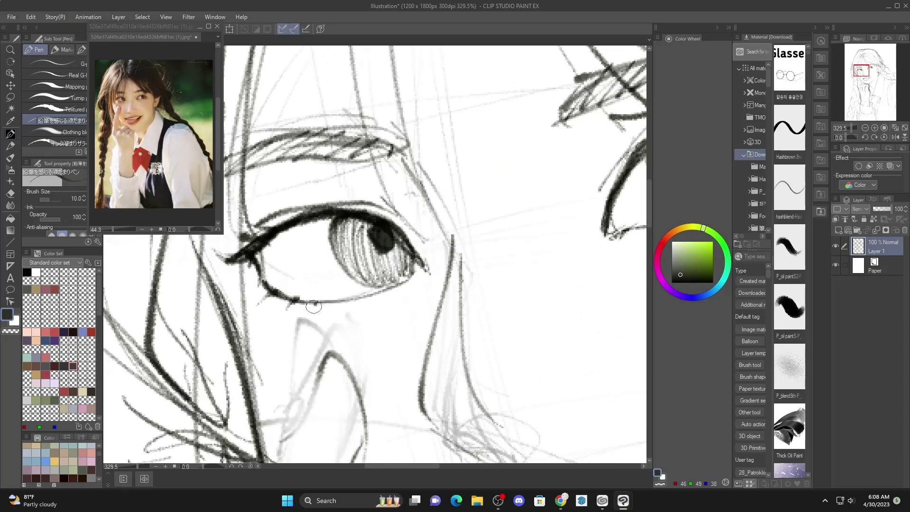
Thicken the upper lid and outer lashes of the eye farther from the hand, and trace its lower lid.
drag(525, 257, 229, 306)
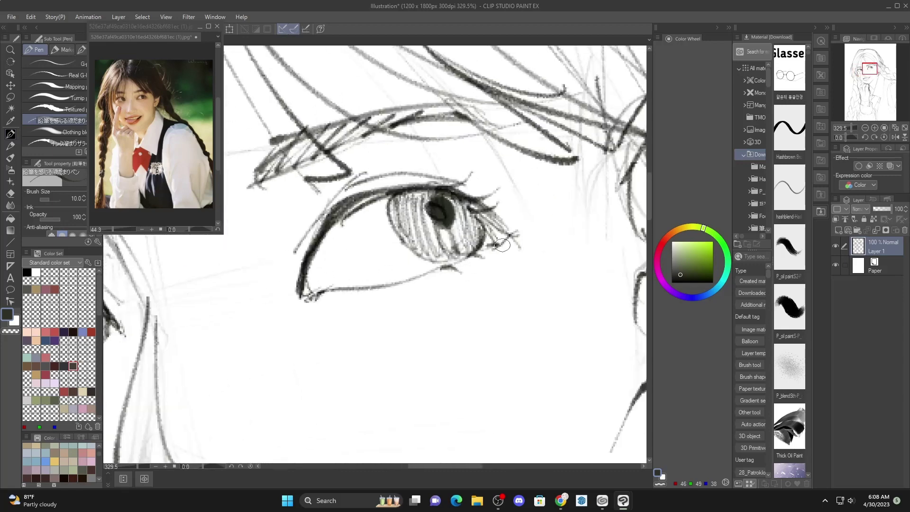
mouse_move(470, 205)
mouse_down()
mouse_move(494, 224)
mouse_move(364, 197)
mouse_move(313, 240)
mouse_up()
mouse_move(344, 211)
mouse_down()
mouse_move(456, 187)
mouse_move(327, 220)
mouse_up()
drag(327, 220, 437, 188)
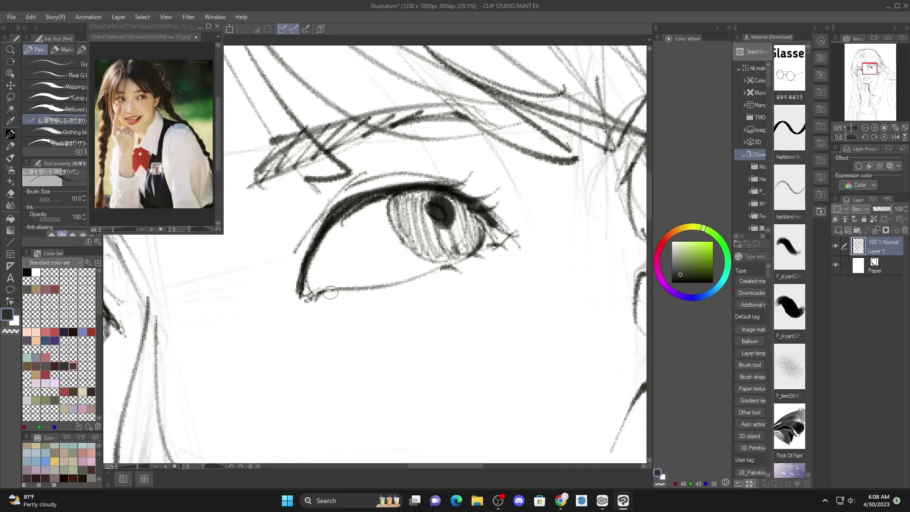
drag(317, 296, 402, 286)
Add long strands through the bangs falling from the parting toward the eyes, and undo the last stray stroke.
drag(496, 260, 381, 165)
mouse_move(381, 165)
mouse_down()
mouse_move(349, 113)
mouse_move(355, 235)
mouse_move(311, 341)
mouse_up()
drag(366, 191, 360, 345)
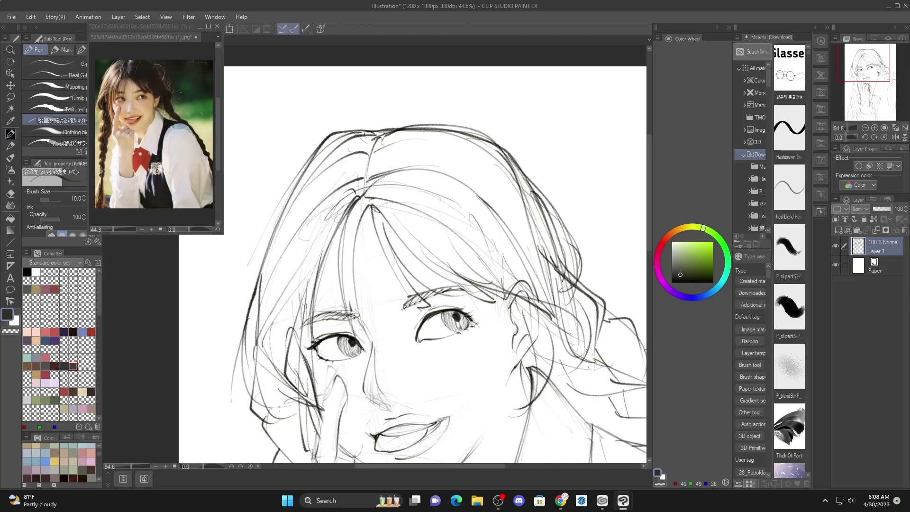
drag(353, 312, 373, 343)
drag(357, 252, 369, 337)
drag(372, 206, 352, 327)
drag(345, 220, 326, 333)
drag(336, 241, 324, 331)
drag(379, 167, 397, 120)
mouse_move(482, 261)
mouse_down()
mouse_move(458, 134)
mouse_move(427, 152)
mouse_move(414, 140)
mouse_move(396, 247)
mouse_up()
key(ctrl+z)
Outline a rounded bow shape on the chest beside the collar and retrace the vest's armhole edge.
mouse_move(418, 124)
mouse_down()
mouse_move(426, 231)
mouse_move(417, 236)
mouse_move(411, 378)
mouse_up()
scroll(417, 236, down, 3)
scroll(436, 233, up, 2)
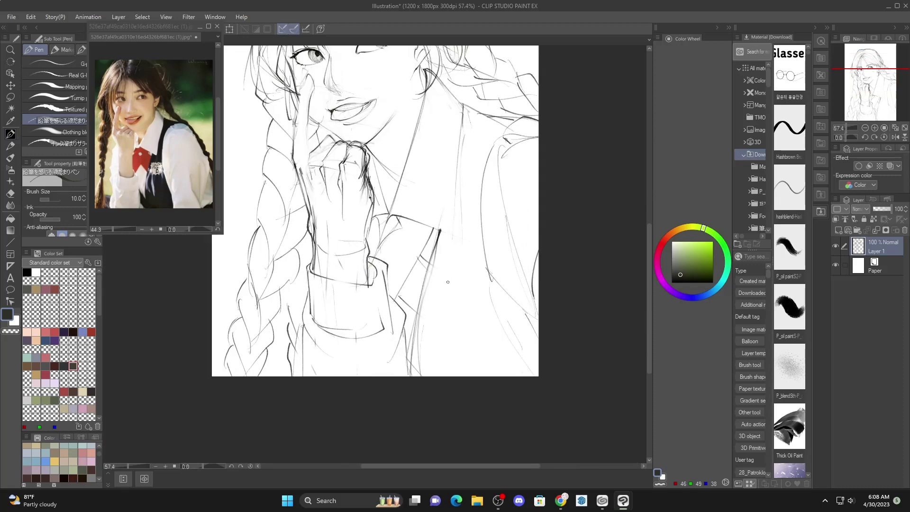
drag(434, 299, 463, 252)
mouse_move(497, 139)
mouse_down()
mouse_move(489, 267)
mouse_move(533, 320)
mouse_move(543, 395)
mouse_up()
drag(427, 305, 447, 314)
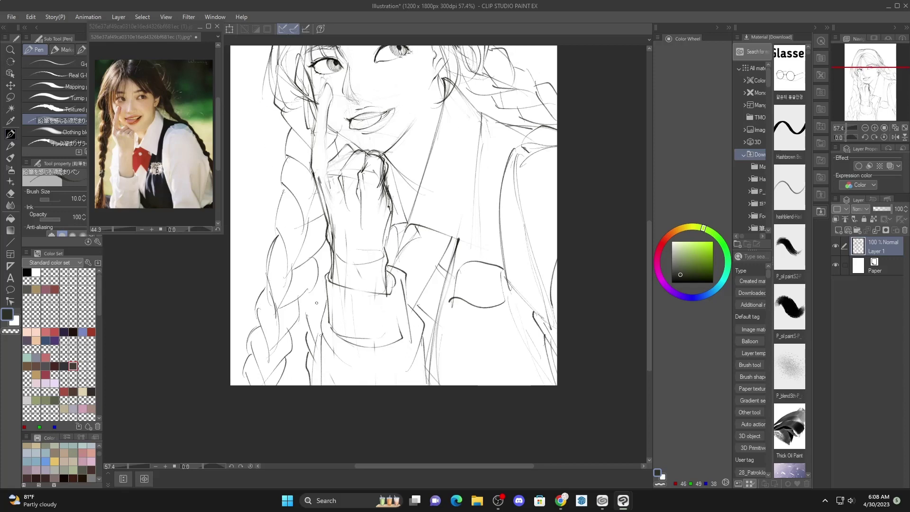
drag(306, 298, 309, 338)
Hatch the triangular neck shadow between the raised hand and the collar edge.
ctrl+drag(326, 86, 289, 88)
drag(336, 51, 333, 131)
ctrl+drag(372, 198, 417, 199)
key(e)
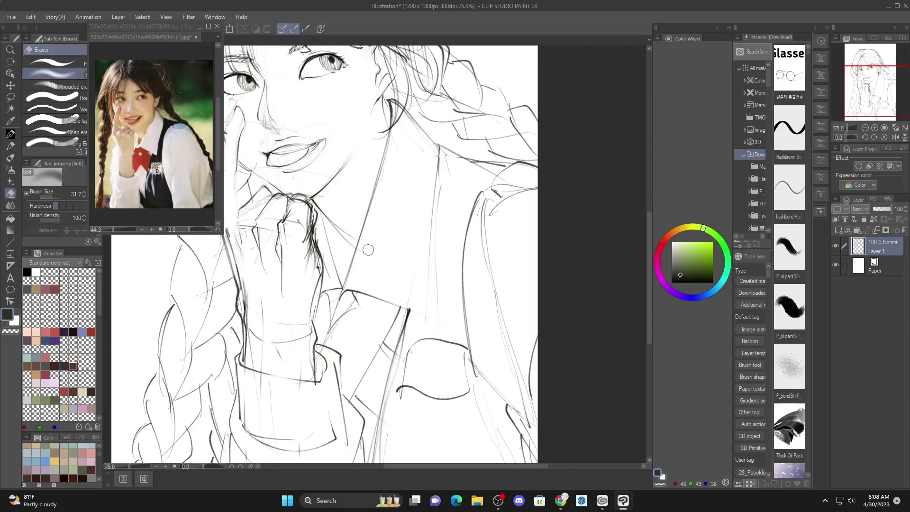
key(p)
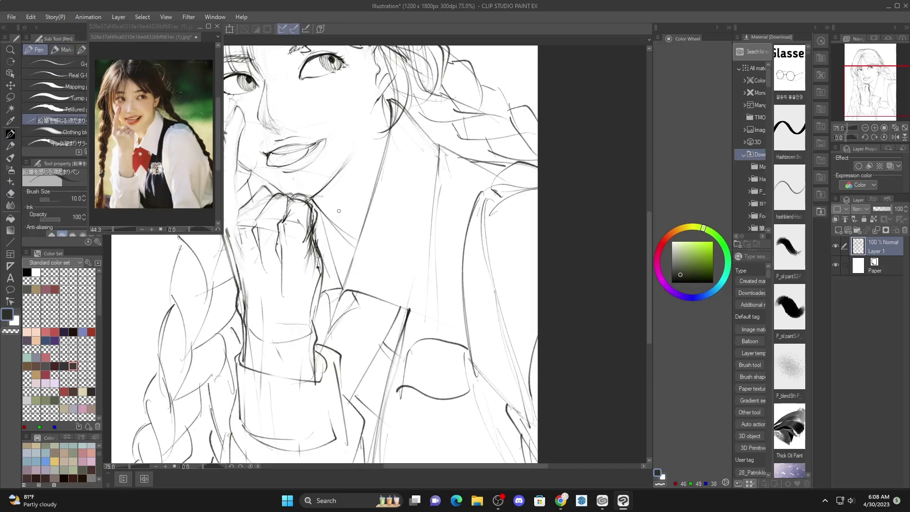
drag(322, 213, 342, 275)
drag(349, 243, 348, 278)
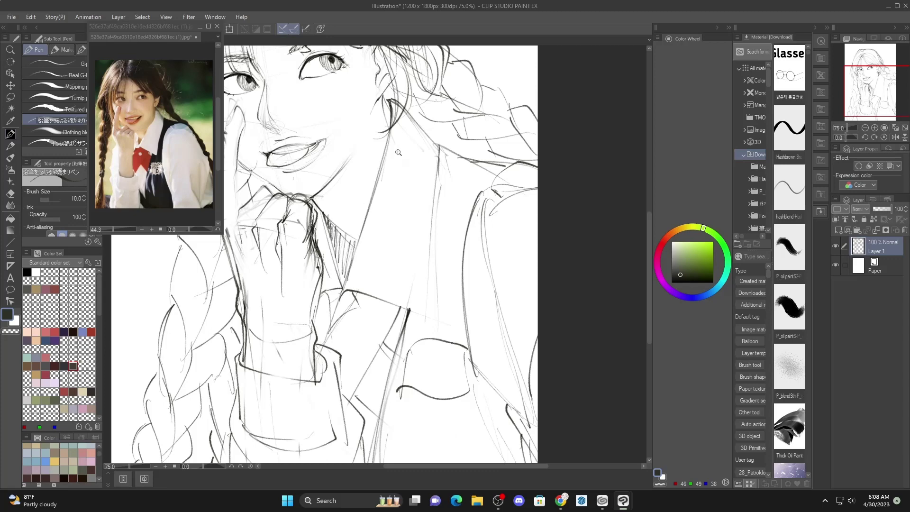
Erase the heavy rough lines over the curled knuckles and redraw the folded fingers with cleaner contours.
scroll(399, 153, down, 7)
drag(399, 153, 396, 177)
scroll(389, 161, up, 4)
scroll(389, 148, up, 2)
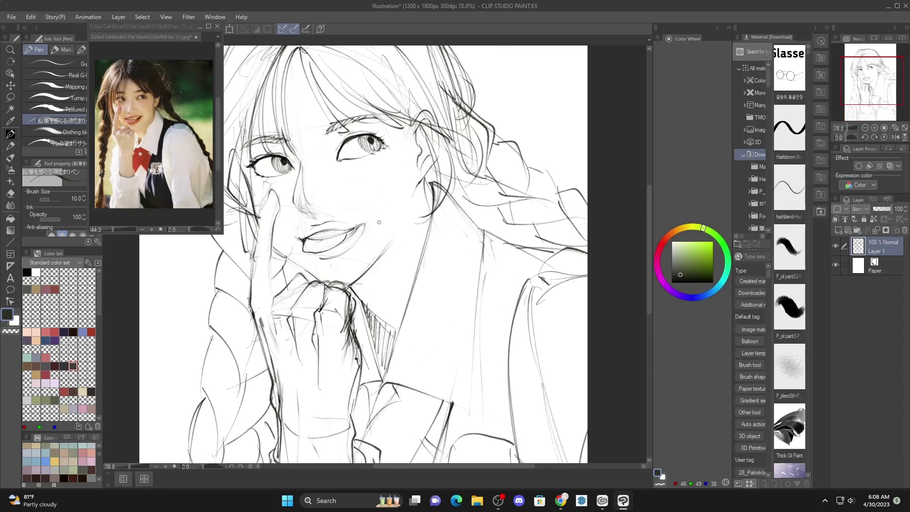
key(e)
mouse_move(333, 293)
mouse_down()
mouse_move(309, 296)
mouse_move(287, 292)
mouse_up()
mouse_move(278, 331)
mouse_down()
mouse_move(286, 309)
mouse_move(298, 355)
mouse_move(303, 308)
mouse_move(334, 304)
mouse_move(333, 351)
mouse_move(341, 333)
mouse_move(352, 357)
mouse_move(343, 303)
mouse_move(356, 304)
mouse_move(360, 332)
mouse_up()
key(p)
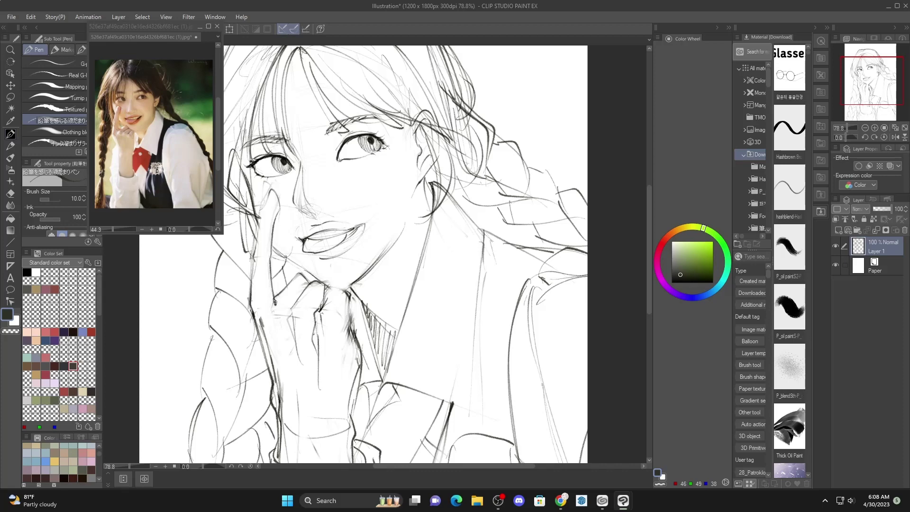
key(ctrl+z)
scroll(324, 207, down, 8)
drag(324, 207, 355, 193)
scroll(348, 241, up, 8)
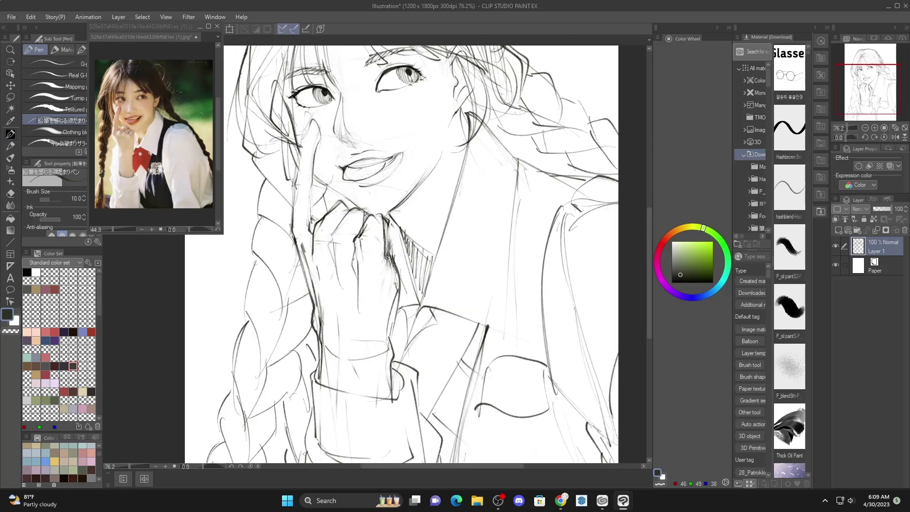
Fill the gap inside the sleeve cuff with dark shading and retrace the cuff's lower edge.
scroll(398, 278, down, 4)
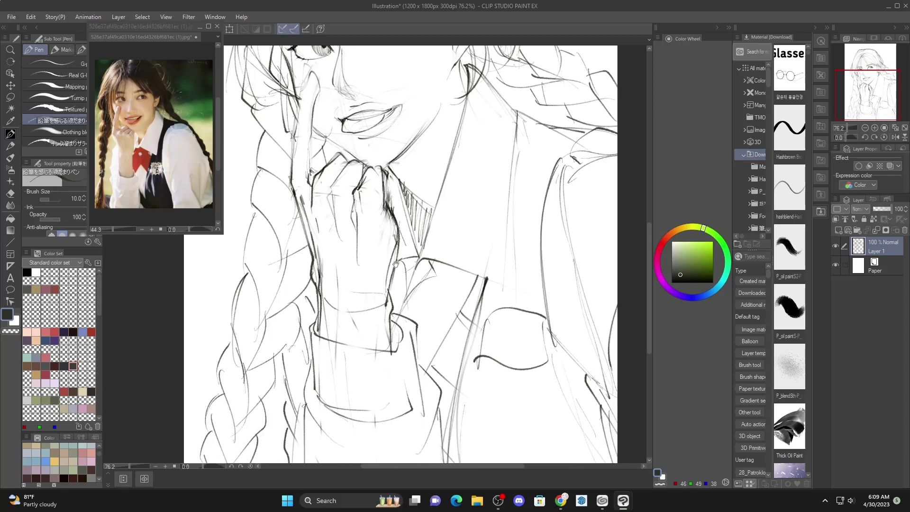
scroll(340, 274, down, 2)
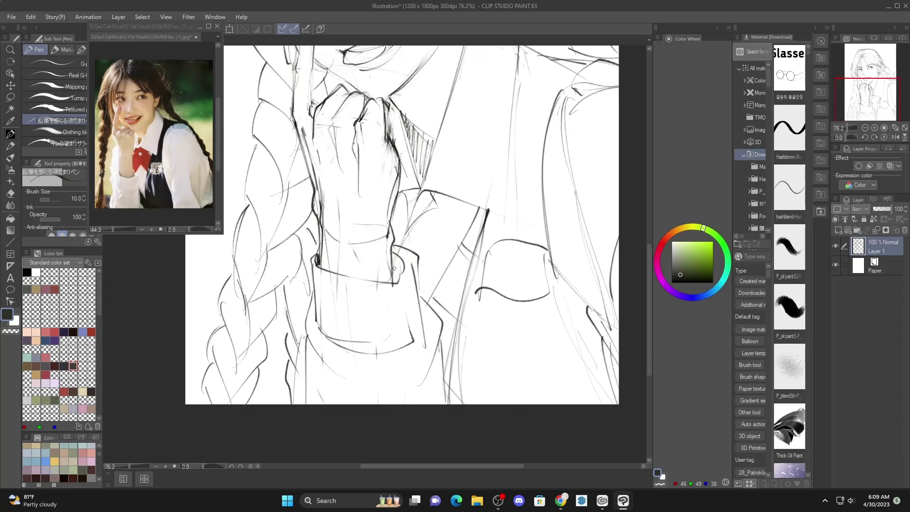
drag(394, 281, 398, 261)
drag(316, 319, 408, 343)
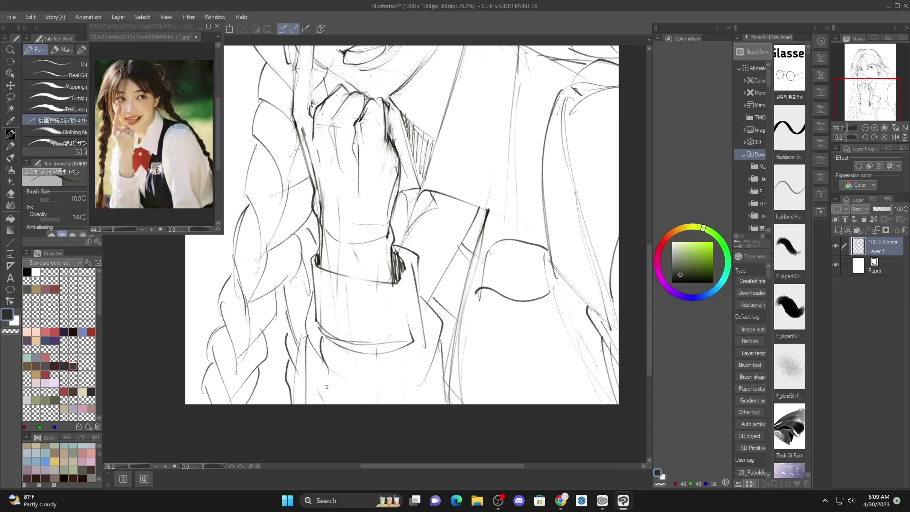
Hatch shadows in the gaps of the braid beside the raised hand.
scroll(326, 387, up, 4)
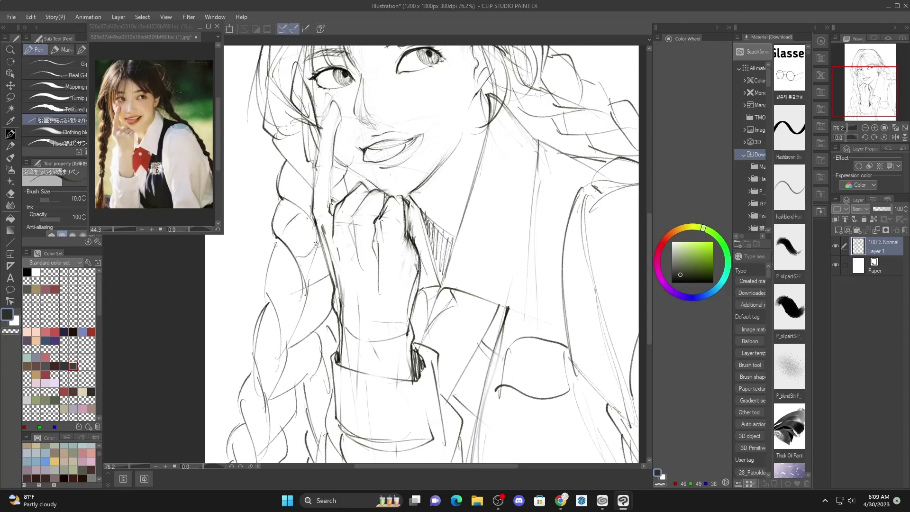
drag(316, 244, 307, 298)
mouse_move(283, 346)
mouse_down()
mouse_move(287, 315)
mouse_move(303, 324)
mouse_up()
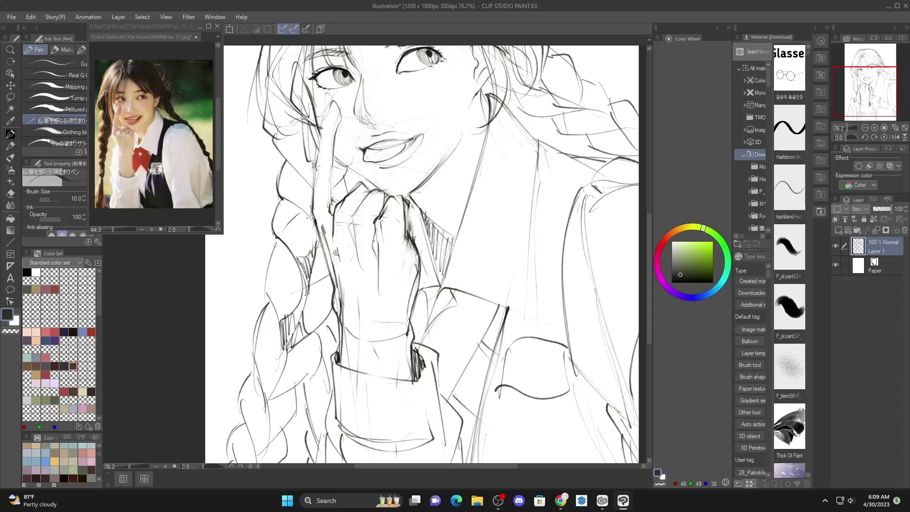
Shade the crown with dark strands fanning from the parting toward the raised-finger side of the head.
scroll(336, 254, down, 4)
drag(390, 99, 378, 163)
scroll(335, 157, up, 5)
drag(321, 135, 254, 256)
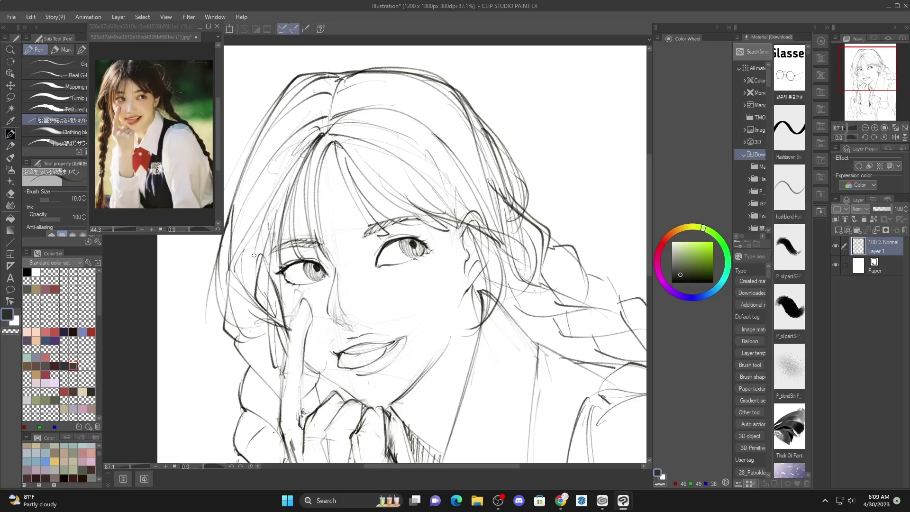
mouse_move(329, 132)
mouse_down()
mouse_move(255, 218)
mouse_move(314, 129)
mouse_move(268, 165)
mouse_up()
drag(327, 119, 275, 161)
mouse_move(312, 107)
mouse_down()
mouse_move(314, 136)
mouse_move(256, 186)
mouse_up()
mouse_move(330, 122)
mouse_down()
mouse_move(291, 140)
mouse_move(310, 145)
mouse_up()
drag(331, 137, 326, 154)
drag(323, 118, 280, 144)
drag(340, 101, 311, 115)
drag(346, 105, 324, 118)
Darken the strands on the ear side of the parting and add lines from the parting down the bangs.
drag(404, 131, 349, 140)
mouse_move(394, 124)
mouse_down()
mouse_move(328, 136)
mouse_move(341, 126)
mouse_move(335, 149)
mouse_up()
mouse_move(380, 126)
mouse_down()
mouse_move(351, 140)
mouse_move(431, 115)
mouse_up()
drag(335, 123, 440, 114)
mouse_move(354, 159)
mouse_down()
mouse_move(345, 152)
mouse_move(397, 179)
mouse_up()
mouse_move(332, 154)
mouse_down()
mouse_move(372, 147)
mouse_move(391, 173)
mouse_move(365, 166)
mouse_move(375, 168)
mouse_up()
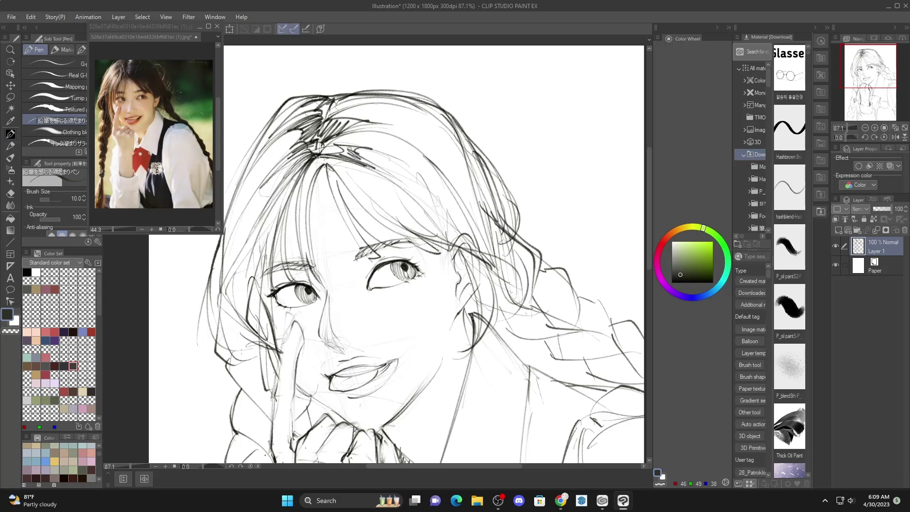
mouse_move(318, 159)
mouse_down()
mouse_move(295, 268)
mouse_move(303, 238)
mouse_up()
mouse_move(326, 170)
mouse_down()
mouse_move(341, 256)
mouse_move(390, 220)
mouse_up()
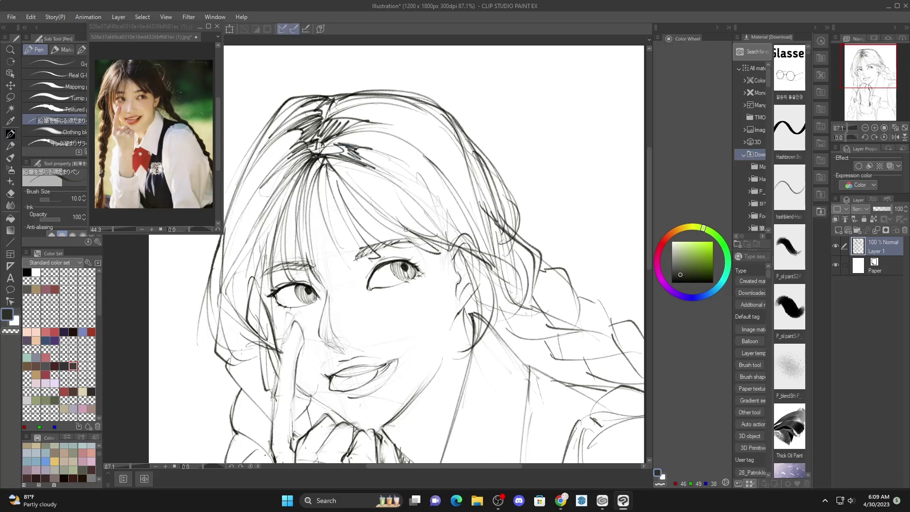
Draw a long side strand and hatch the hair at the temple beside the eye above the raised finger.
mouse_move(306, 166)
mouse_down()
mouse_move(223, 285)
mouse_move(223, 337)
mouse_up()
drag(232, 281, 221, 310)
drag(240, 282, 230, 326)
drag(245, 278, 246, 316)
mouse_move(238, 270)
mouse_down()
mouse_move(246, 305)
mouse_move(248, 295)
mouse_up()
mouse_move(243, 251)
mouse_down()
mouse_move(251, 287)
mouse_move(246, 275)
mouse_up()
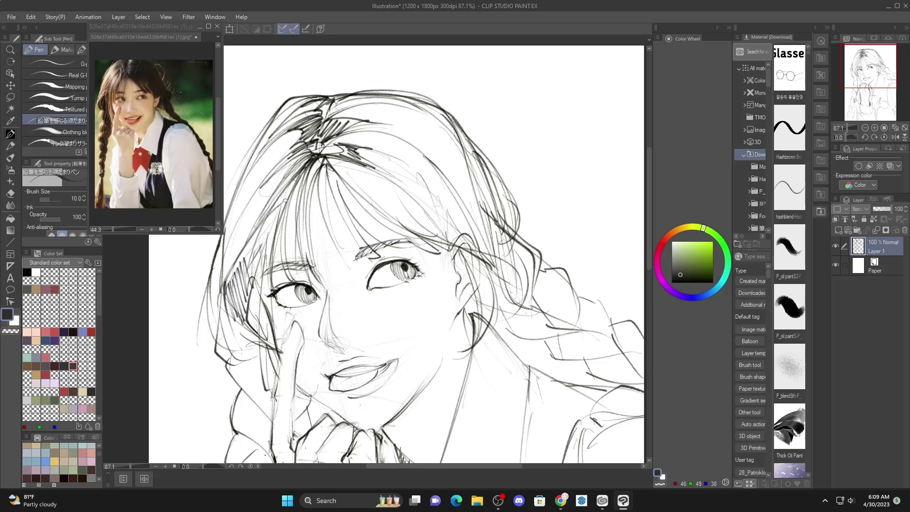
Fill both eyebrows with dark strokes and add a lid crease above the eye farther from the hand.
drag(345, 210, 395, 153)
scroll(342, 216, up, 3)
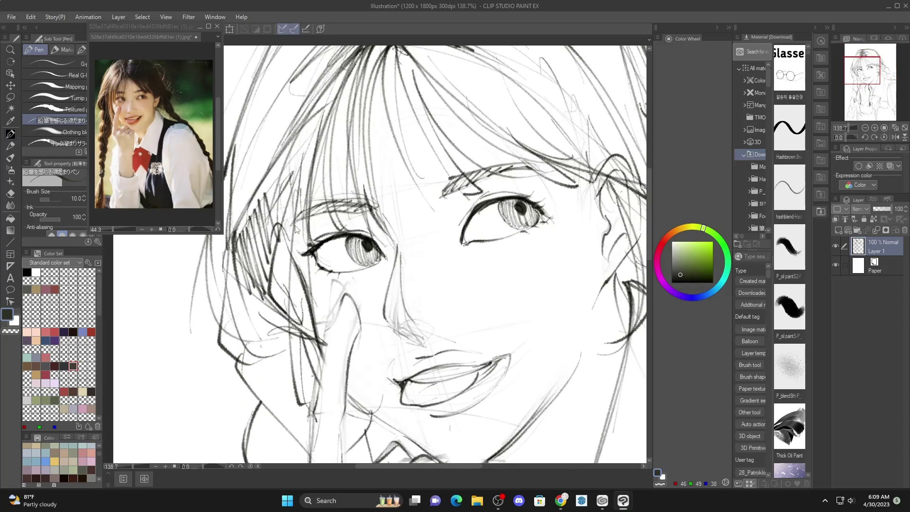
mouse_move(318, 211)
mouse_down()
mouse_move(362, 201)
mouse_move(301, 203)
mouse_up()
mouse_move(284, 223)
mouse_down()
mouse_move(309, 202)
mouse_move(320, 212)
mouse_move(379, 207)
mouse_up()
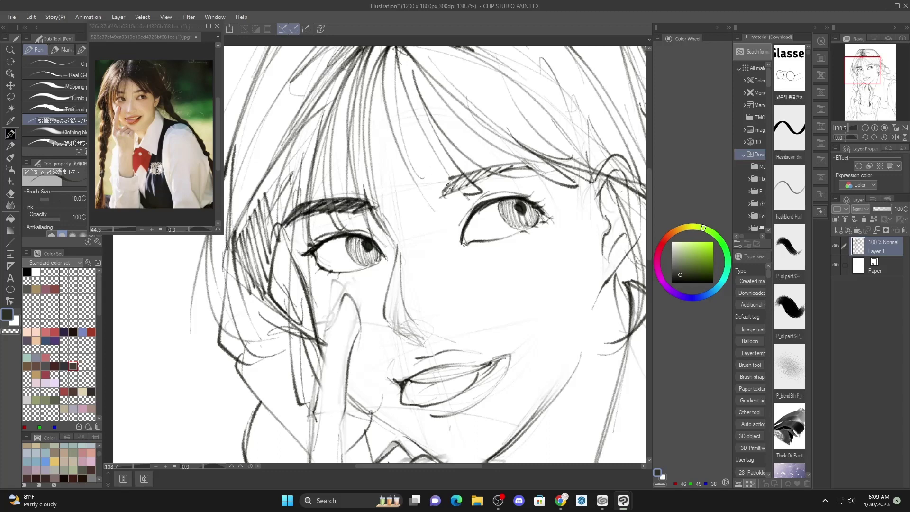
mouse_move(433, 197)
mouse_down()
mouse_move(517, 158)
mouse_move(543, 165)
mouse_move(458, 193)
mouse_move(448, 182)
mouse_move(524, 161)
mouse_up()
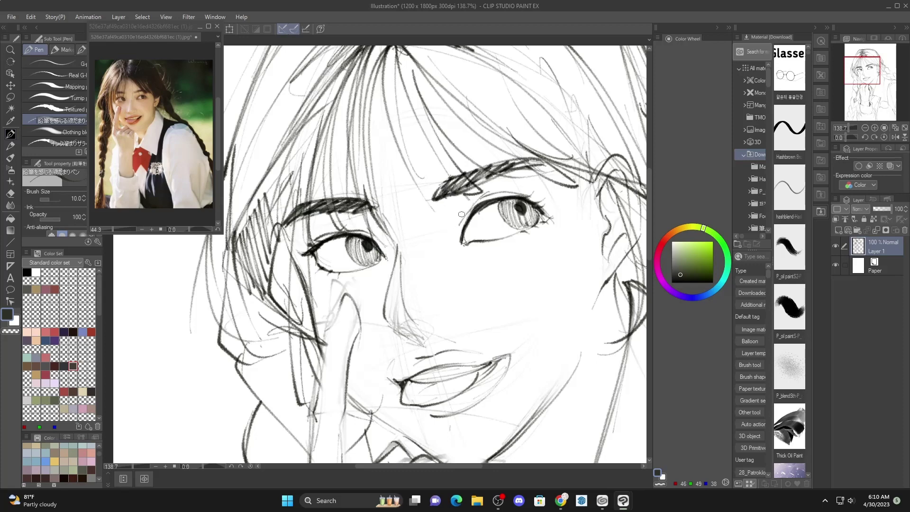
drag(462, 214, 512, 193)
Darken the nose bridge line, undoing the first attempts and redrawing it.
mouse_move(381, 246)
mouse_down()
mouse_move(349, 233)
mouse_move(386, 332)
mouse_up()
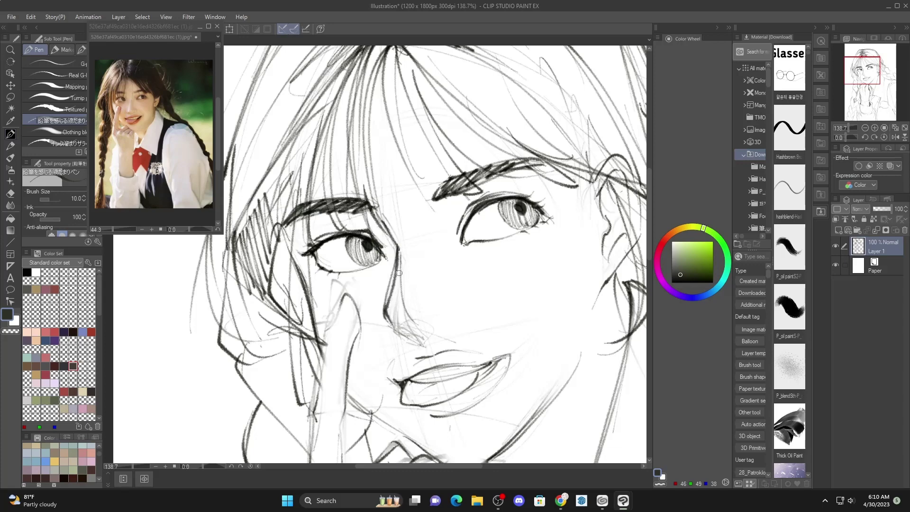
key(ctrl+z)
key(ctrl+z)
mouse_move(378, 219)
mouse_down()
mouse_move(400, 255)
mouse_move(325, 233)
mouse_up()
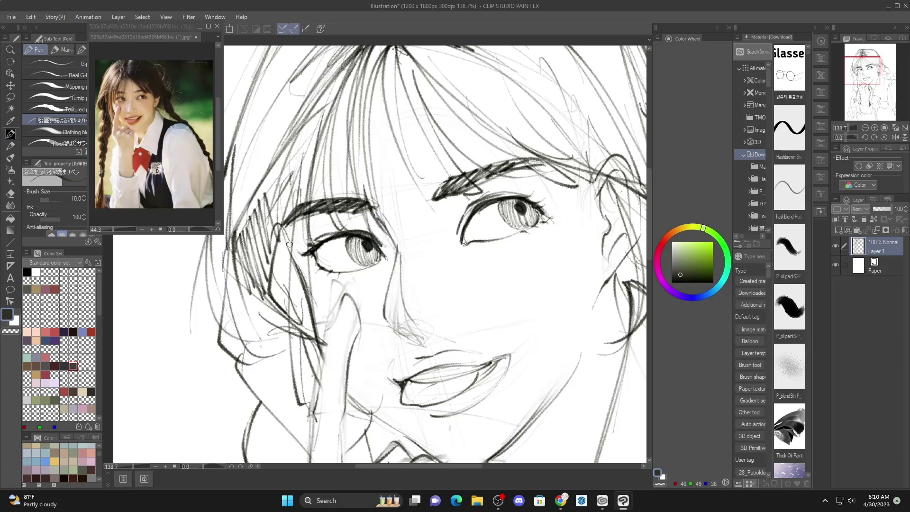
drag(399, 250, 430, 350)
key(ctrl+z)
mouse_move(390, 235)
mouse_down()
mouse_move(391, 302)
mouse_move(427, 345)
mouse_move(400, 280)
mouse_up()
scroll(417, 243, down, 5)
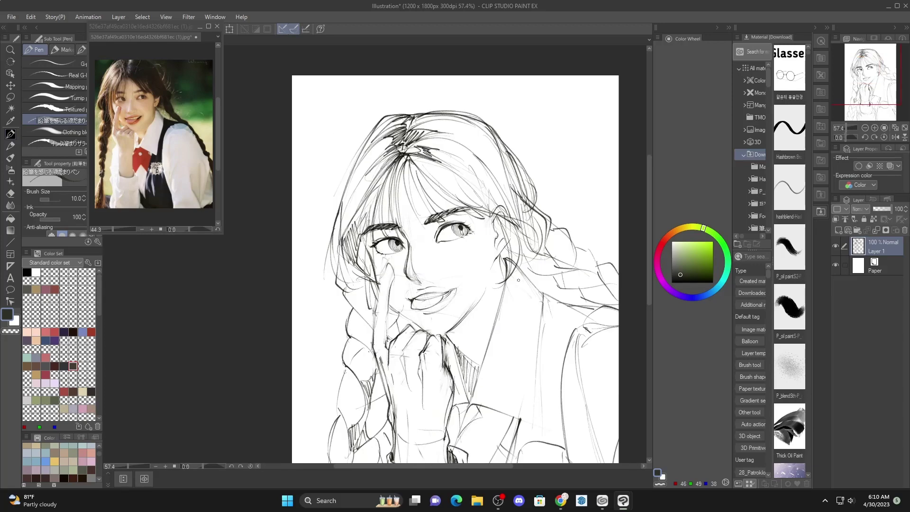
Strengthen the upper lip line, shade the far inner corner of the mouth, and trace the edge of the teeth.
scroll(445, 308, up, 5)
scroll(356, 282, up, 3)
drag(345, 286, 334, 278)
drag(329, 241, 309, 271)
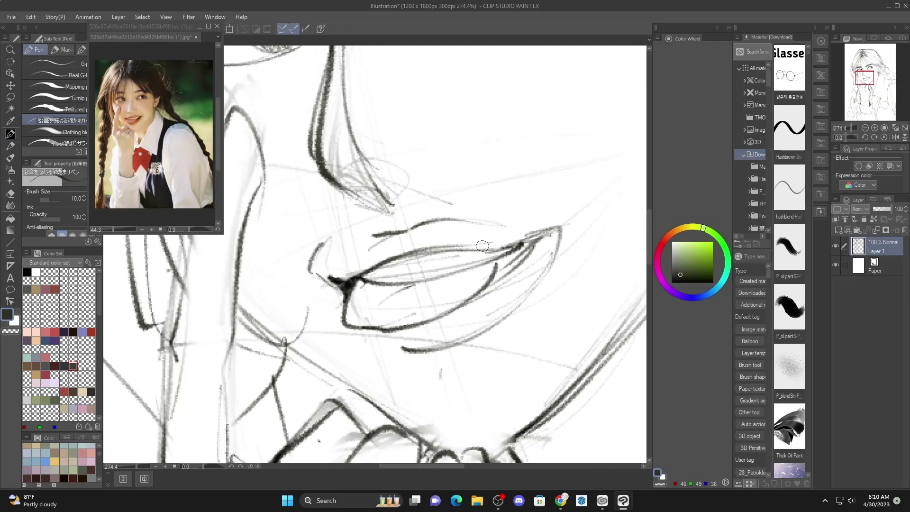
drag(402, 262, 553, 222)
mouse_move(506, 258)
mouse_down()
mouse_move(495, 278)
mouse_move(502, 274)
mouse_move(469, 290)
mouse_up()
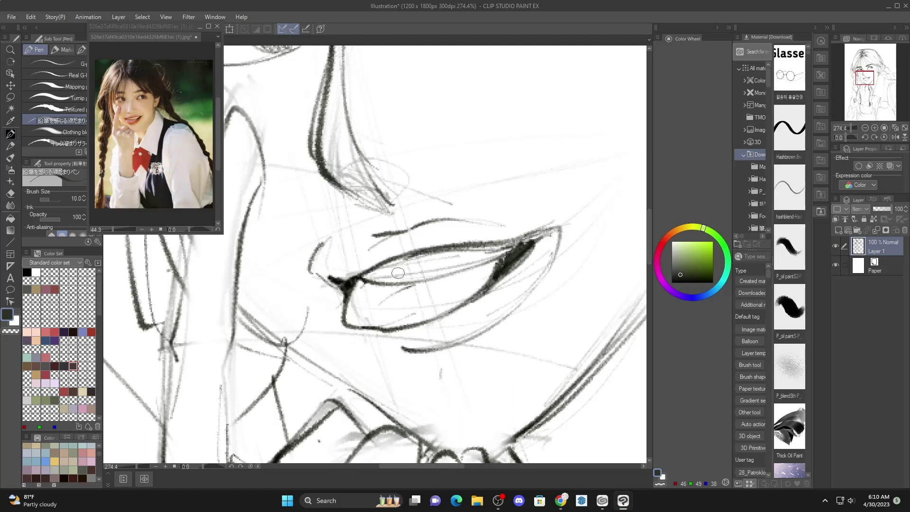
mouse_move(360, 282)
mouse_down()
mouse_move(393, 284)
mouse_move(508, 252)
mouse_move(580, 211)
mouse_move(537, 290)
mouse_up()
drag(568, 239, 529, 253)
Redraw the lower lip contour as a smooth curve rising to the far mouth corner, undoing the first stroke.
scroll(530, 253, down, 8)
scroll(405, 250, up, 8)
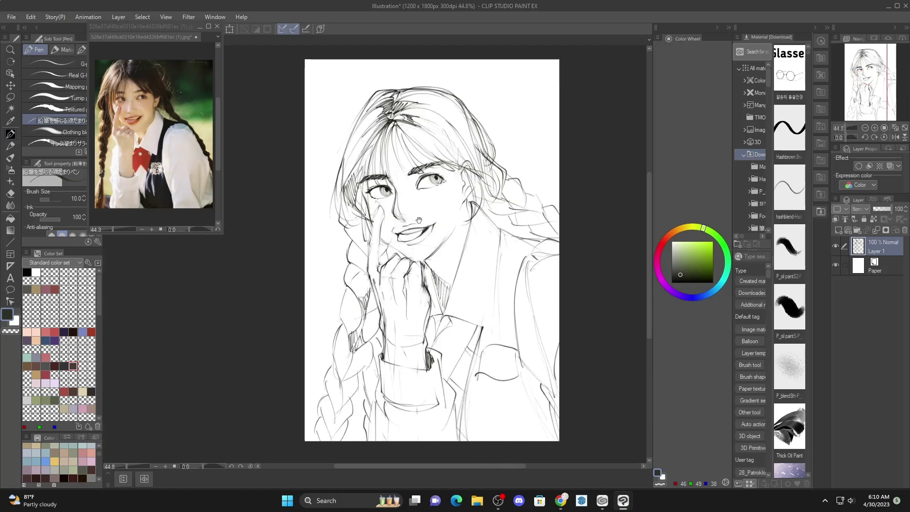
drag(397, 255, 468, 260)
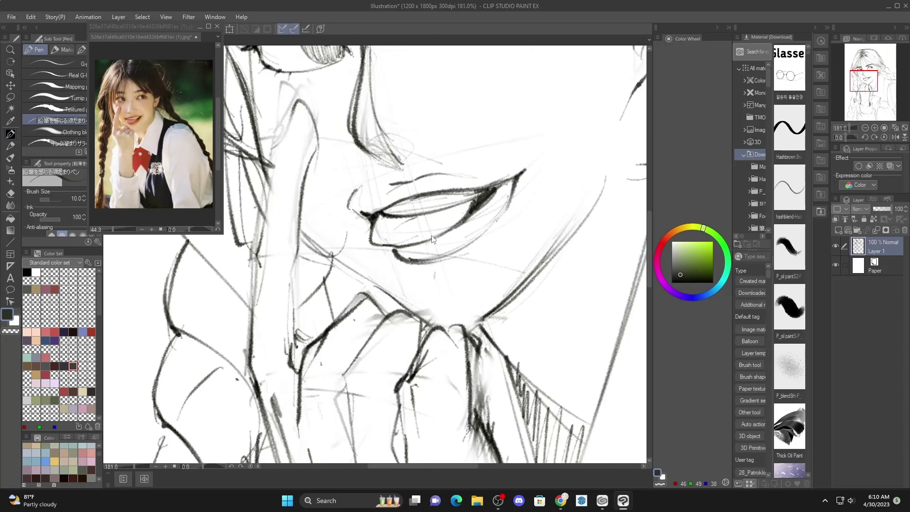
key(ctrl+z)
drag(390, 246, 520, 197)
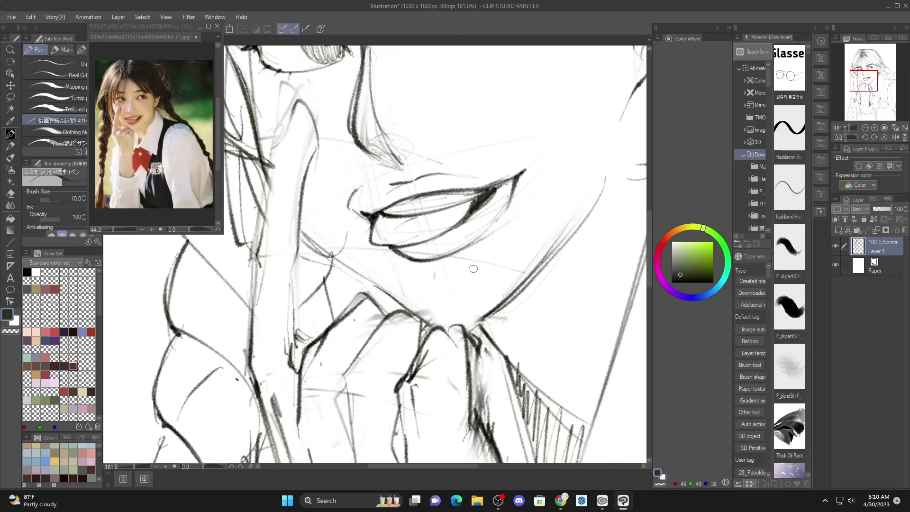
drag(462, 264, 502, 248)
drag(501, 245, 364, 248)
Outline the shadow shape beneath the jaw and hatch it along the jawline up to the ear.
scroll(364, 247, down, 5)
mouse_move(450, 228)
mouse_down()
mouse_move(355, 258)
mouse_move(403, 279)
mouse_up()
scroll(357, 254, up, 3)
mouse_move(341, 244)
mouse_down()
mouse_move(408, 120)
mouse_move(432, 150)
mouse_up()
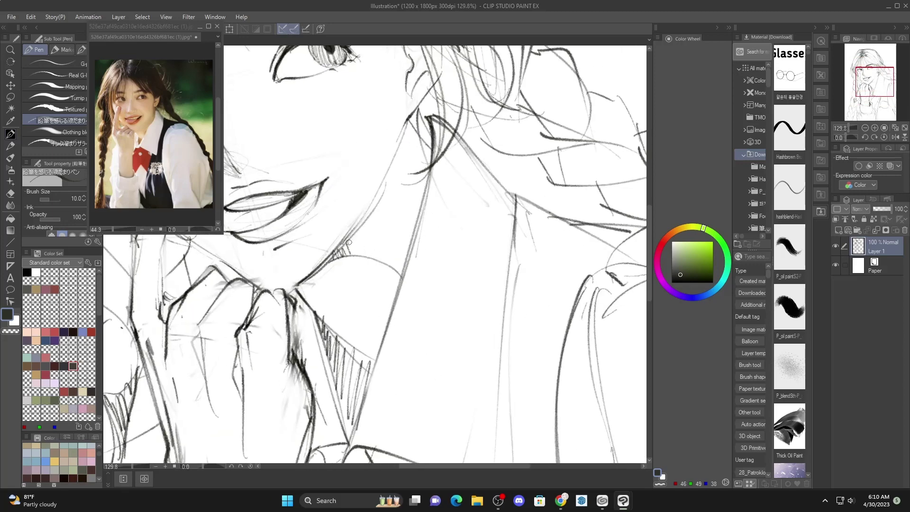
mouse_move(348, 242)
mouse_down()
mouse_move(398, 228)
mouse_move(410, 243)
mouse_move(432, 123)
mouse_up()
scroll(463, 85, down, 5)
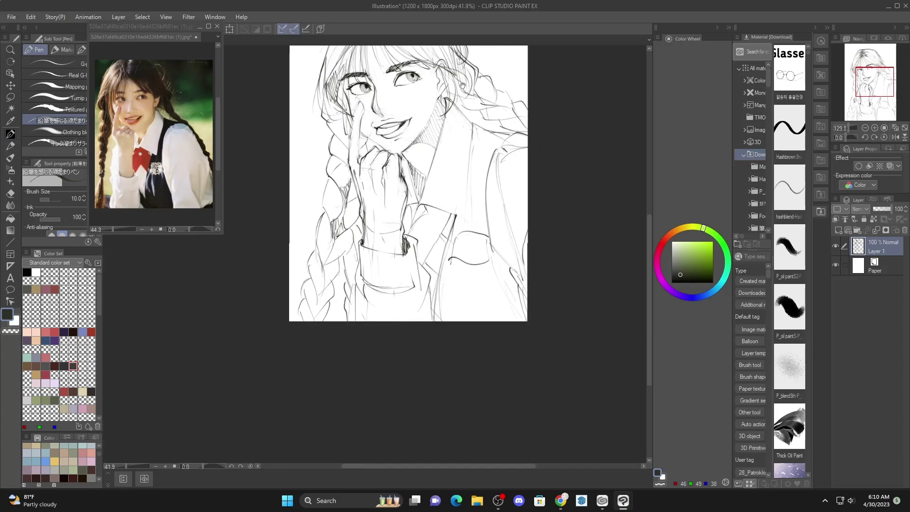
Add strokes to the bangs sweeping from the parting over the brow toward the ear.
drag(463, 85, 450, 183)
scroll(405, 112, up, 5)
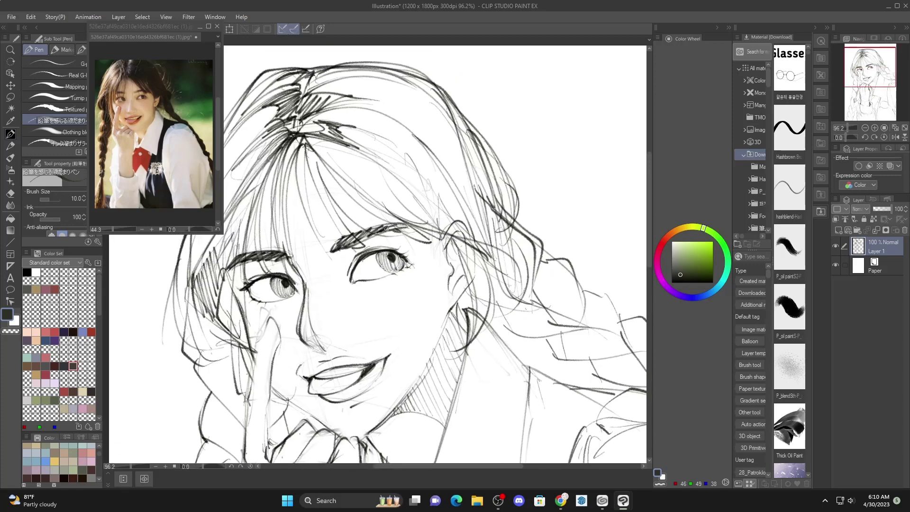
drag(324, 168, 394, 217)
drag(324, 169, 401, 220)
mouse_move(348, 195)
mouse_down()
mouse_move(382, 226)
mouse_move(460, 236)
mouse_move(445, 230)
mouse_up()
drag(351, 148, 453, 221)
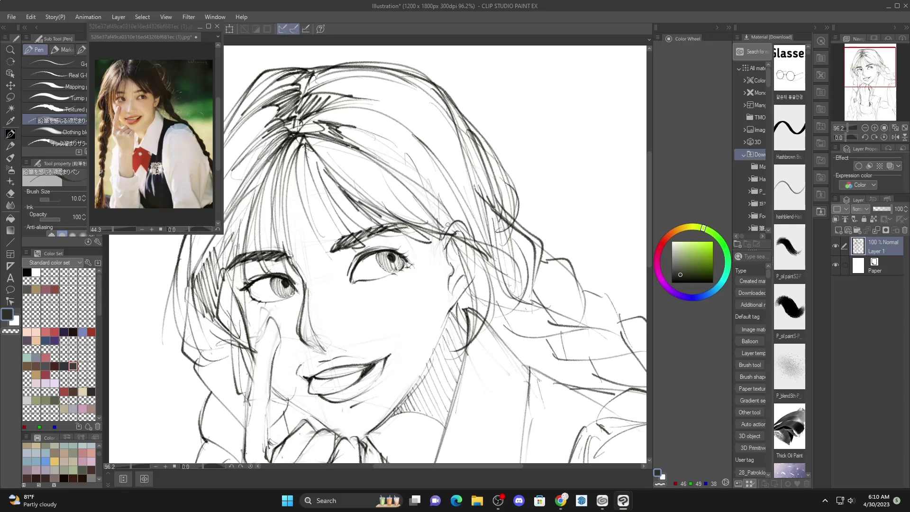
Hatch dark strands into the hair above the ear where the bangs meet the side hair.
drag(421, 189, 449, 228)
drag(424, 193, 454, 220)
drag(435, 180, 449, 189)
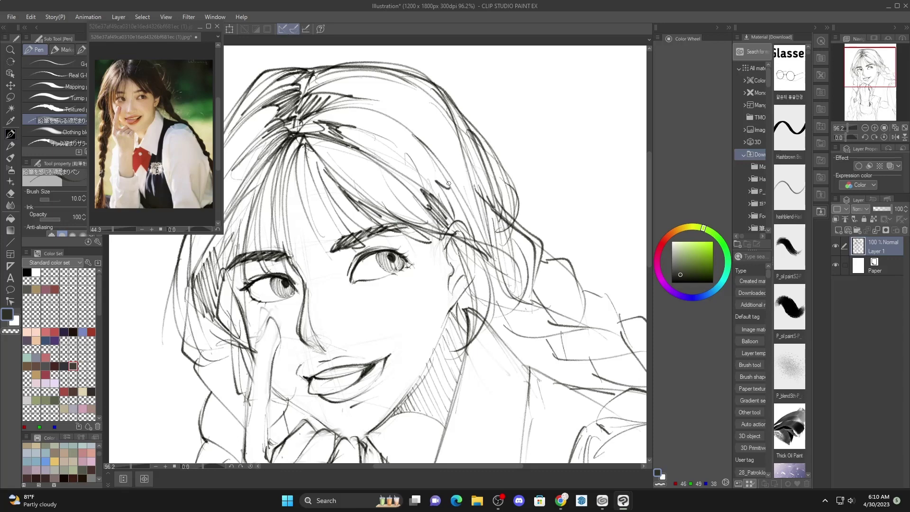
drag(418, 131, 456, 188)
mouse_move(456, 182)
mouse_down()
mouse_move(485, 233)
mouse_move(455, 216)
mouse_move(449, 186)
mouse_up()
Add long flowing strands along the outer side of the hair from the crown down toward the braid.
drag(489, 258, 417, 92)
drag(493, 181, 427, 95)
mouse_move(498, 232)
mouse_down()
mouse_move(492, 180)
mouse_move(431, 102)
mouse_up()
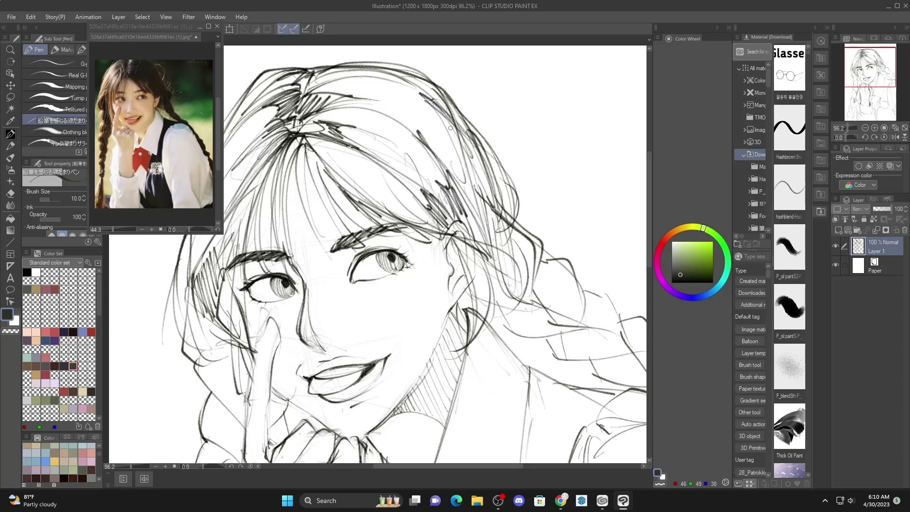
drag(467, 159, 440, 109)
drag(478, 215, 456, 140)
Shade the creases of the braid's first locks behind the shoulder, undoing one stroke and redrawing it.
mouse_move(533, 324)
mouse_down()
mouse_move(422, 235)
mouse_move(403, 207)
mouse_move(417, 226)
mouse_up()
drag(412, 212, 434, 236)
drag(421, 210, 442, 231)
drag(475, 230, 465, 235)
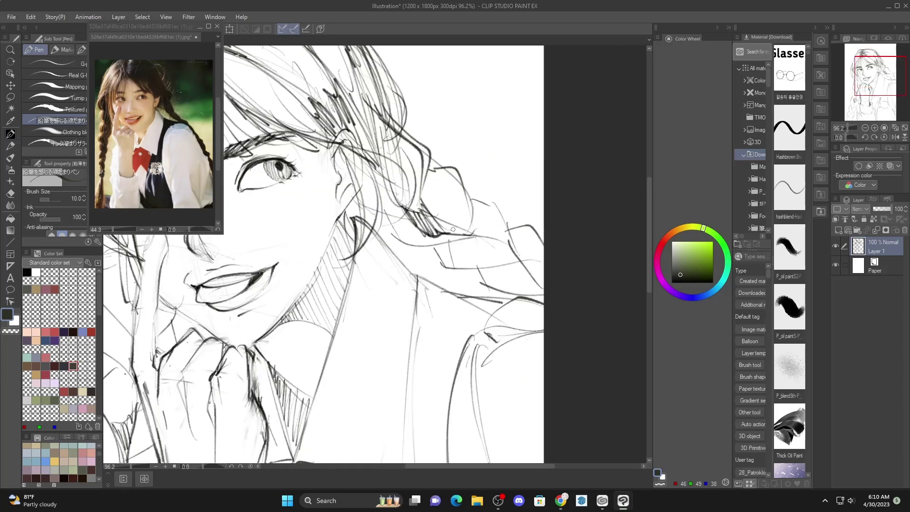
mouse_move(424, 206)
mouse_down()
mouse_move(476, 235)
mouse_move(460, 186)
mouse_up()
key(ctrl+z)
mouse_move(476, 237)
mouse_down()
mouse_move(457, 209)
mouse_move(458, 192)
mouse_up()
Outline and hatch the remaining locks of the shoulder braid out to the canvas edge.
mouse_move(505, 237)
mouse_down()
mouse_move(450, 259)
mouse_move(527, 251)
mouse_up()
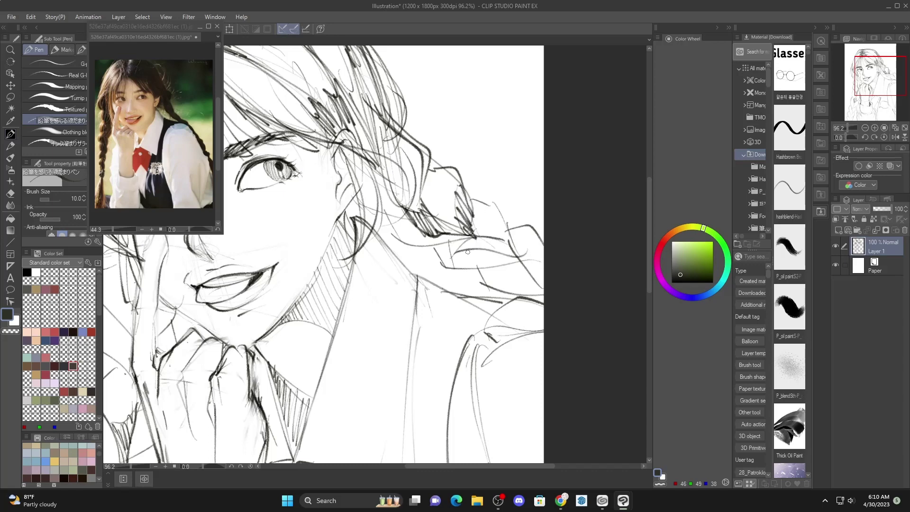
mouse_move(462, 249)
mouse_down()
mouse_move(511, 245)
mouse_move(511, 237)
mouse_up()
drag(496, 222, 507, 242)
drag(496, 206, 510, 242)
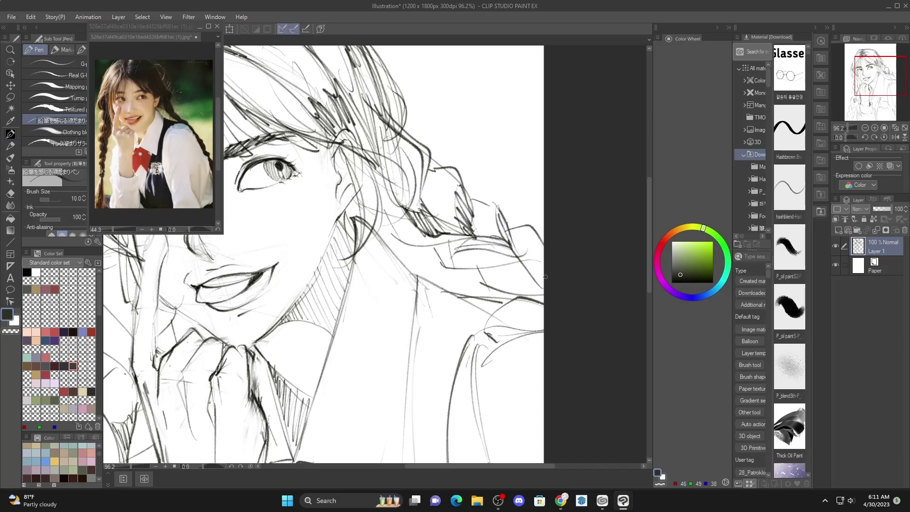
mouse_move(546, 283)
mouse_down()
mouse_move(506, 241)
mouse_move(537, 284)
mouse_up()
mouse_move(515, 249)
mouse_down()
mouse_move(543, 287)
mouse_move(530, 274)
mouse_up()
mouse_move(538, 264)
mouse_down()
mouse_move(524, 279)
mouse_move(542, 286)
mouse_up()
drag(498, 235, 495, 181)
Hatch the shadow between the front braid and the raised hand.
drag(495, 181, 513, 42)
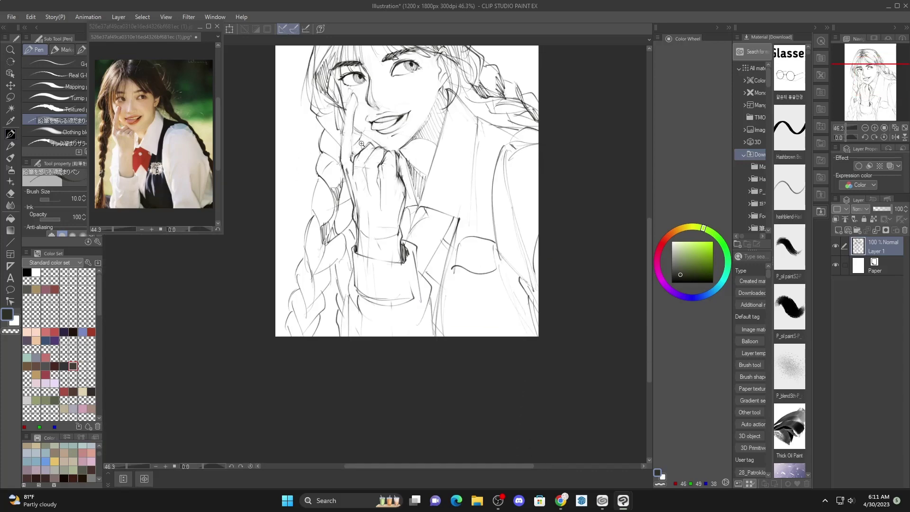
scroll(351, 150, up, 3)
mouse_move(302, 112)
mouse_down()
mouse_move(335, 143)
mouse_move(334, 175)
mouse_move(331, 158)
mouse_up()
drag(324, 127, 332, 161)
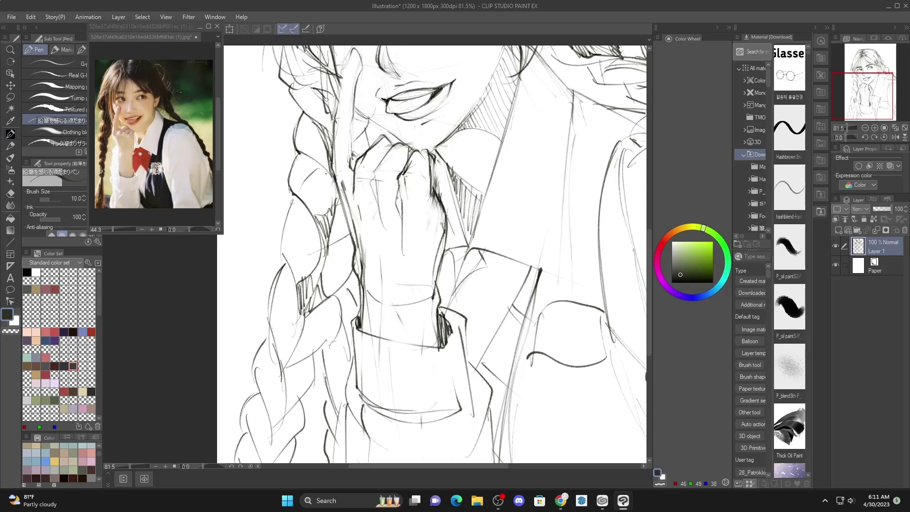
drag(345, 106, 341, 231)
mouse_move(327, 115)
mouse_down()
mouse_move(331, 221)
mouse_move(293, 189)
mouse_up()
Fill the vest below the collar and around the pocket with long diagonal hatching lines.
drag(354, 242, 281, 95)
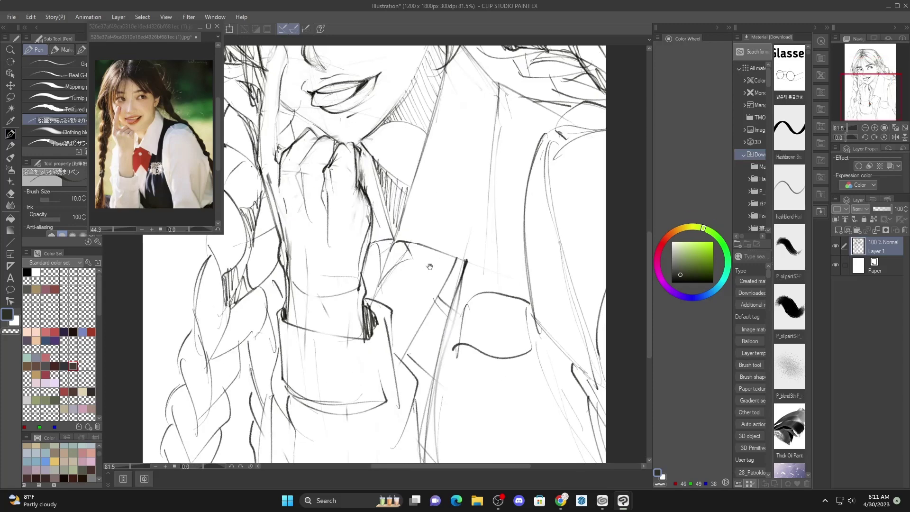
drag(429, 266, 424, 170)
drag(332, 239, 375, 239)
mouse_move(242, 206)
mouse_down()
mouse_move(283, 230)
mouse_move(379, 244)
mouse_up()
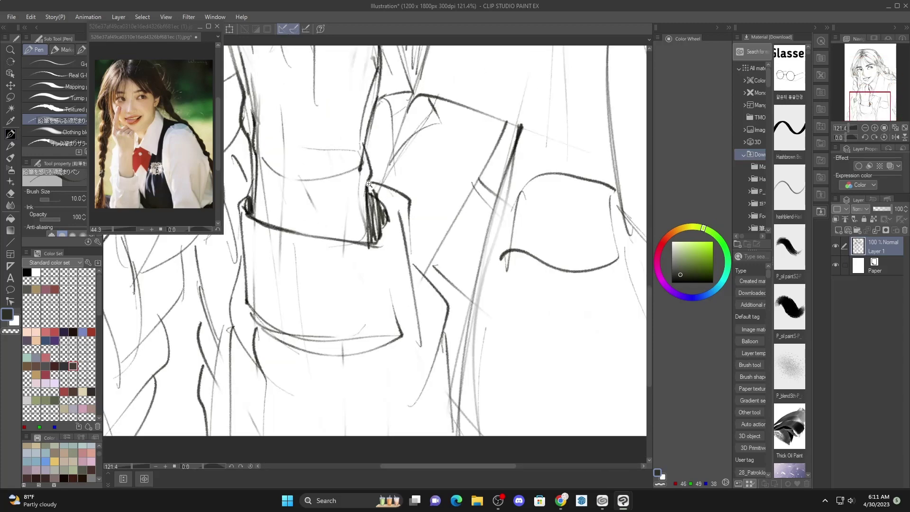
scroll(398, 328, down, 3)
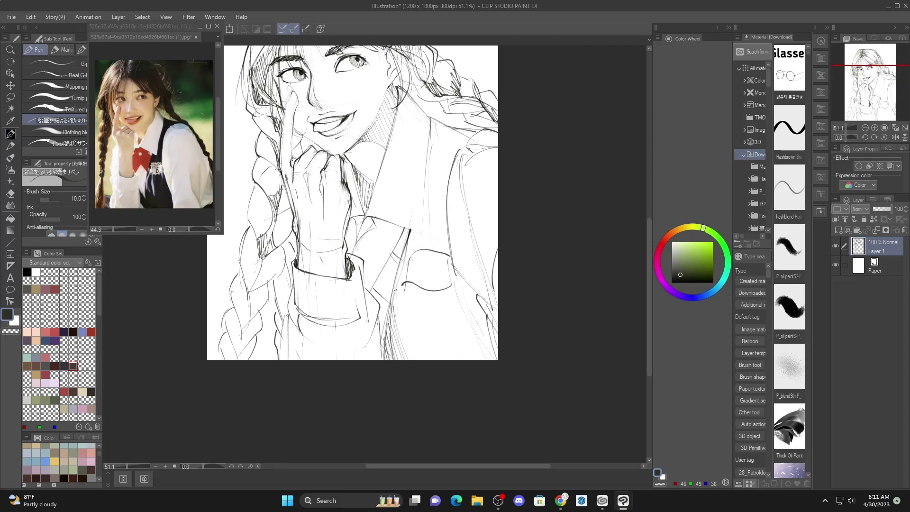
mouse_move(396, 290)
mouse_down()
mouse_move(405, 360)
mouse_move(420, 360)
mouse_up()
drag(403, 268, 430, 360)
drag(408, 285, 446, 360)
mouse_move(410, 247)
mouse_down()
mouse_move(453, 359)
mouse_move(467, 360)
mouse_up()
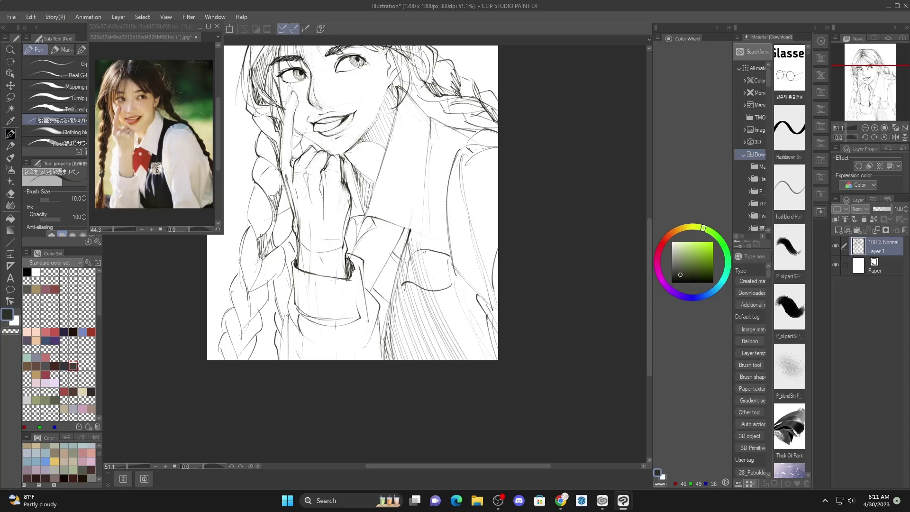
mouse_move(437, 265)
mouse_down()
mouse_move(477, 359)
mouse_move(494, 350)
mouse_up()
drag(465, 282, 489, 338)
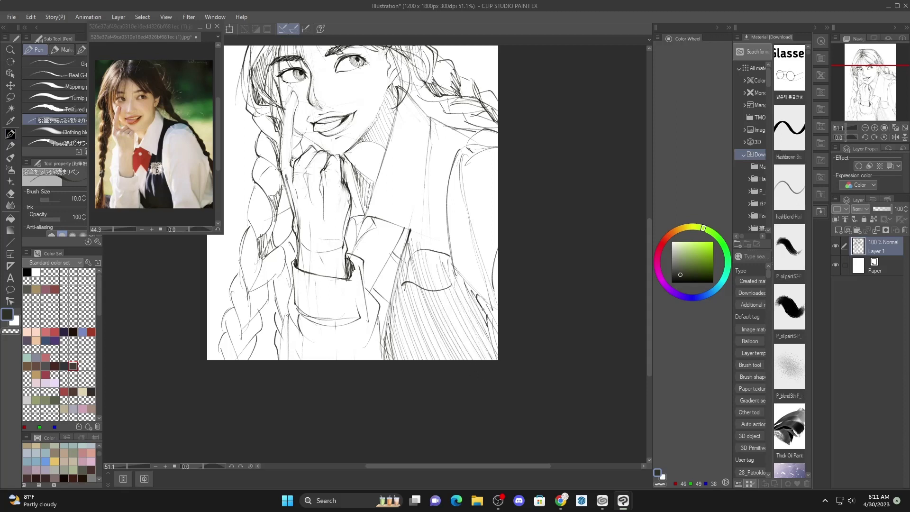
Darken the vest's armhole edge and the collar edge, and hatch the vest panel between them.
drag(454, 267, 450, 161)
drag(408, 231, 424, 174)
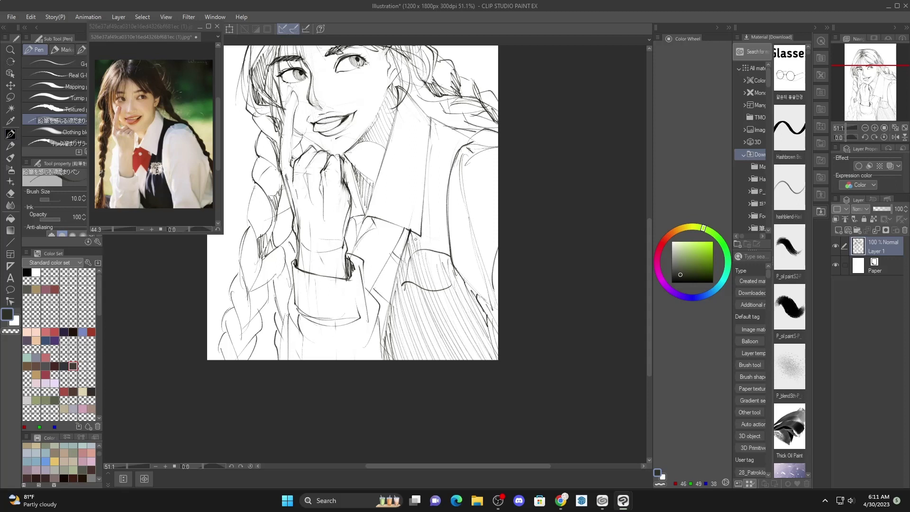
mouse_move(439, 280)
mouse_down()
mouse_move(421, 222)
mouse_move(436, 157)
mouse_move(450, 137)
mouse_move(461, 148)
mouse_up()
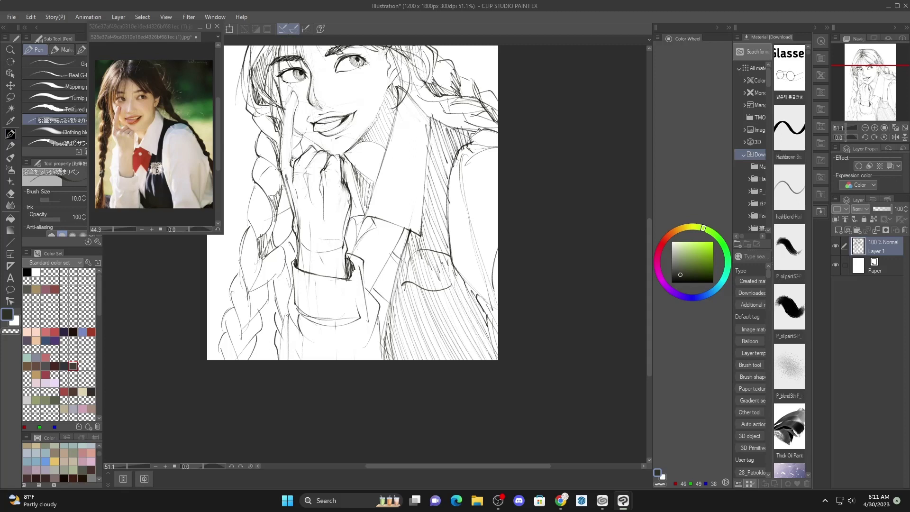
drag(430, 148, 432, 121)
Draw a small diamond beside the cuff, and strengthen the cuff and sleeve lines beneath it.
mouse_move(352, 224)
mouse_down()
mouse_move(340, 201)
mouse_move(348, 182)
mouse_up()
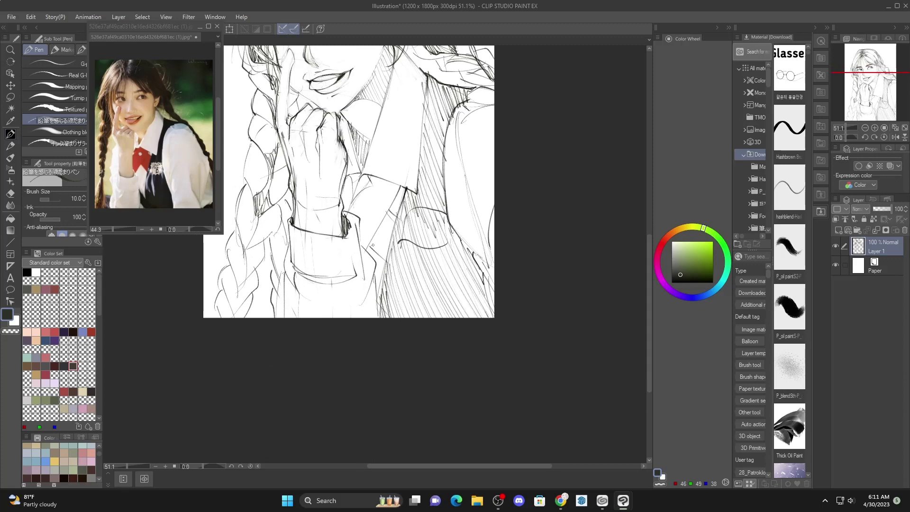
scroll(372, 245, up, 3)
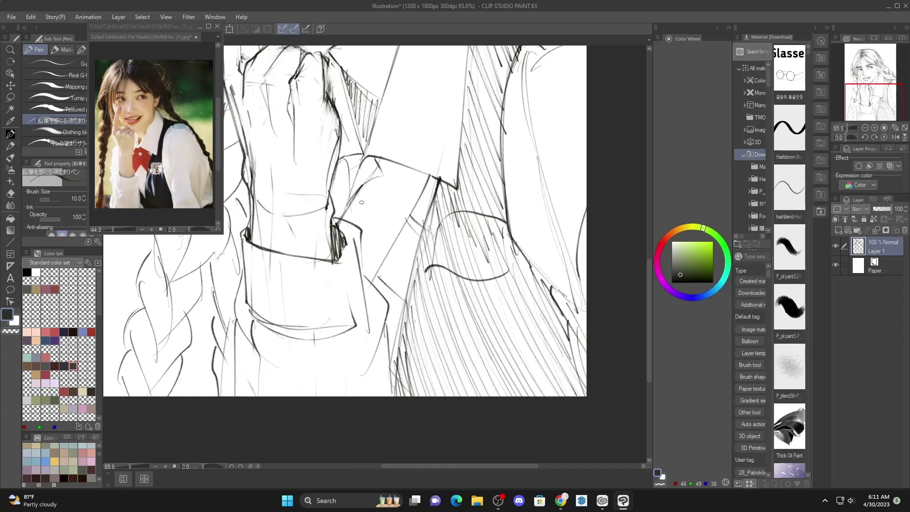
mouse_move(373, 200)
mouse_down()
mouse_move(355, 237)
mouse_move(359, 218)
mouse_up()
key(ctrl+z)
drag(356, 226, 363, 271)
mouse_move(375, 310)
mouse_down()
mouse_move(372, 240)
mouse_move(329, 256)
mouse_up()
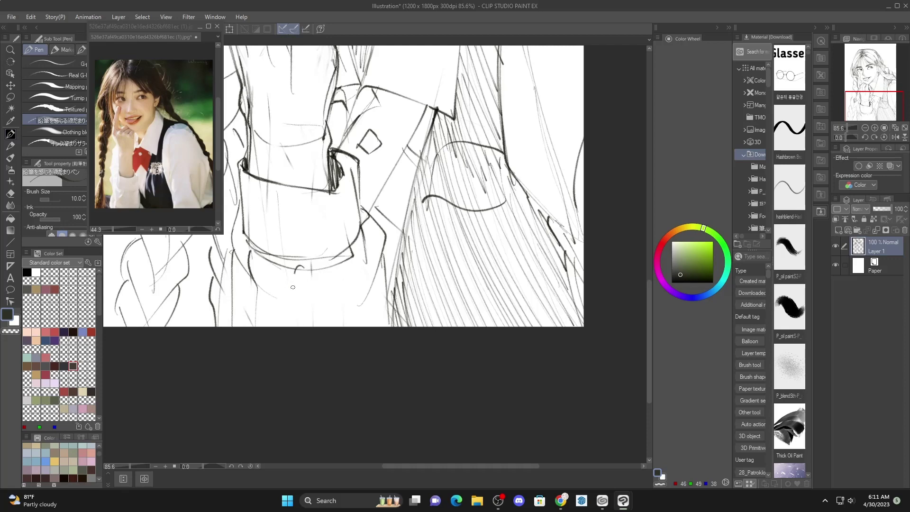
drag(293, 287, 293, 324)
drag(239, 272, 271, 327)
Darken the jaw contour from the pointing finger to the chin above the knuckles, undoing the stroke toward the ear.
drag(398, 231, 327, 232)
drag(421, 150, 444, 232)
scroll(444, 232, up, 4)
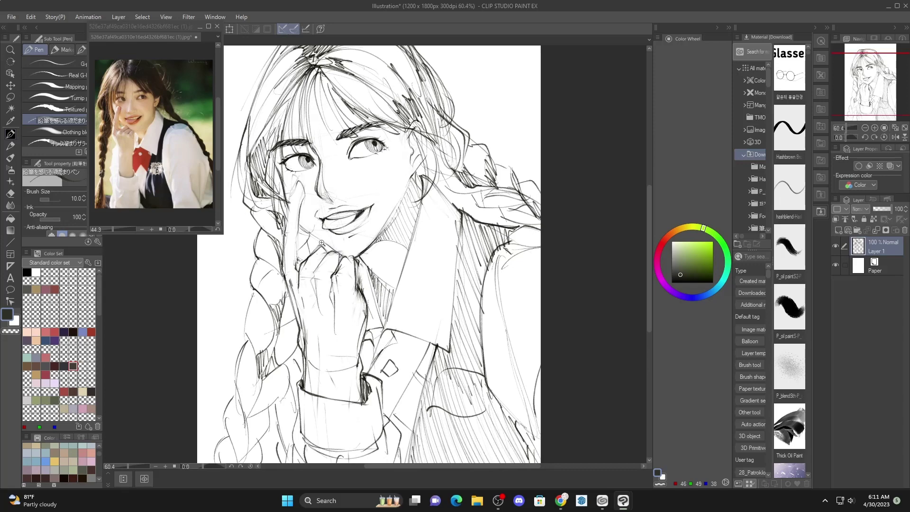
scroll(280, 210, up, 2)
mouse_move(278, 211)
mouse_down()
mouse_move(315, 241)
mouse_move(307, 236)
mouse_move(385, 262)
mouse_move(387, 272)
mouse_move(353, 270)
mouse_move(381, 265)
mouse_up()
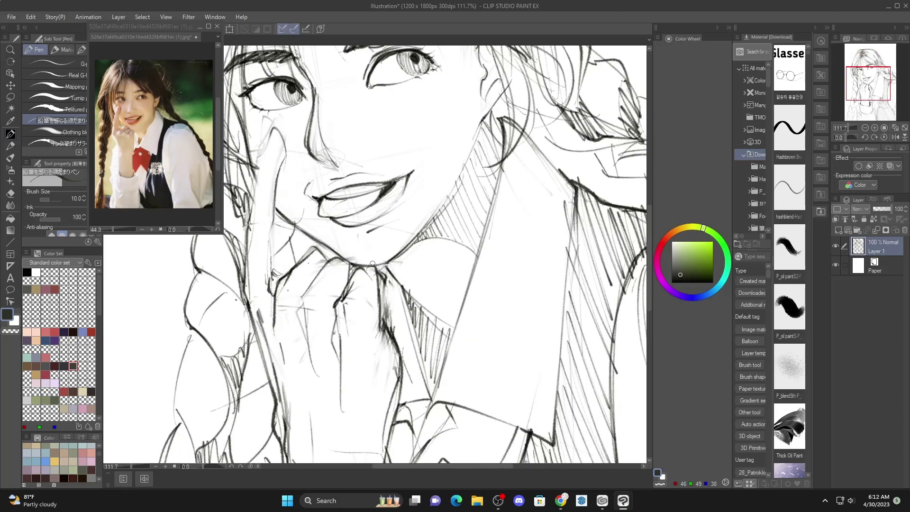
drag(310, 248, 328, 249)
mouse_move(376, 265)
mouse_down()
mouse_move(454, 174)
mouse_move(389, 264)
mouse_move(469, 158)
mouse_move(442, 167)
mouse_up()
key(ctrl+z)
Add dark strokes to the hair behind the ear and along the neck and top of the collar.
scroll(487, 113, down, 5)
scroll(505, 59, up, 7)
drag(459, 138, 444, 166)
drag(456, 148, 464, 299)
mouse_move(412, 136)
mouse_down()
mouse_move(443, 145)
mouse_move(464, 304)
mouse_up()
drag(447, 150, 470, 326)
mouse_move(485, 161)
mouse_down()
mouse_move(492, 294)
mouse_move(517, 266)
mouse_up()
mouse_move(447, 143)
mouse_down()
mouse_move(480, 152)
mouse_move(546, 270)
mouse_up()
drag(528, 129, 546, 268)
scroll(511, 111, down, 5)
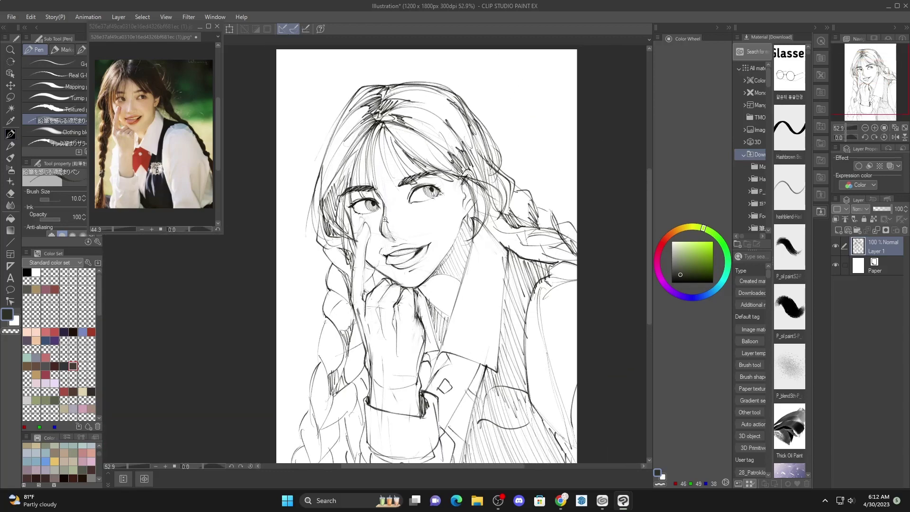
Strengthen the outer edges of the sleeve below the cuff and along the vest opening.
scroll(450, 238, up, 3)
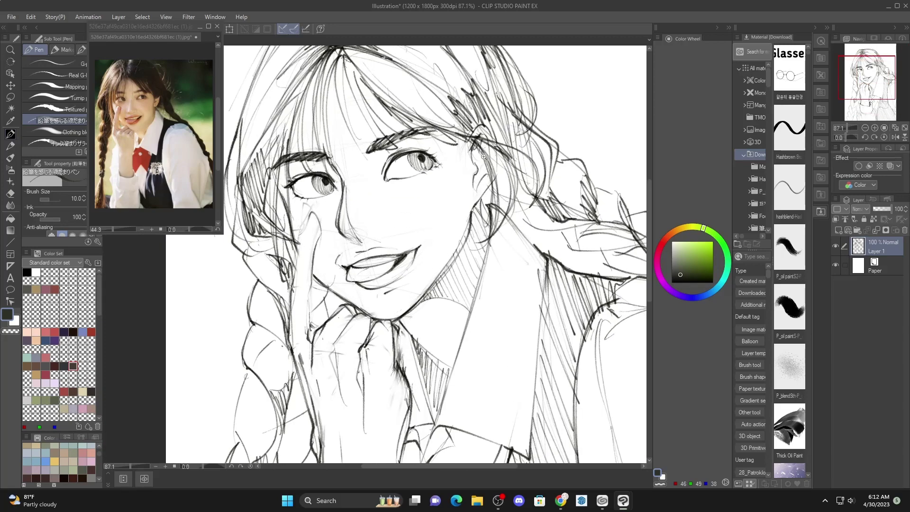
scroll(465, 244, down, 2)
scroll(430, 270, up, 1)
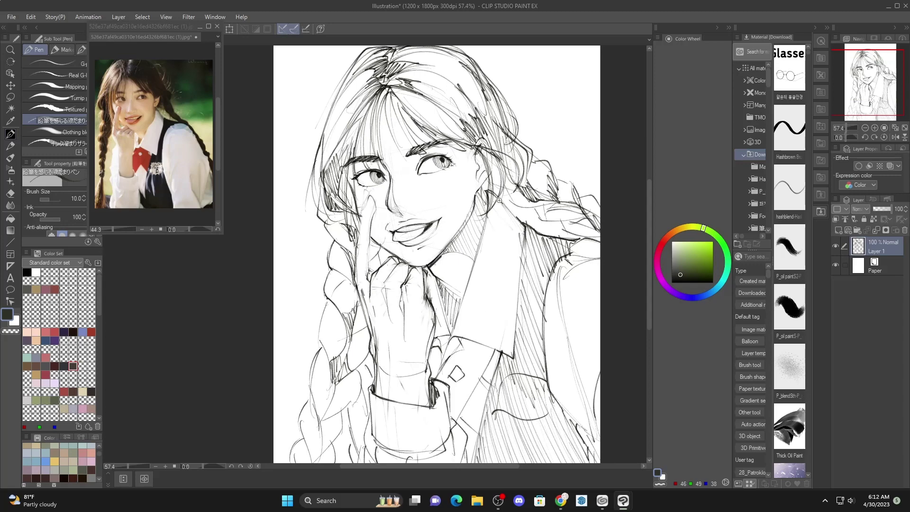
drag(500, 200, 474, 213)
drag(537, 301, 503, 256)
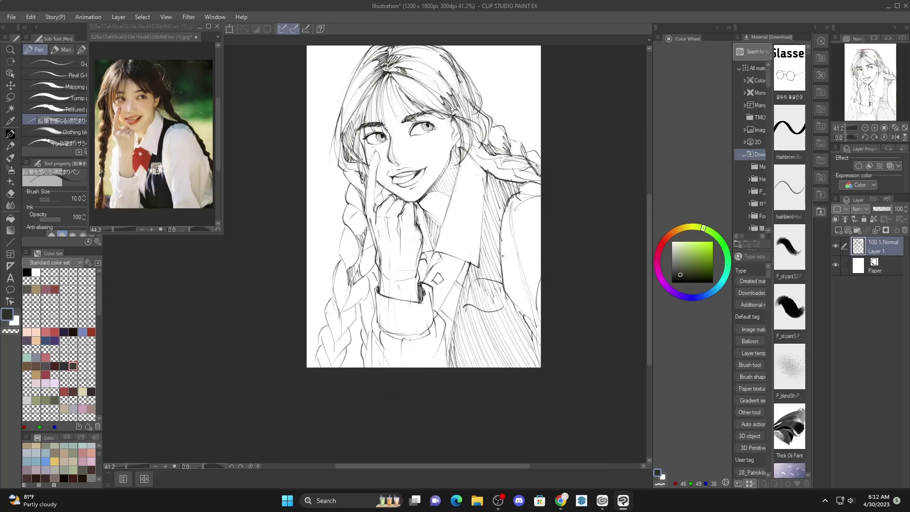
scroll(448, 327, up, 2)
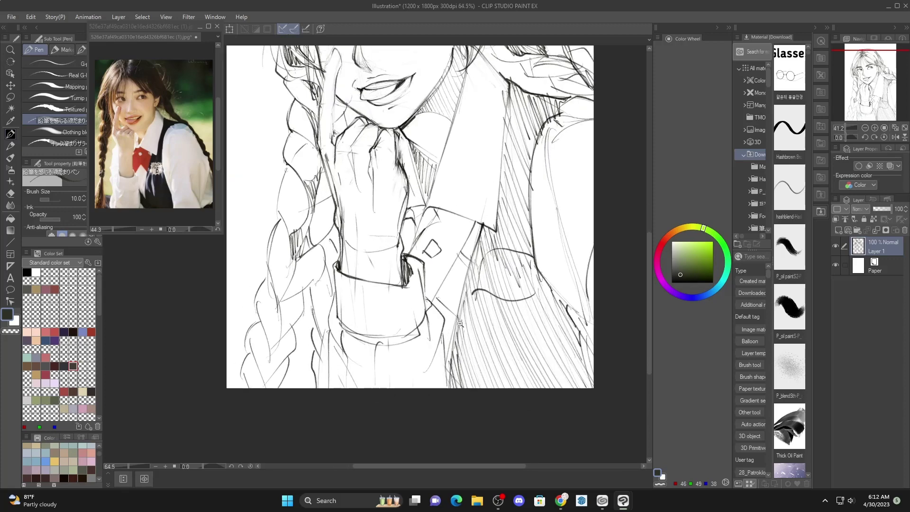
mouse_move(448, 378)
mouse_down()
mouse_move(458, 385)
mouse_move(459, 317)
mouse_move(486, 219)
mouse_move(450, 371)
mouse_up()
key(ctrl+z)
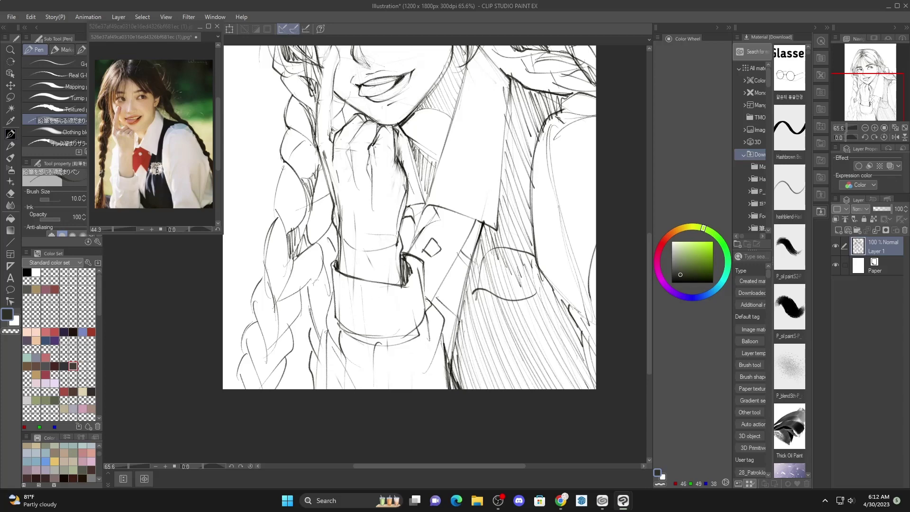
mouse_move(340, 281)
mouse_down()
mouse_move(334, 324)
mouse_move(345, 356)
mouse_move(324, 389)
mouse_up()
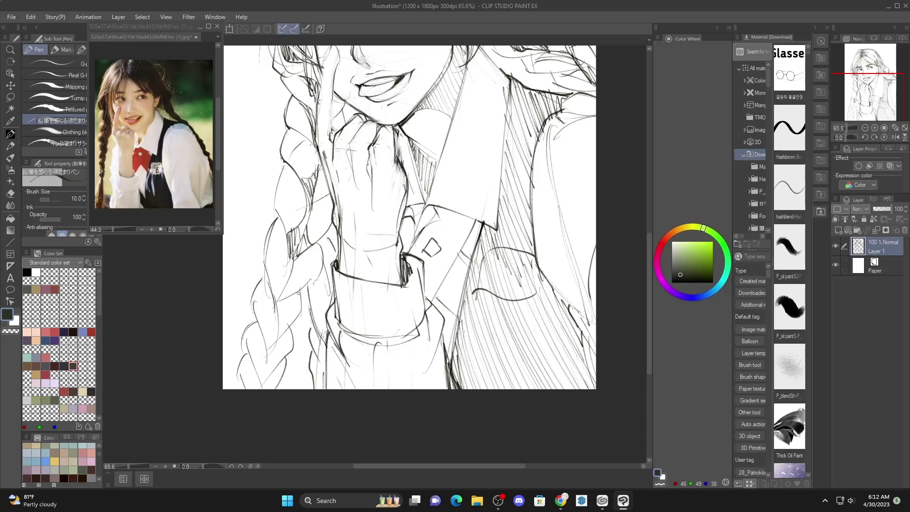
Hatch dark shadows into the creases of the front braid's middle locks beside the cuff.
drag(275, 295, 279, 340)
mouse_move(297, 309)
mouse_down()
mouse_move(275, 344)
mouse_move(285, 325)
mouse_up()
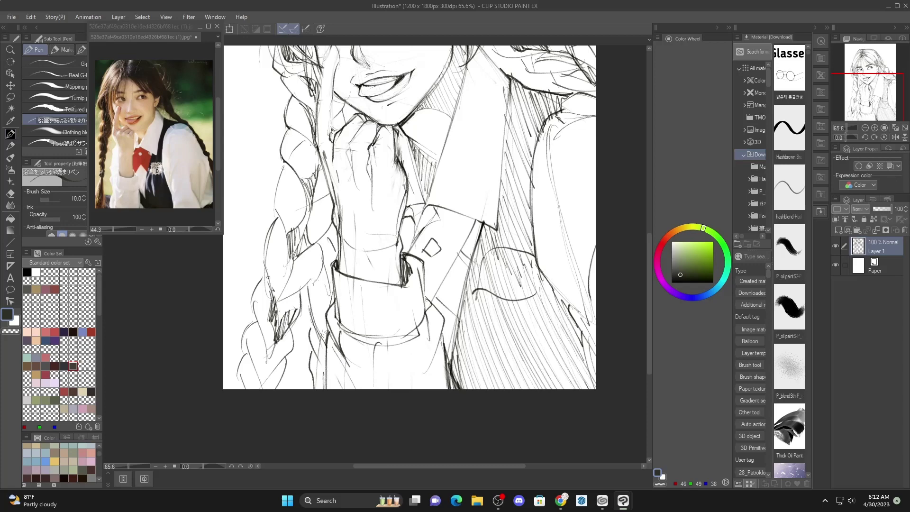
drag(268, 277, 276, 305)
drag(274, 272, 276, 304)
mouse_move(284, 283)
mouse_down()
mouse_move(319, 278)
mouse_move(288, 300)
mouse_up()
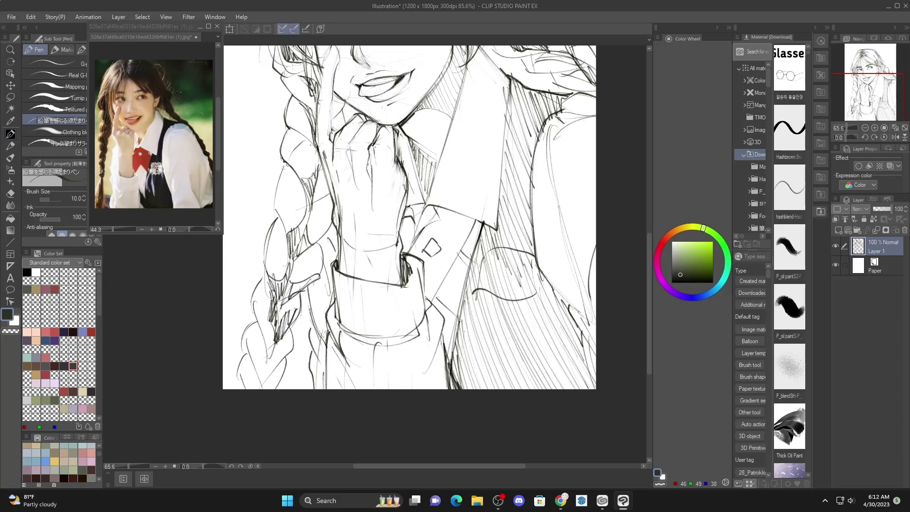
Hatch the creases of the front braid's lowest locks down to the canvas edge.
drag(269, 347, 263, 386)
drag(263, 349, 260, 382)
drag(269, 349, 265, 379)
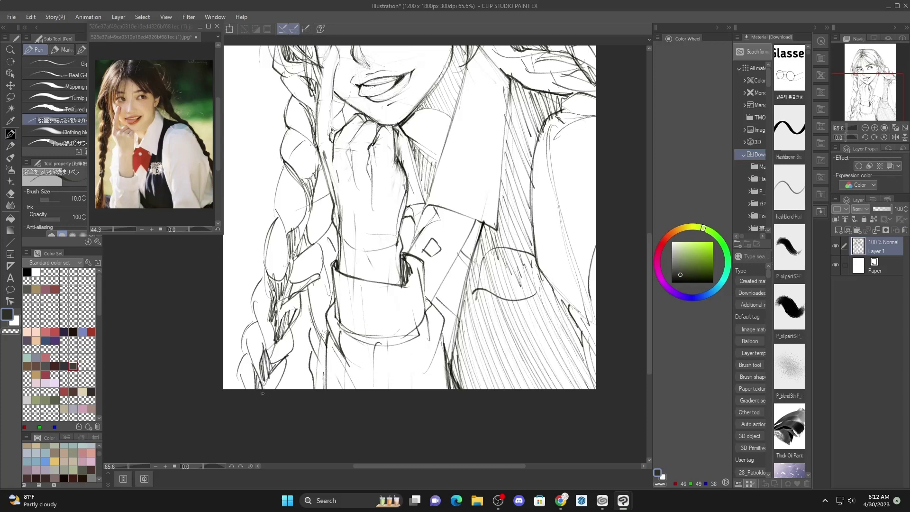
drag(285, 373, 269, 389)
scroll(269, 181, up, 5)
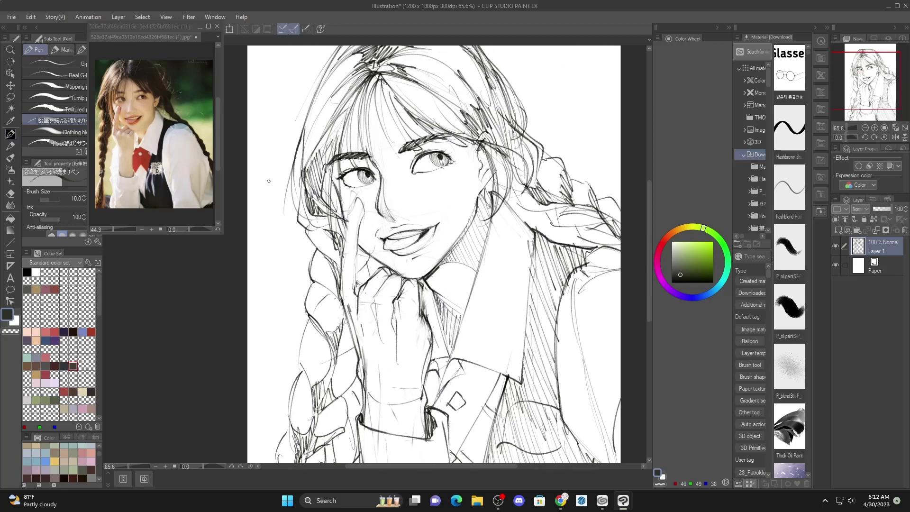
Draw loose flyaway strands curling outside the hair beside the raised finger.
drag(294, 165, 290, 226)
drag(304, 199, 262, 287)
mouse_move(332, 121)
mouse_down()
mouse_move(242, 241)
mouse_move(245, 269)
mouse_up()
drag(250, 238, 308, 158)
mouse_move(352, 129)
mouse_down()
mouse_move(488, 112)
mouse_move(380, 120)
mouse_move(470, 158)
mouse_up()
key(ctrl+z)
mouse_move(357, 129)
mouse_down()
mouse_move(454, 136)
mouse_move(504, 183)
mouse_up()
key(ctrl+z)
key(ctrl+z)
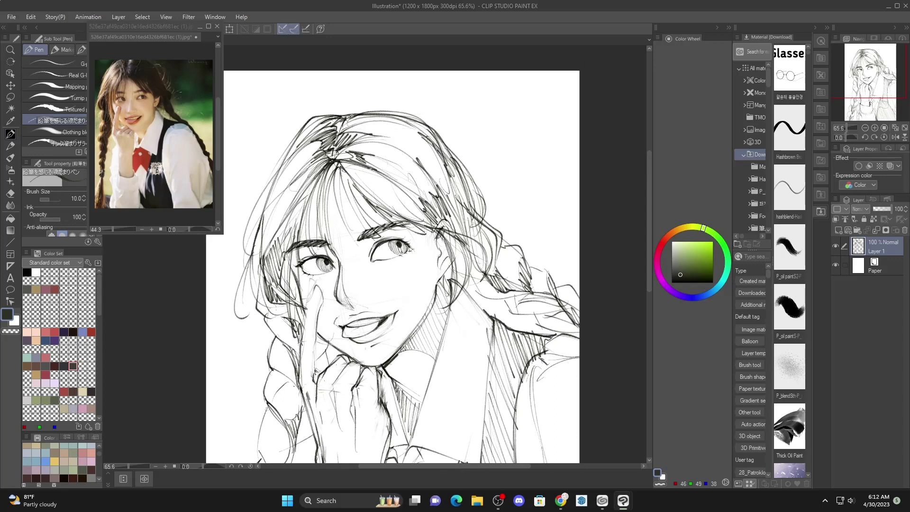
mouse_move(352, 117)
mouse_down()
mouse_move(425, 102)
mouse_move(463, 162)
mouse_up()
mouse_move(393, 131)
mouse_down()
mouse_move(468, 154)
mouse_move(493, 191)
mouse_up()
key(ctrl+z)
key(ctrl+z)
Draw flyaway strands arcing over the crown and down the far side of the head, undoing the last stroke.
drag(349, 117, 466, 162)
drag(374, 136, 484, 172)
drag(476, 167, 489, 189)
drag(422, 187, 571, 299)
key(ctrl+z)
Add loose curved strands around the front braid from the cheek down to its end, undoing one stroke.
drag(363, 199, 421, 111)
mouse_move(332, 215)
mouse_down()
mouse_move(319, 301)
mouse_move(334, 292)
mouse_up()
drag(336, 309, 356, 183)
mouse_move(372, 212)
mouse_down()
mouse_move(308, 272)
mouse_move(324, 330)
mouse_up()
mouse_move(307, 285)
mouse_down()
mouse_move(304, 313)
mouse_move(328, 311)
mouse_move(349, 403)
mouse_up()
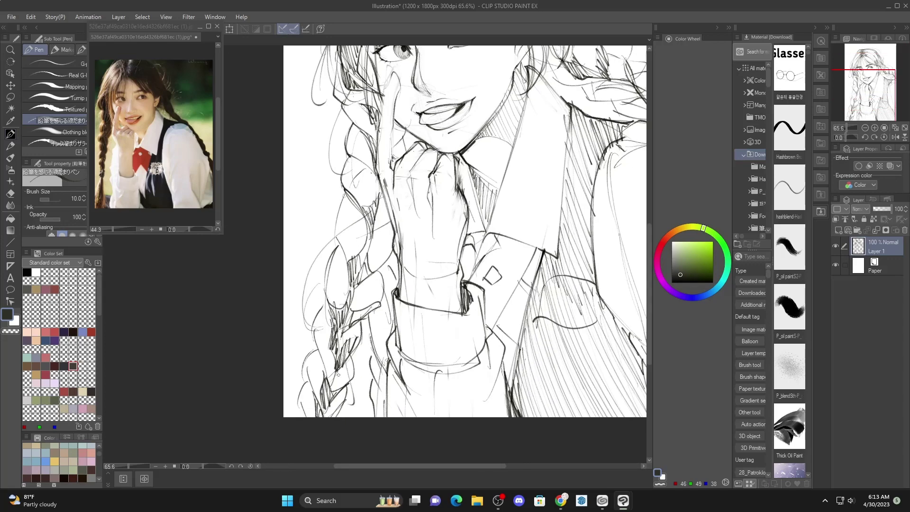
key(ctrl+z)
mouse_move(343, 306)
mouse_down()
mouse_move(355, 382)
mouse_move(345, 406)
mouse_up()
drag(305, 358, 293, 414)
drag(354, 208, 332, 320)
drag(345, 250, 308, 374)
drag(370, 204, 331, 262)
drag(341, 173, 372, 174)
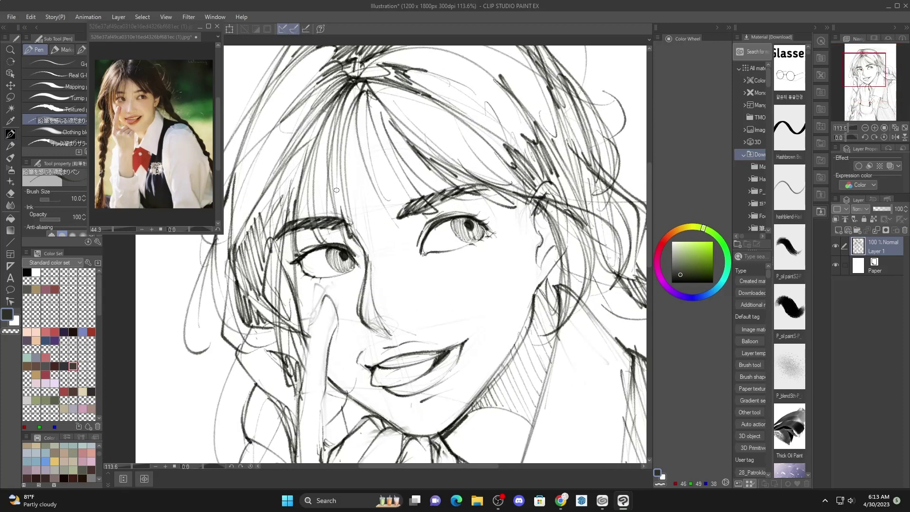
Add fine strands running from the parting down the middle of the bangs, undoing the last stroke.
drag(335, 130, 343, 216)
drag(337, 168, 351, 237)
mouse_move(344, 136)
mouse_down()
mouse_move(352, 237)
mouse_move(357, 121)
mouse_up()
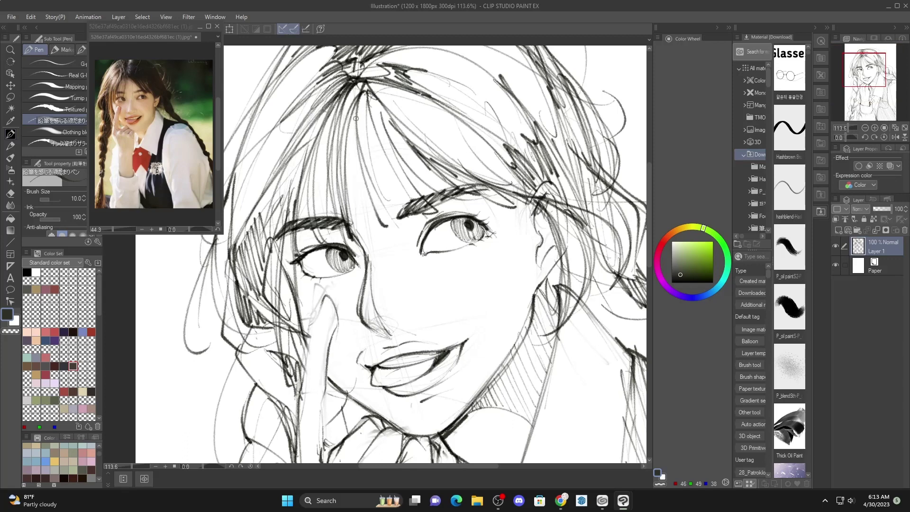
drag(399, 227, 364, 136)
drag(351, 94, 358, 232)
key(ctrl+z)
Draw long strands from the parting down through the bangs above the eye beside the raised finger.
drag(348, 89, 304, 245)
drag(309, 183, 317, 248)
drag(312, 176, 315, 238)
drag(309, 208, 337, 104)
drag(370, 108, 266, 286)
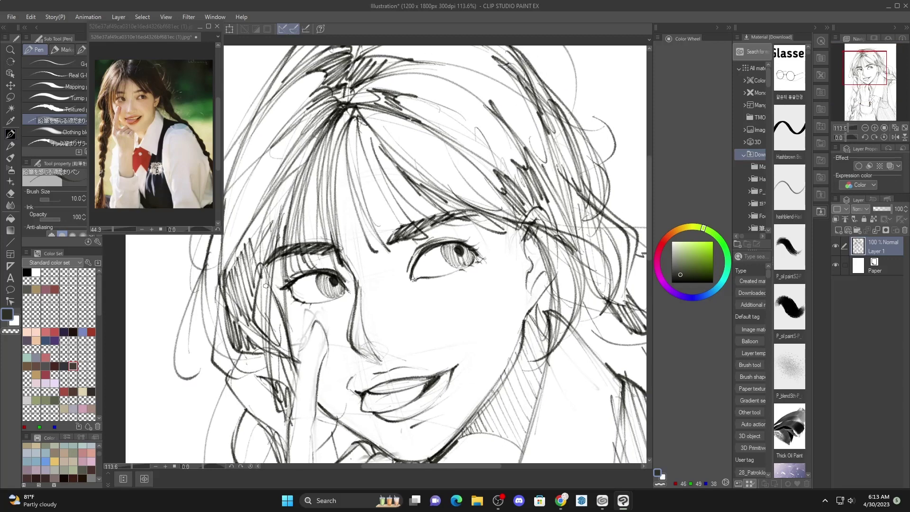
Fill the hair between the parting and the temple beside the raised finger with sweeping strands.
mouse_move(303, 175)
mouse_down()
mouse_move(233, 260)
mouse_move(262, 206)
mouse_up()
mouse_move(304, 148)
mouse_down()
mouse_move(269, 204)
mouse_move(282, 194)
mouse_up()
drag(326, 123, 300, 175)
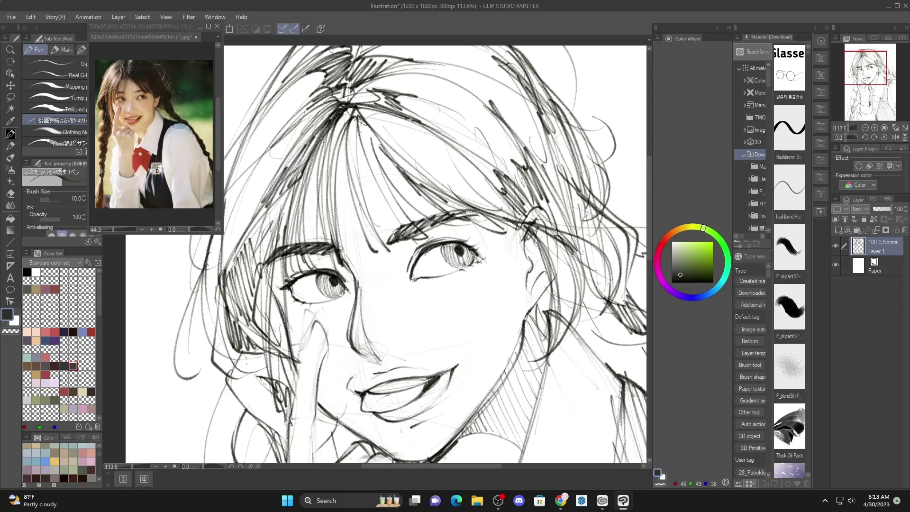
drag(326, 116, 238, 242)
drag(272, 175, 354, 152)
mouse_move(374, 53)
mouse_down()
mouse_move(398, 87)
mouse_move(305, 172)
mouse_up()
mouse_move(323, 115)
mouse_down()
mouse_move(313, 165)
mouse_move(357, 123)
mouse_up()
mouse_move(355, 128)
mouse_down()
mouse_move(383, 125)
mouse_move(333, 201)
mouse_up()
drag(308, 171, 348, 145)
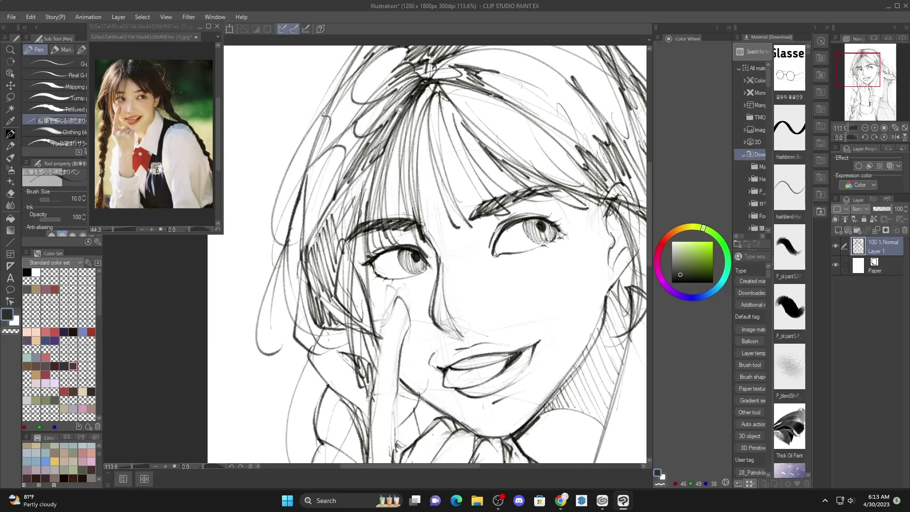
Add strands and short curved strokes across the crown and outer hair around the parting.
drag(401, 114, 291, 245)
mouse_move(410, 295)
mouse_down()
mouse_move(375, 265)
mouse_move(450, 275)
mouse_move(452, 319)
mouse_up()
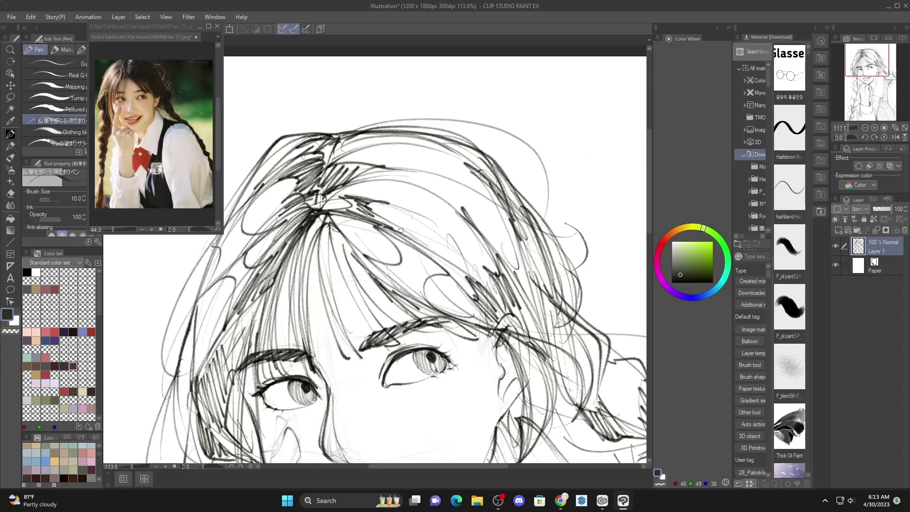
drag(418, 246, 383, 167)
mouse_move(382, 167)
mouse_down()
mouse_move(441, 193)
mouse_move(413, 169)
mouse_up()
mouse_move(412, 170)
mouse_down()
mouse_move(383, 143)
mouse_move(392, 131)
mouse_up()
mouse_move(391, 130)
mouse_down()
mouse_move(497, 174)
mouse_move(453, 266)
mouse_move(446, 258)
mouse_up()
drag(452, 142, 365, 162)
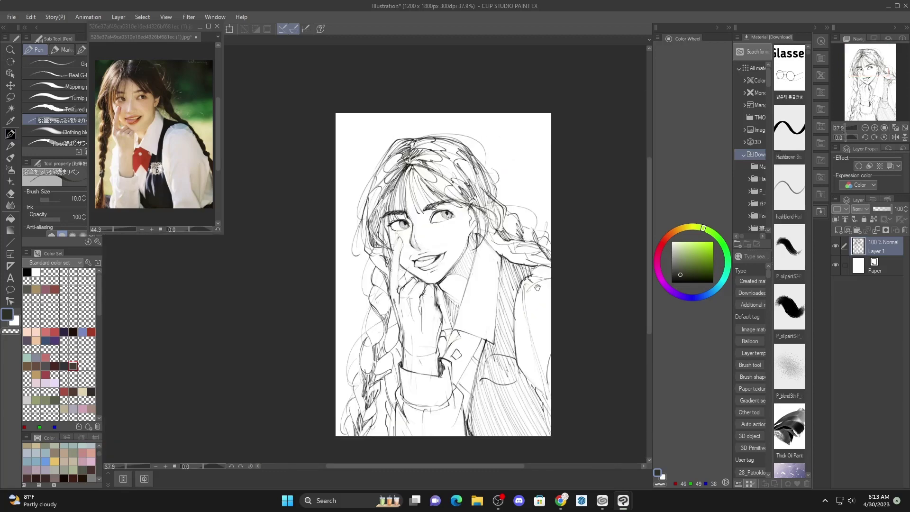
Hatch light shadow strokes down the back of the hand and across the wrist above the cuff.
mouse_move(533, 276)
mouse_down()
mouse_move(517, 267)
mouse_move(529, 258)
mouse_move(505, 265)
mouse_up()
drag(522, 291, 518, 277)
drag(505, 278, 511, 277)
drag(511, 314, 522, 235)
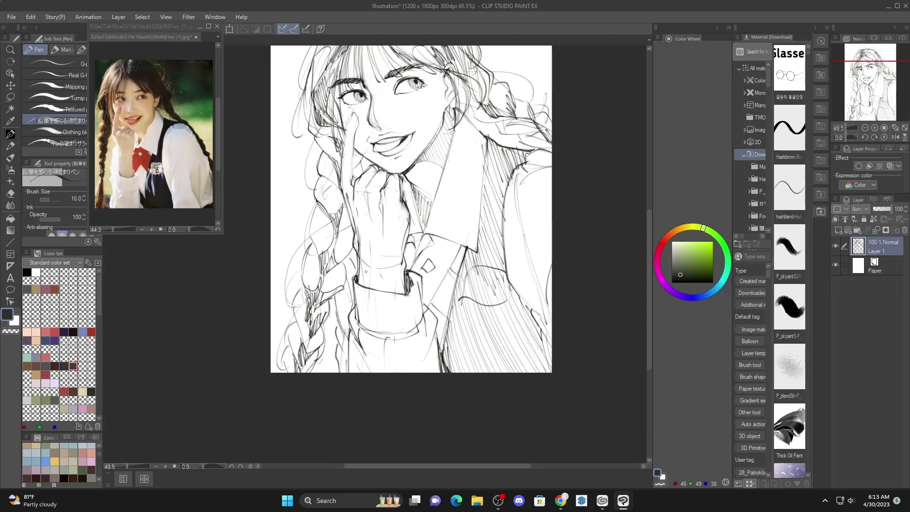
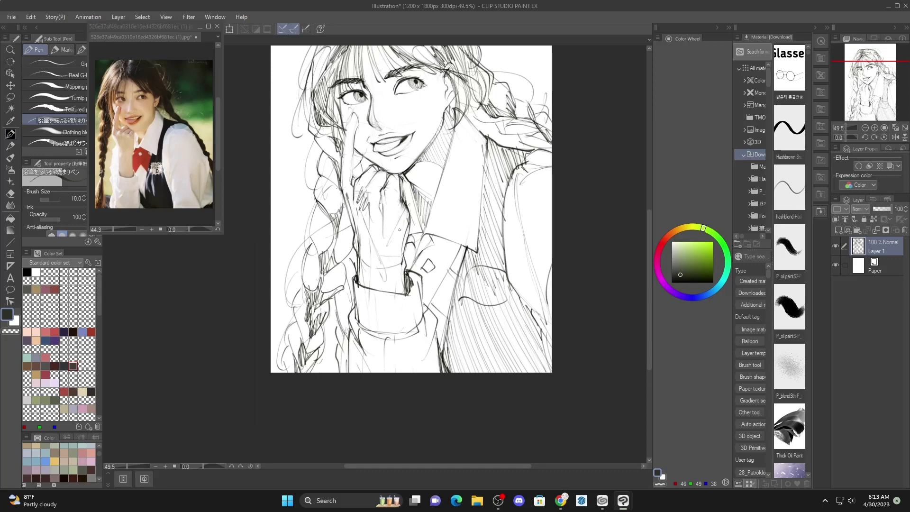
drag(407, 224, 389, 260)
mouse_move(405, 236)
mouse_down()
mouse_move(390, 276)
mouse_move(394, 294)
mouse_up()
drag(426, 232, 406, 285)
drag(434, 197, 439, 272)
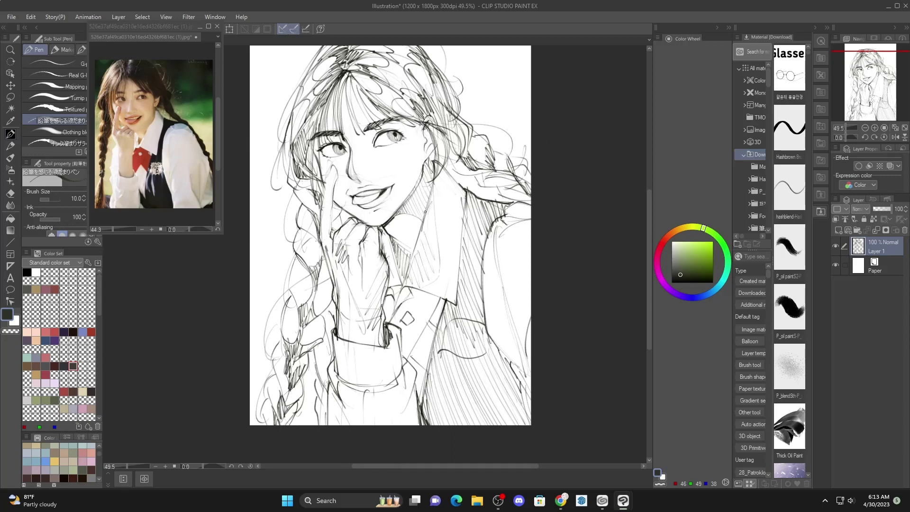
Darken the shadow between the hand and the collar, and add heavy strokes to the vest edge below the collar.
drag(428, 200, 415, 263)
mouse_move(396, 244)
mouse_down()
mouse_move(401, 276)
mouse_move(407, 268)
mouse_up()
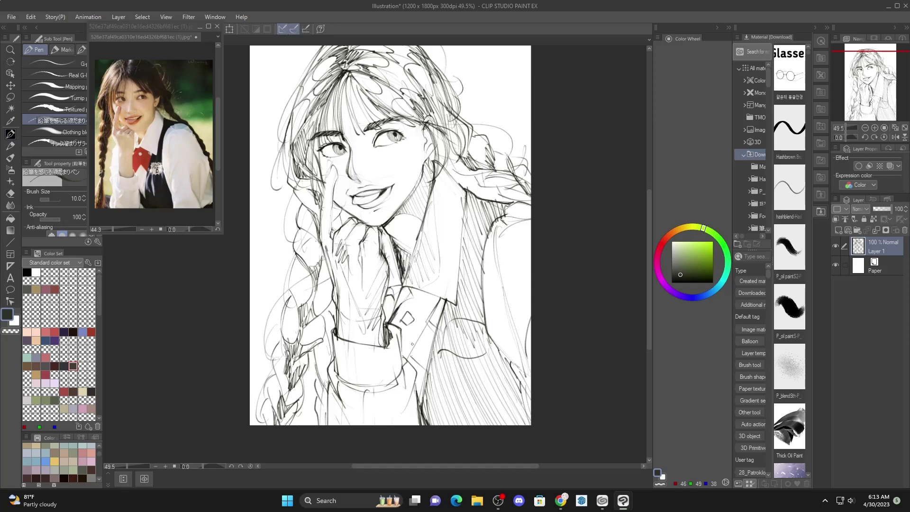
drag(420, 324, 407, 361)
Sketch angular fold lines on the shirt sleeve below the far shoulder.
drag(487, 275, 485, 325)
mouse_move(509, 243)
mouse_down()
mouse_move(498, 318)
mouse_move(509, 372)
mouse_up()
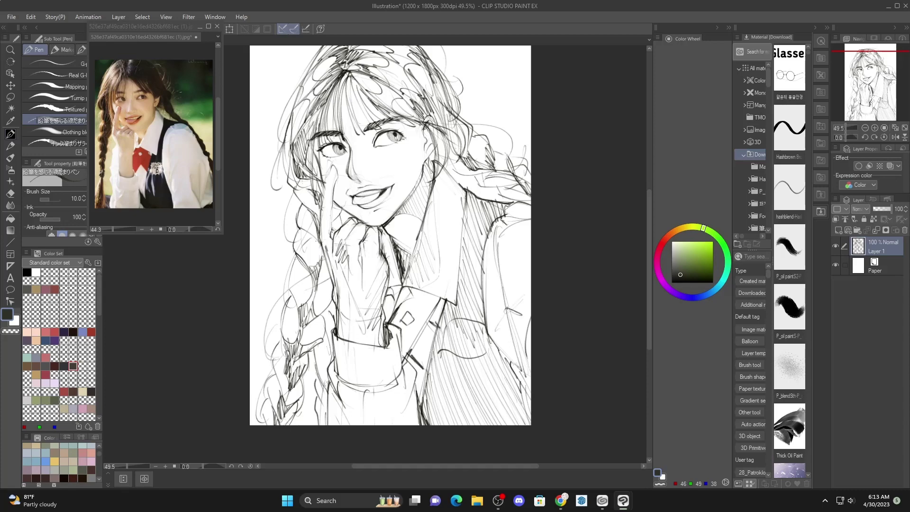
mouse_move(508, 309)
mouse_down()
mouse_move(514, 269)
mouse_move(506, 247)
mouse_up()
drag(557, 224, 520, 247)
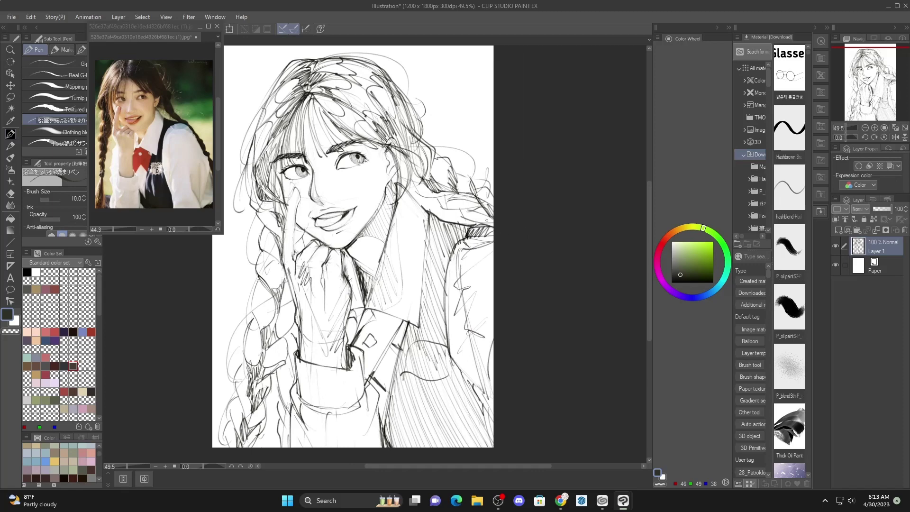
Hatch and strengthen the locks of the far braid over the shoulder, undoing one stroke.
drag(480, 207, 446, 209)
mouse_move(412, 176)
mouse_down()
mouse_move(421, 195)
mouse_move(478, 195)
mouse_up()
key(ctrl+z)
mouse_move(419, 184)
mouse_down()
mouse_move(475, 190)
mouse_move(489, 211)
mouse_up()
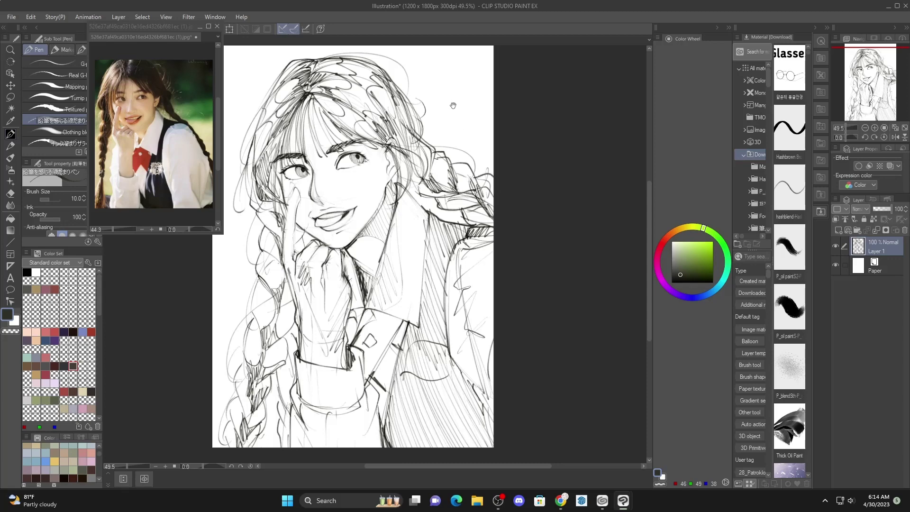
drag(453, 106, 487, 97)
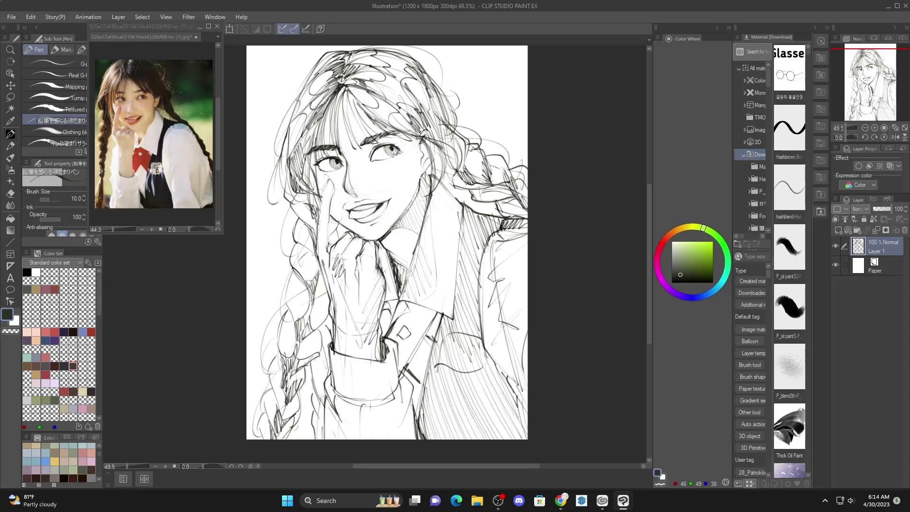
mouse_move(305, 339)
mouse_down()
mouse_move(314, 334)
mouse_move(328, 269)
mouse_move(309, 307)
mouse_move(306, 339)
mouse_up()
drag(376, 192, 364, 192)
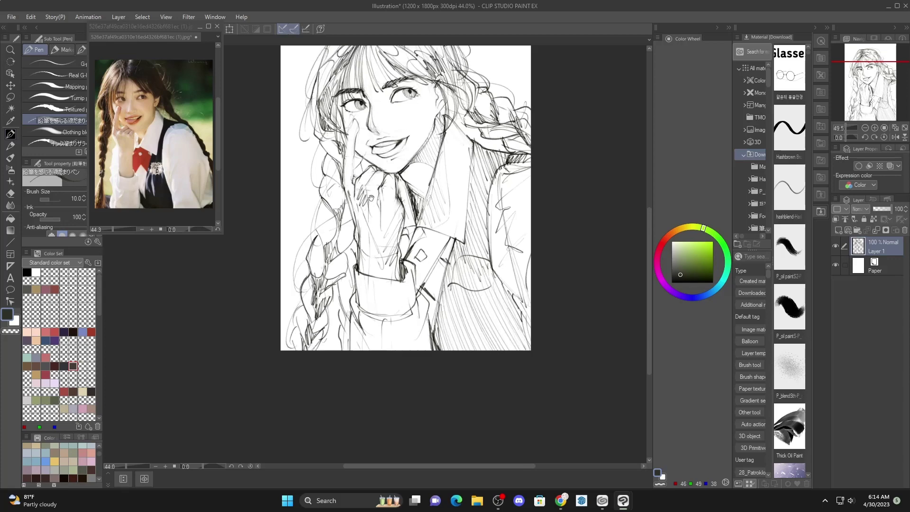
mouse_move(398, 138)
mouse_down()
mouse_move(396, 204)
mouse_move(404, 204)
mouse_move(389, 204)
mouse_up()
drag(389, 113, 394, 124)
Switch to the Soft eraser, undo a trial pass over the crown, and set the brush size to 316.8.
key(e)
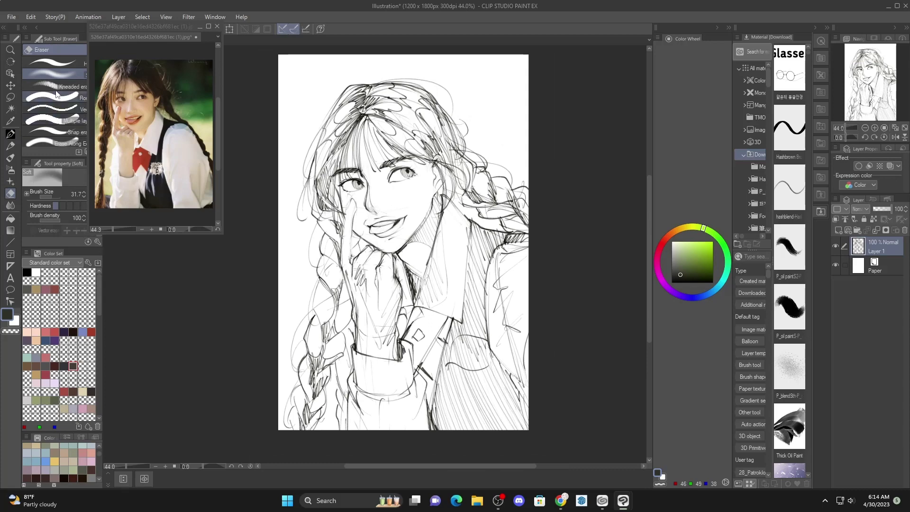
click(56, 196)
drag(420, 105, 432, 122)
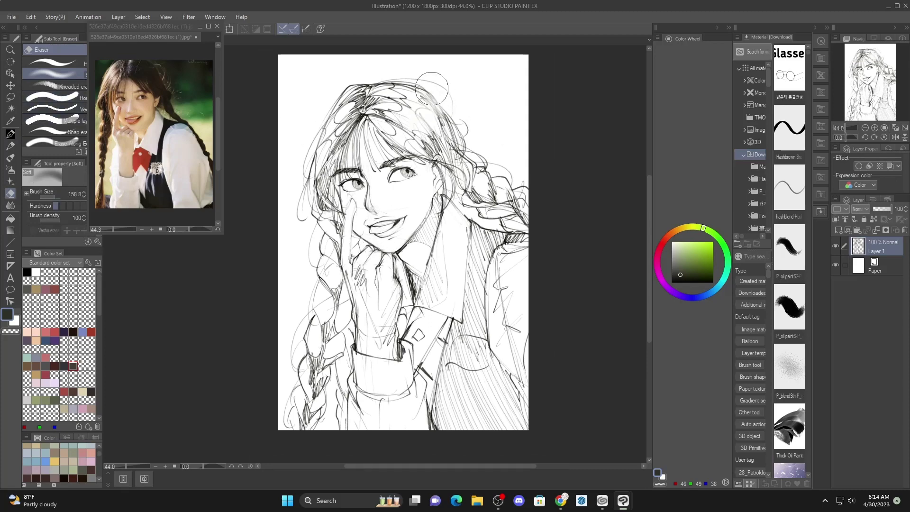
key(ctrl+z)
click(57, 197)
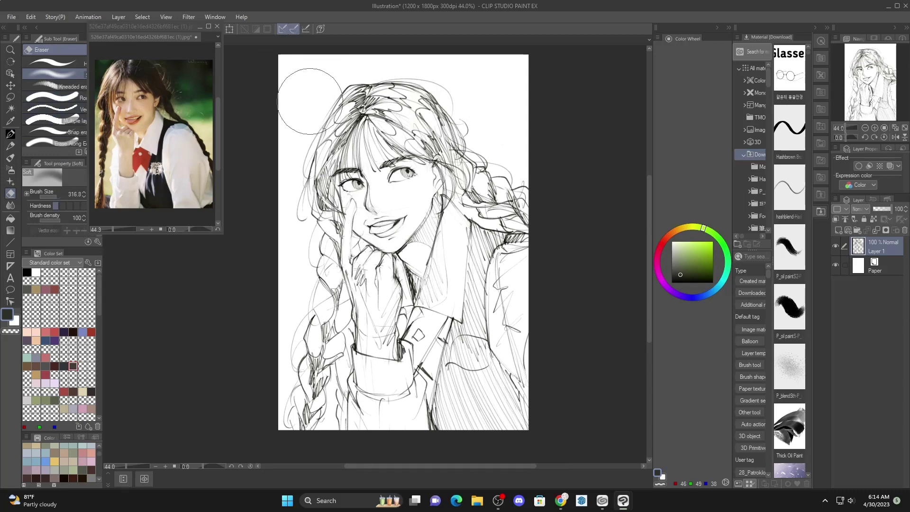
Fade the outer hair and front braid lightly with the large soft eraser, undoing the unwanted passes.
drag(309, 102, 315, 239)
key(ctrl+z)
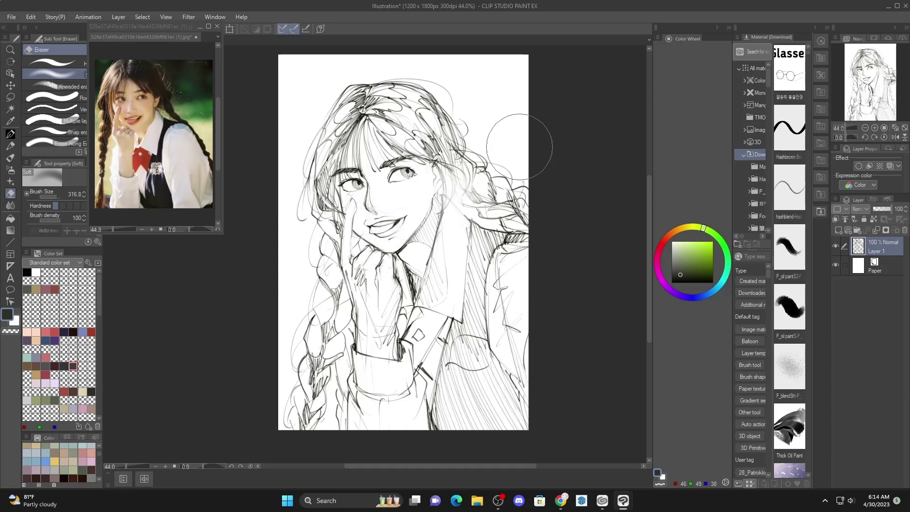
key(ctrl+z)
mouse_move(331, 135)
mouse_down()
mouse_move(342, 126)
mouse_move(324, 119)
mouse_up()
key(ctrl+z)
drag(302, 268, 252, 437)
key(ctrl+z)
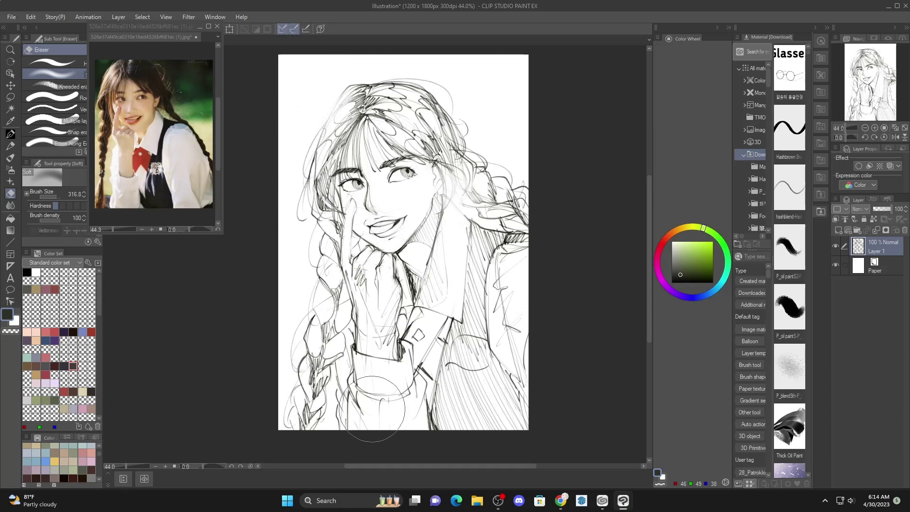
Lighten the cuff, the hand and the end of the far braid with the soft eraser.
drag(372, 409, 340, 390)
drag(402, 329, 379, 290)
drag(519, 201, 541, 234)
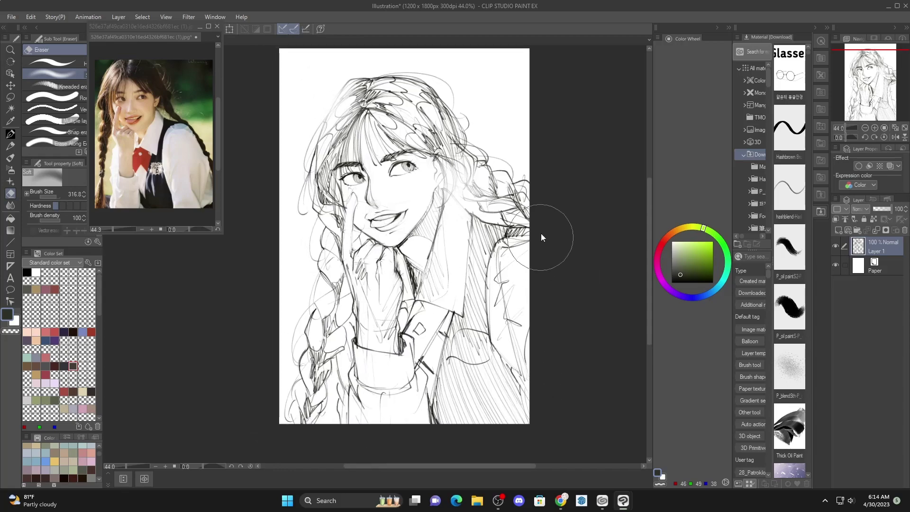
mouse_move(408, 168)
mouse_down()
mouse_move(463, 167)
mouse_move(397, 152)
mouse_up()
key(p)
key(e)
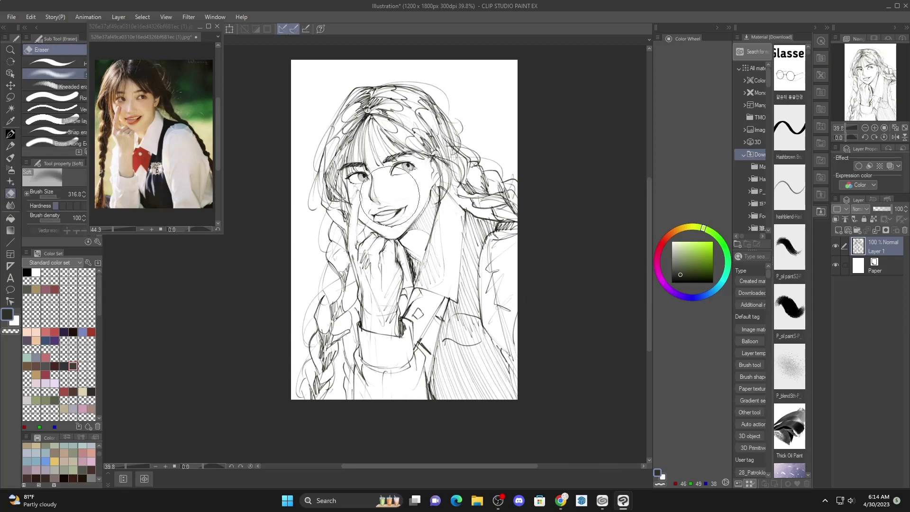
Darken the irises and pupils of both eyes with dense pencil hatching.
scroll(412, 190, up, 2)
mouse_move(406, 200)
mouse_down()
mouse_move(446, 178)
mouse_move(431, 179)
mouse_up()
key(p)
drag(406, 216, 441, 256)
drag(327, 194, 370, 192)
mouse_move(322, 185)
mouse_down()
mouse_move(311, 209)
mouse_move(328, 209)
mouse_move(331, 223)
mouse_move(366, 219)
mouse_up()
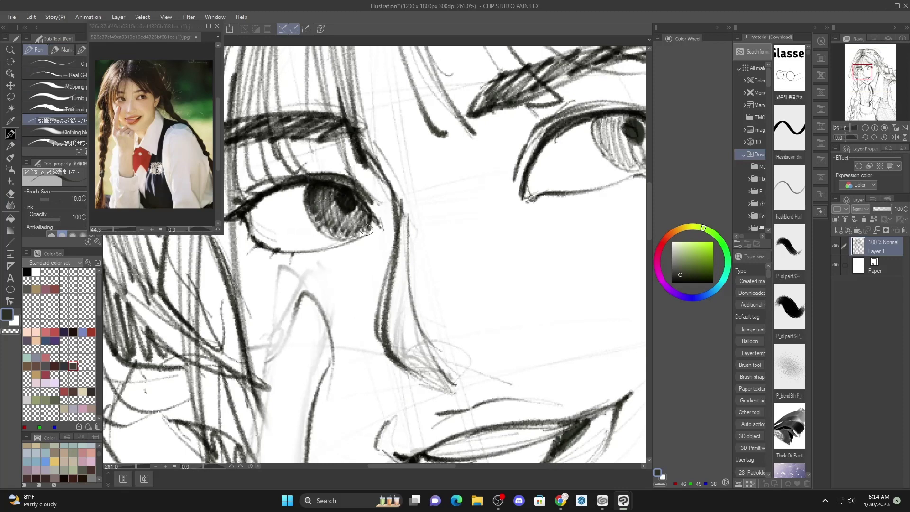
drag(527, 111, 366, 161)
mouse_move(439, 168)
mouse_down()
mouse_move(434, 182)
mouse_move(451, 199)
mouse_move(488, 199)
mouse_move(488, 219)
mouse_move(465, 186)
mouse_up()
scroll(487, 204, down, 8)
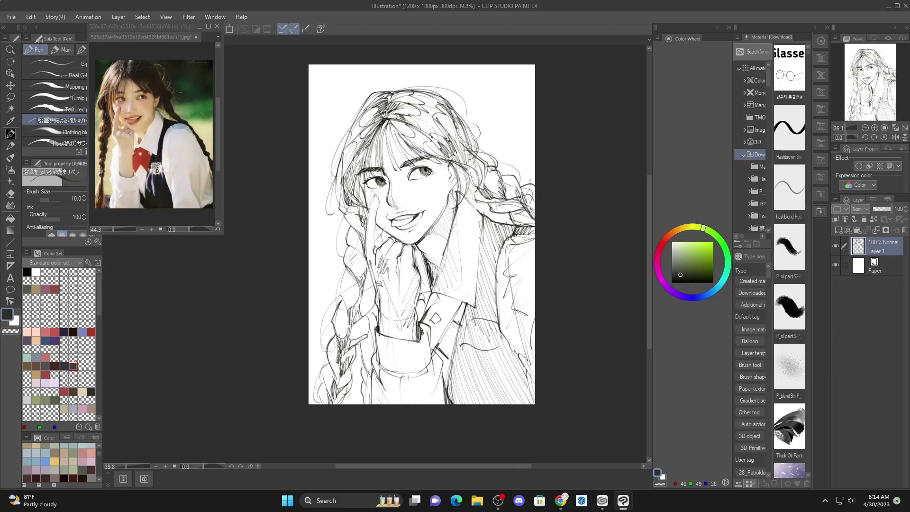
Strengthen the cuff's edge and creases around the wrist with pencil strokes.
scroll(380, 280, up, 2)
drag(376, 366, 448, 378)
drag(378, 386, 434, 394)
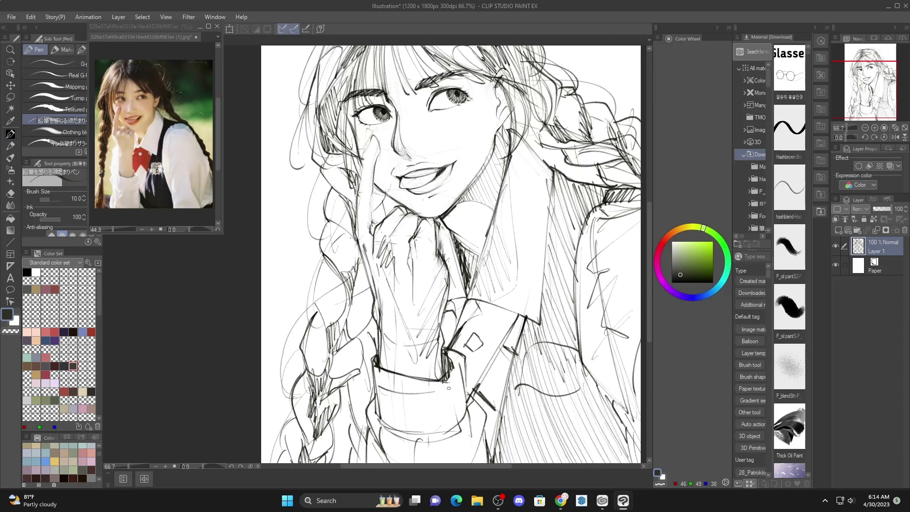
scroll(408, 304, up, 3)
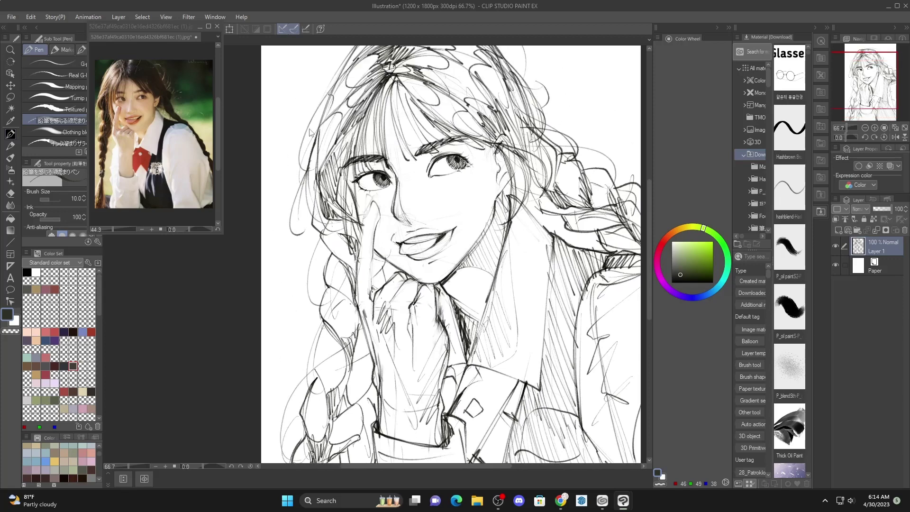
scroll(499, 214, down, 3)
drag(503, 210, 462, 226)
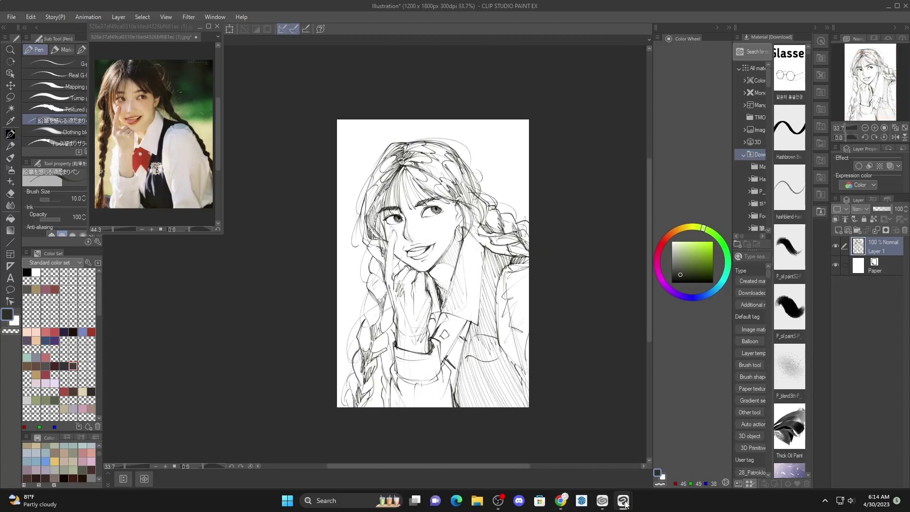
Switch to OBS and stop the screen recording.
click(501, 508)
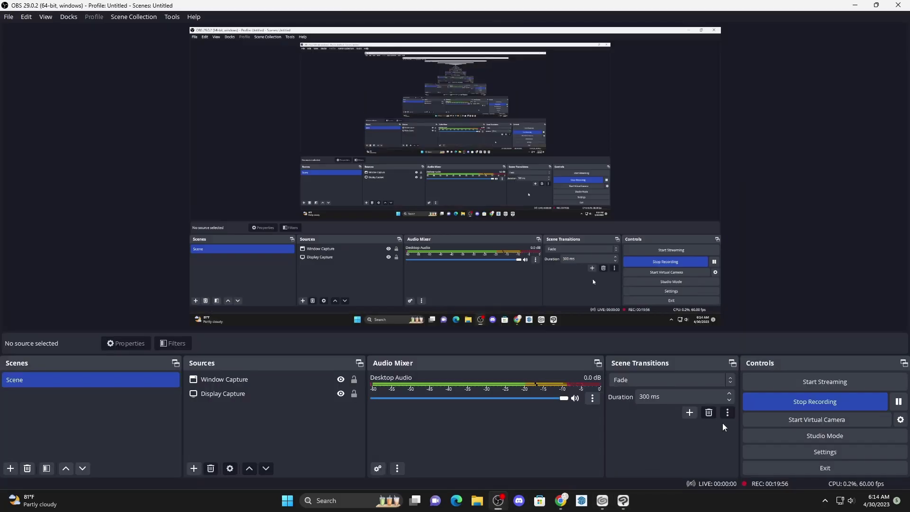
click(878, 405)
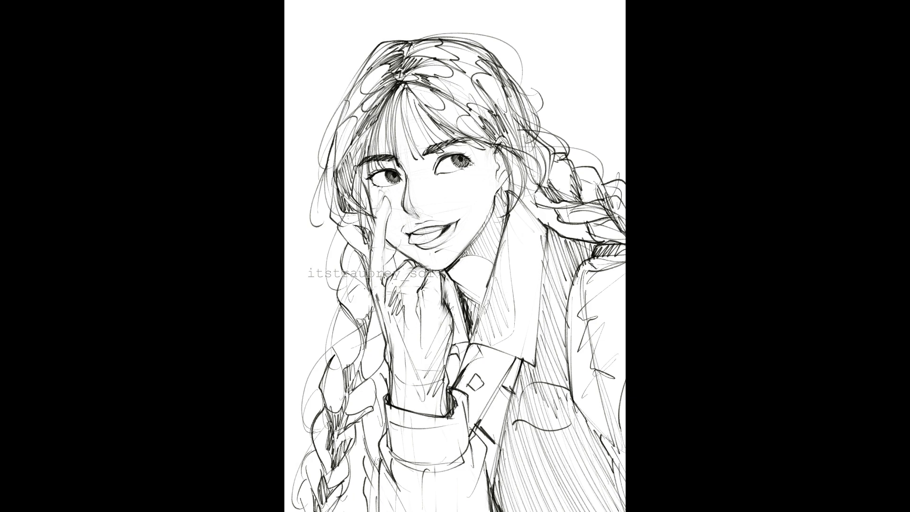